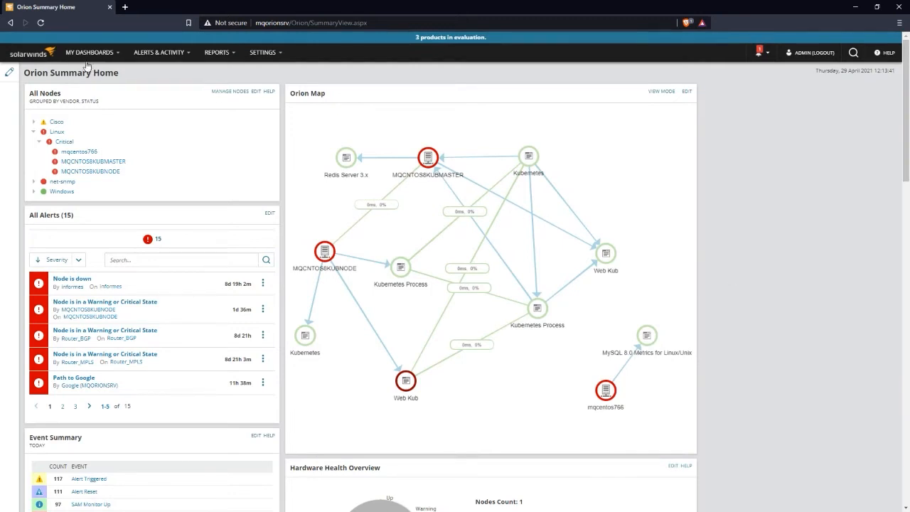
- Open the SAM Summary dashboard for applications
mouse_move(90, 53)
mouse_move(89, 103)
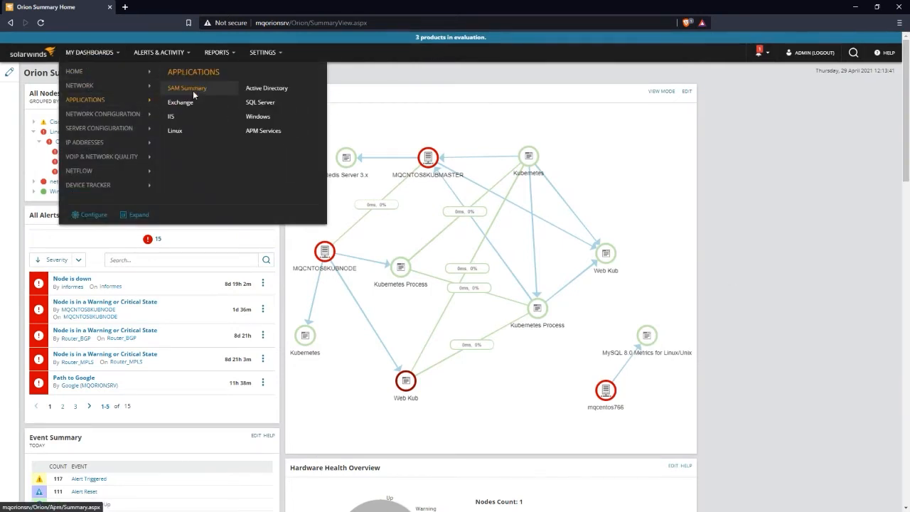
click(190, 112)
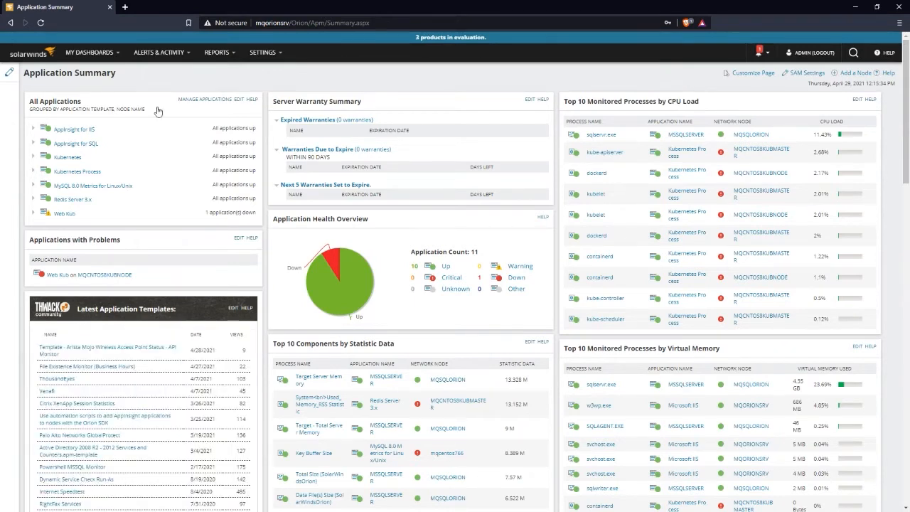
- Expand Web Kub in All Applications down to its component monitors on MQCNTOS8KUBMASTER and MQCNTOS8KUBNODE
click(32, 213)
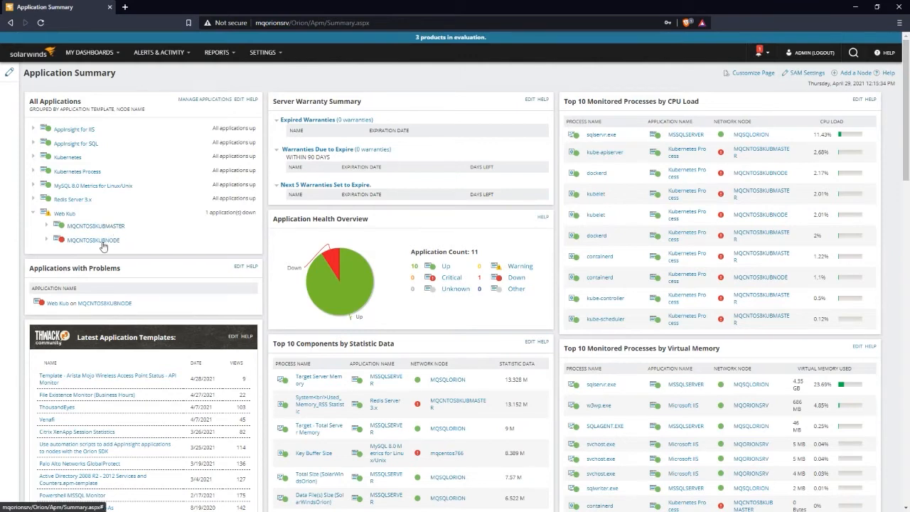
click(46, 225)
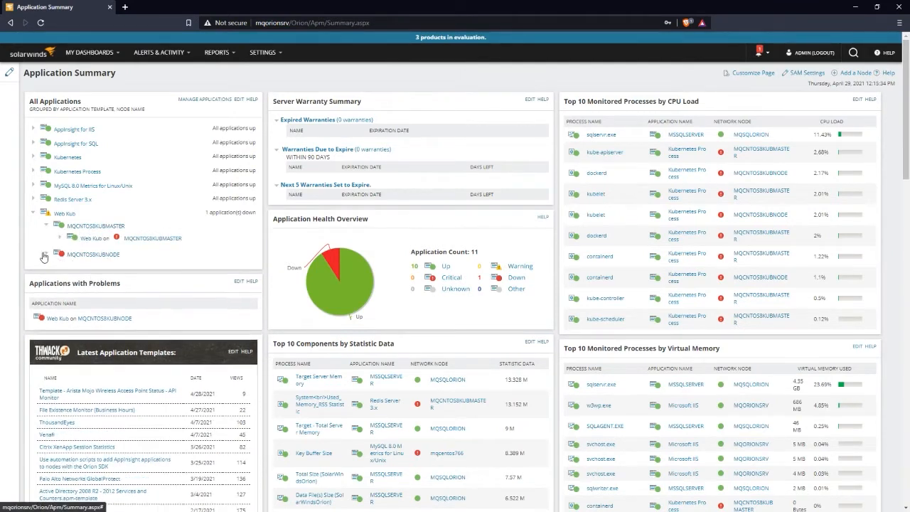
click(46, 253)
click(59, 237)
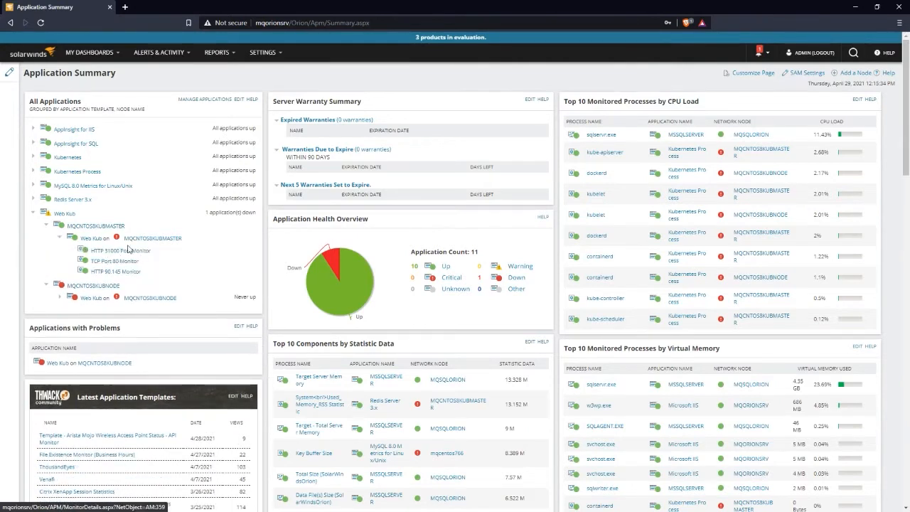
click(60, 297)
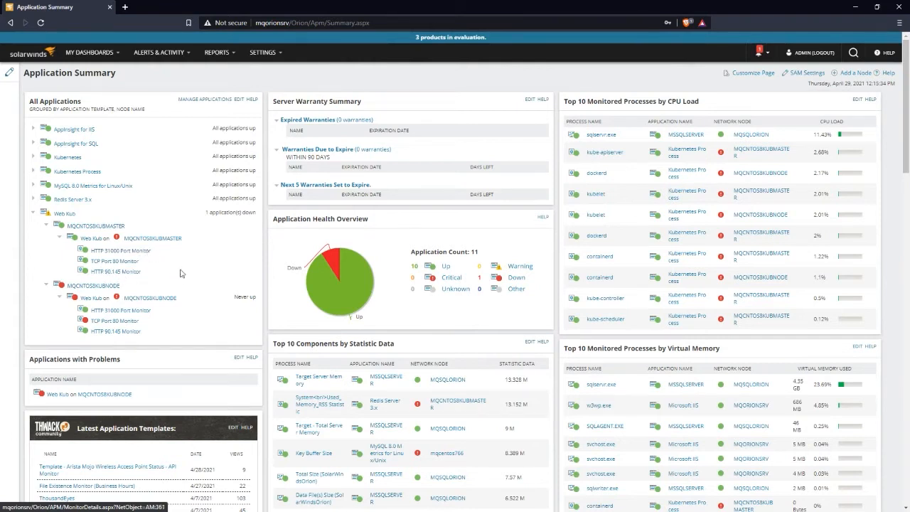
mouse_move(181, 270)
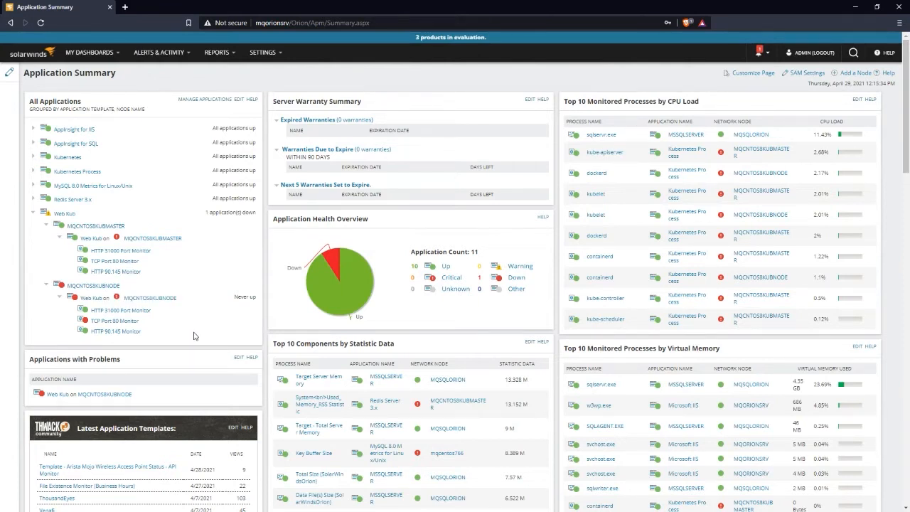
- Open the details of Web Kub on MQCNTOS8KUBNODE and start editing its application monitor
click(97, 301)
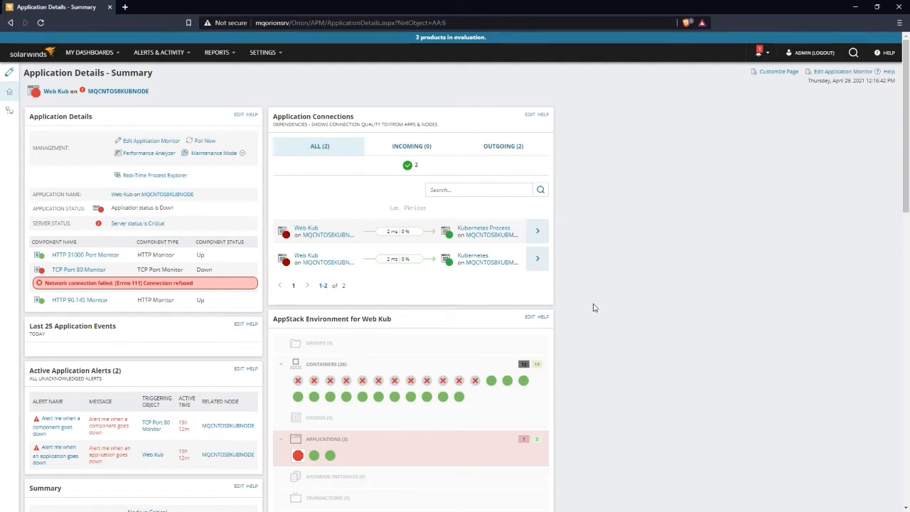
click(201, 140)
click(142, 151)
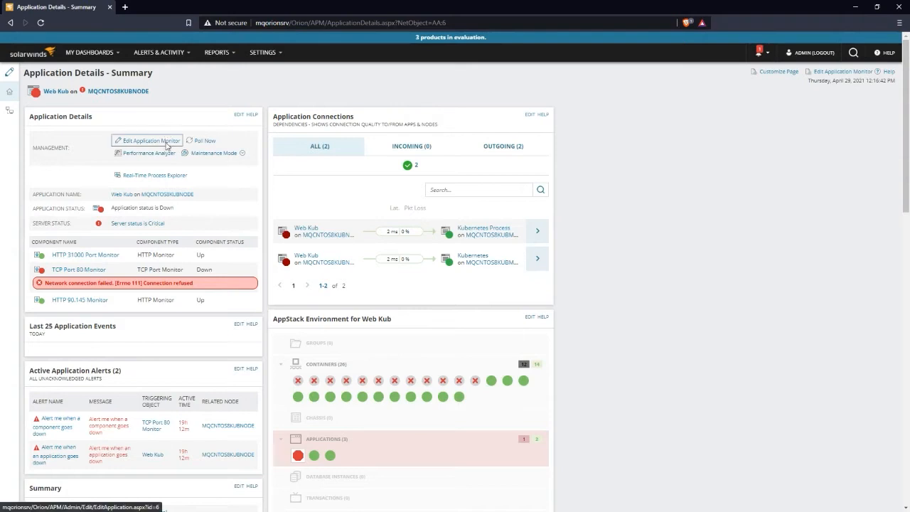
click(166, 142)
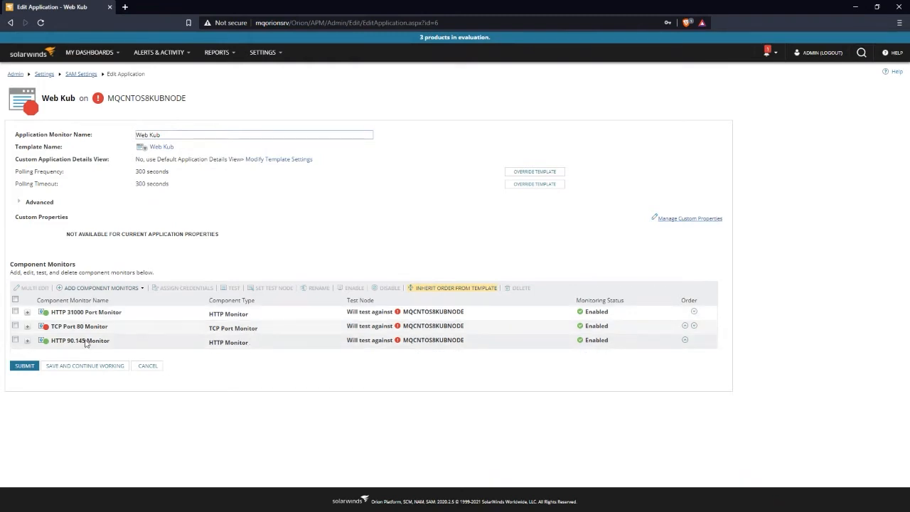
- Expand the HTTP 90.145 Monitor component and review its port, URL, request and threshold settings
click(28, 341)
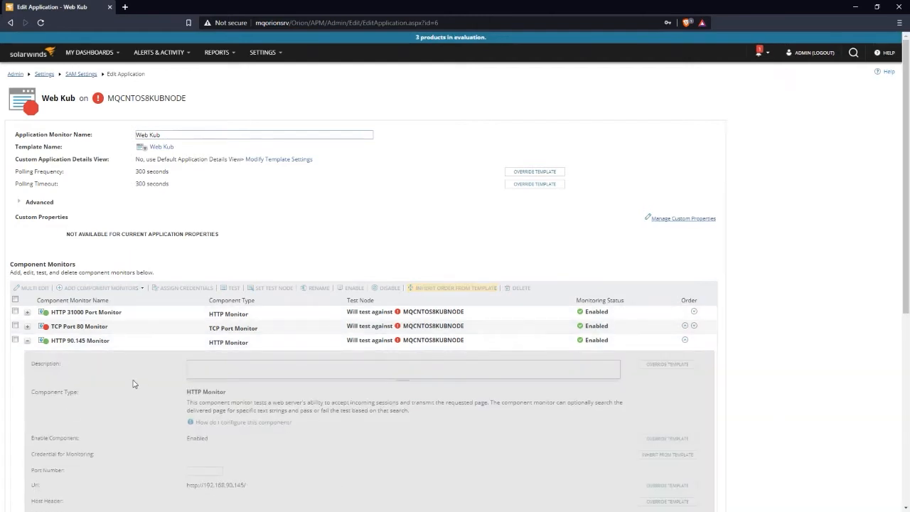
scroll(130, 363, down, 1)
scroll(130, 363, down, 3)
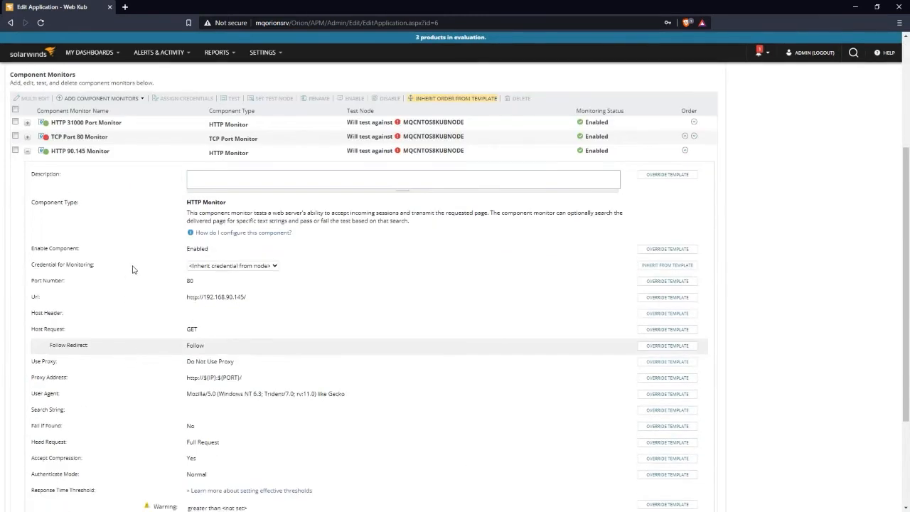
scroll(132, 270, down, 1)
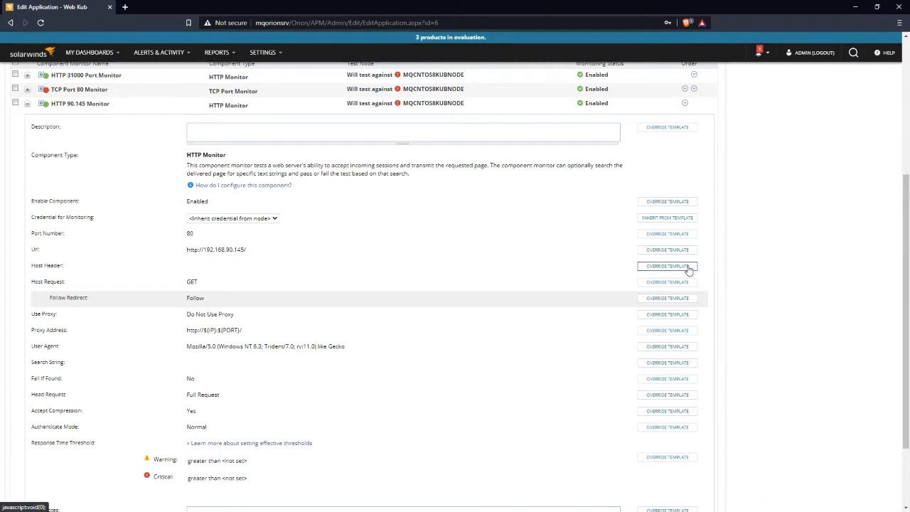
scroll(209, 260, up, 1)
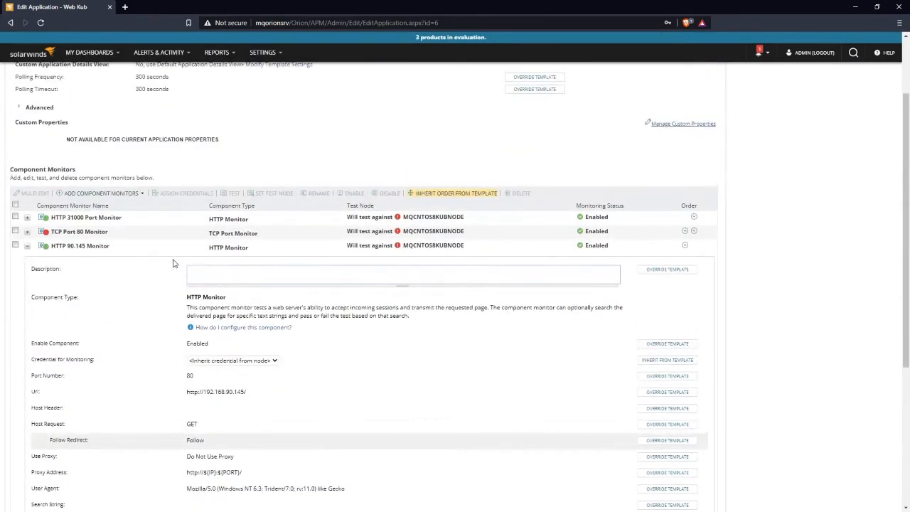
- Disable the TCP Port 80 Monitor component and submit the application monitor changes
click(15, 230)
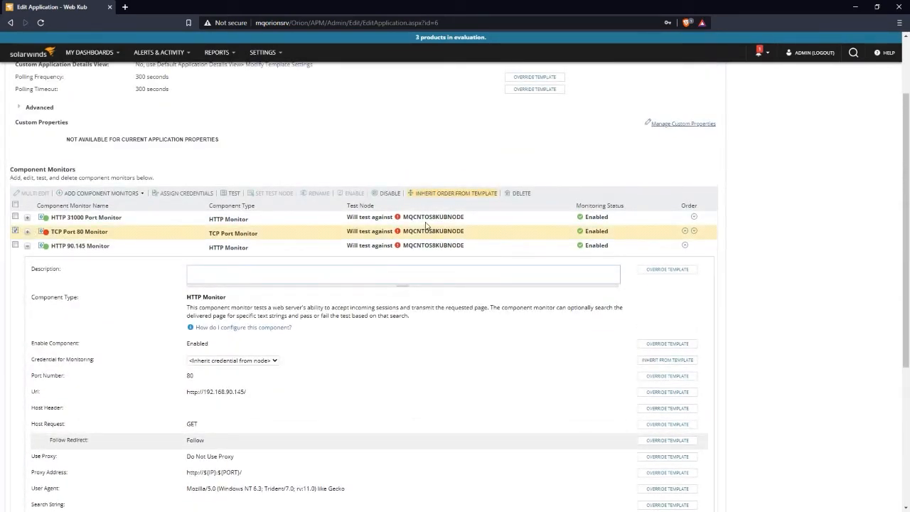
click(389, 193)
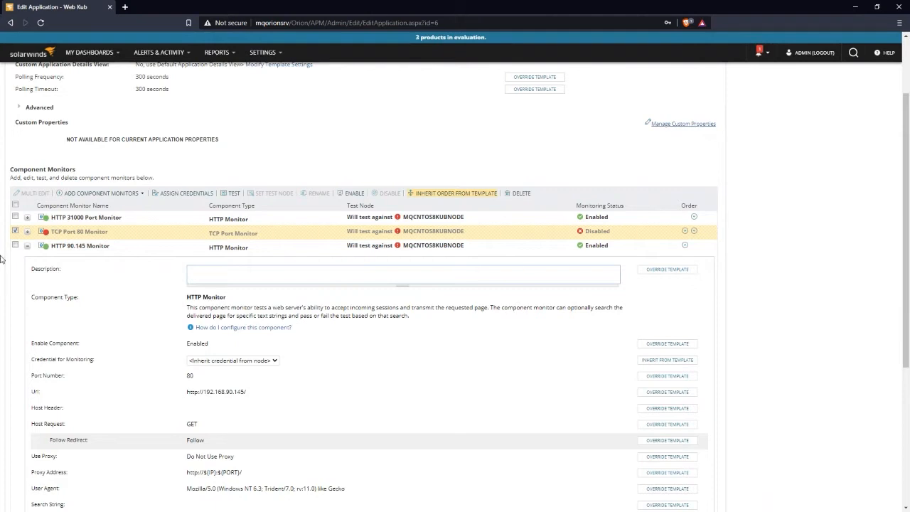
click(15, 231)
scroll(727, 315, down, 5)
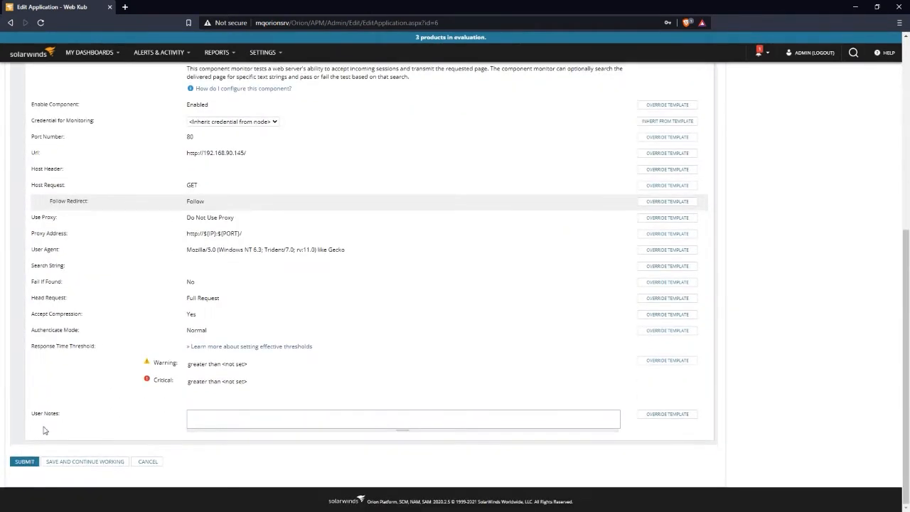
click(22, 462)
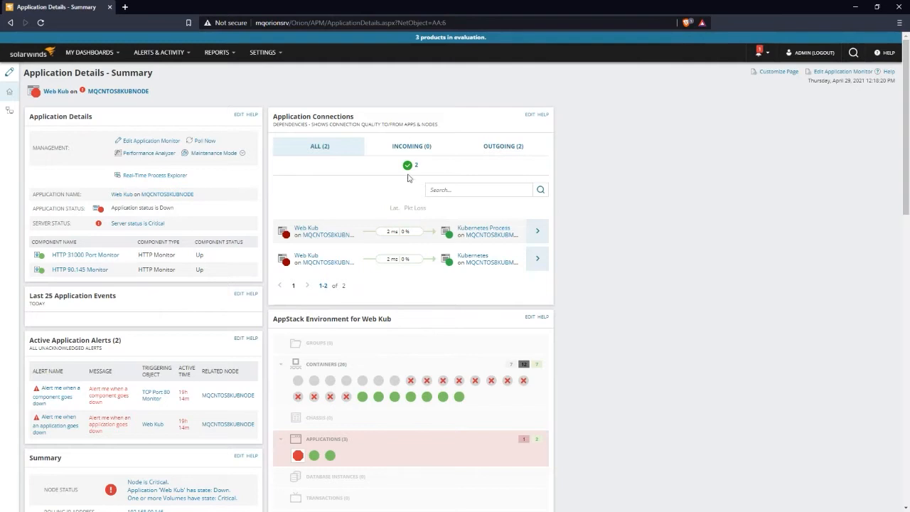
- Open the connection details from Web Kub to Kubernetes Process and check which node hosts the source-side Kubernetes Process
click(538, 233)
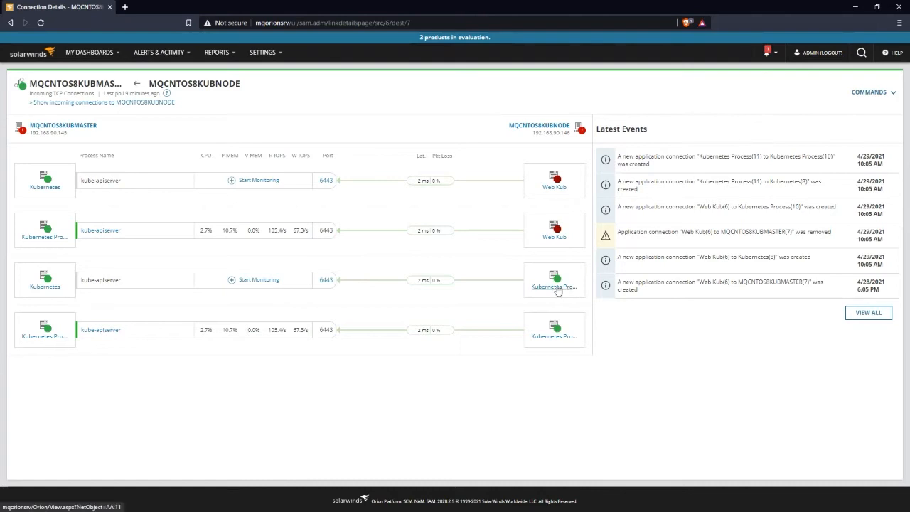
mouse_move(558, 291)
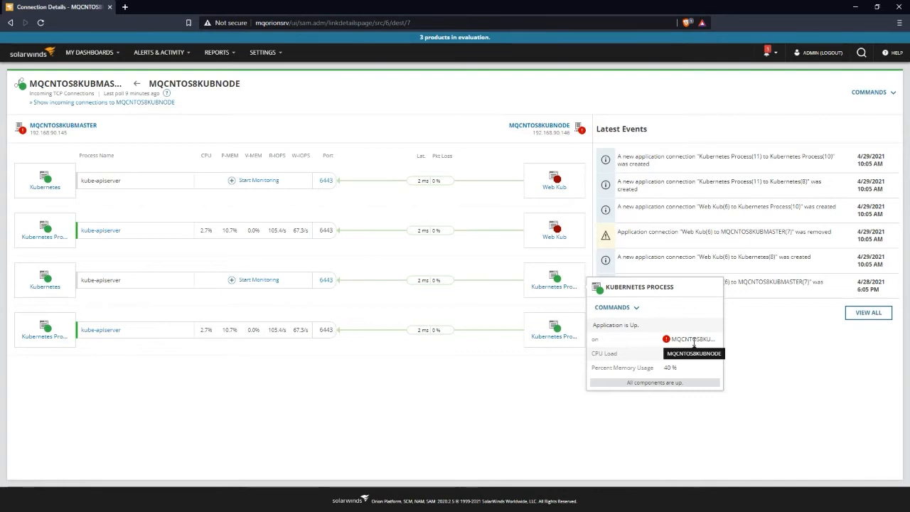
drag(671, 340, 714, 355)
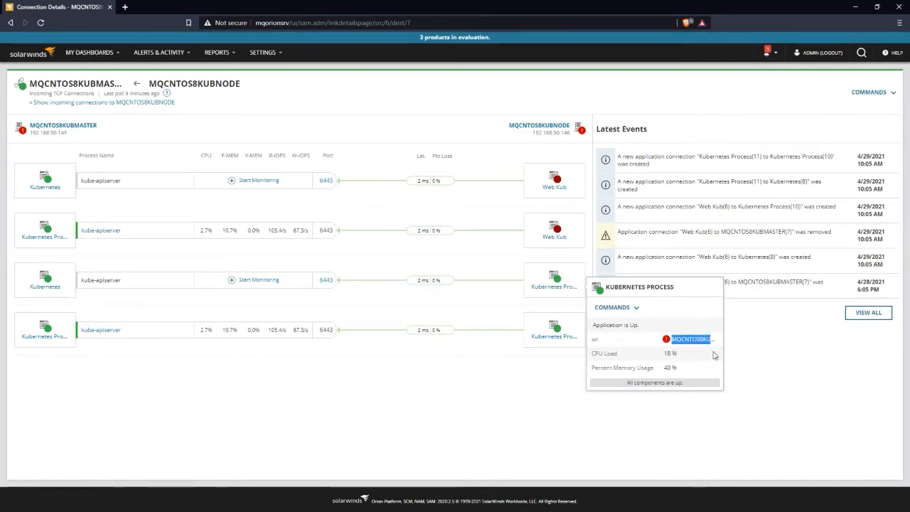
click(714, 355)
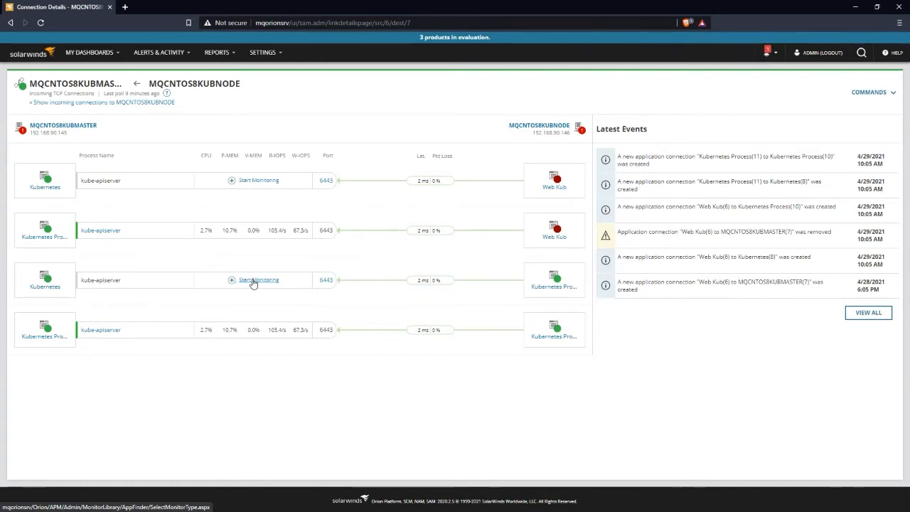
- Examine the kube-apiserver performance metrics and port in the last connection row, and the two nodes being connected
drag(199, 330, 323, 331)
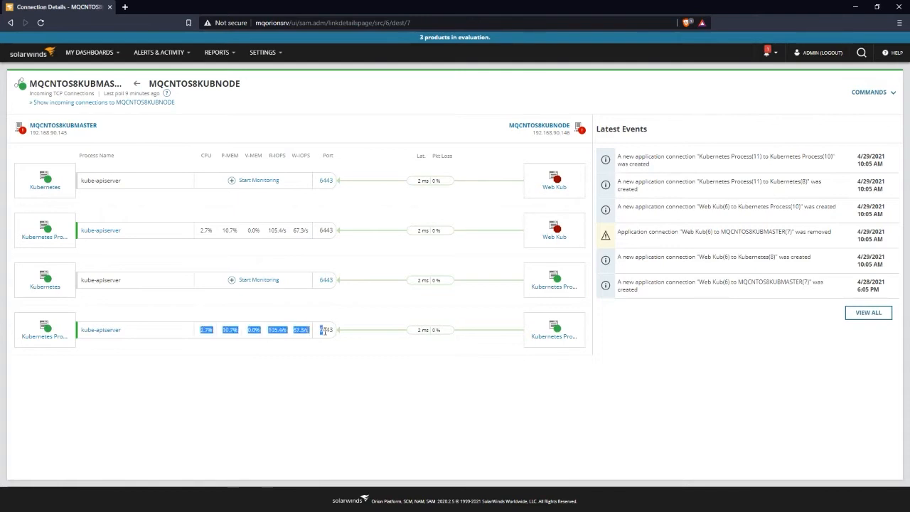
click(368, 377)
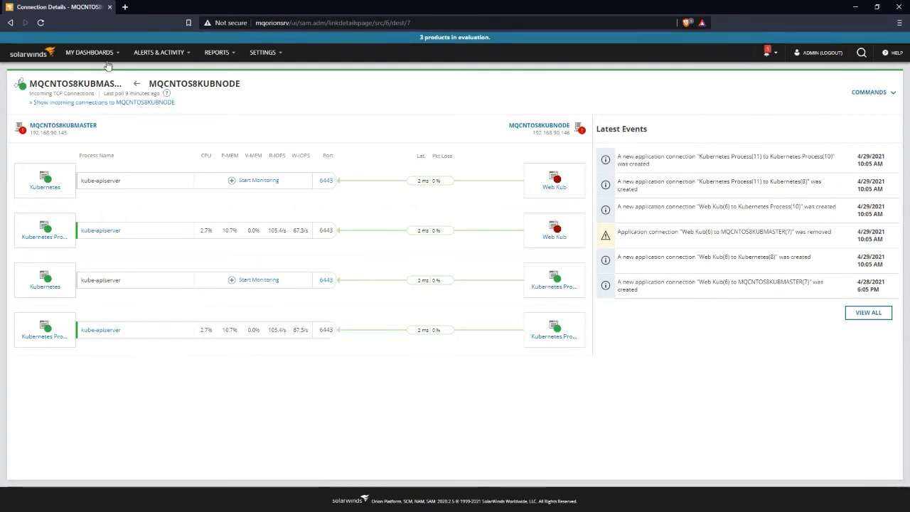
drag(29, 83, 243, 85)
click(255, 86)
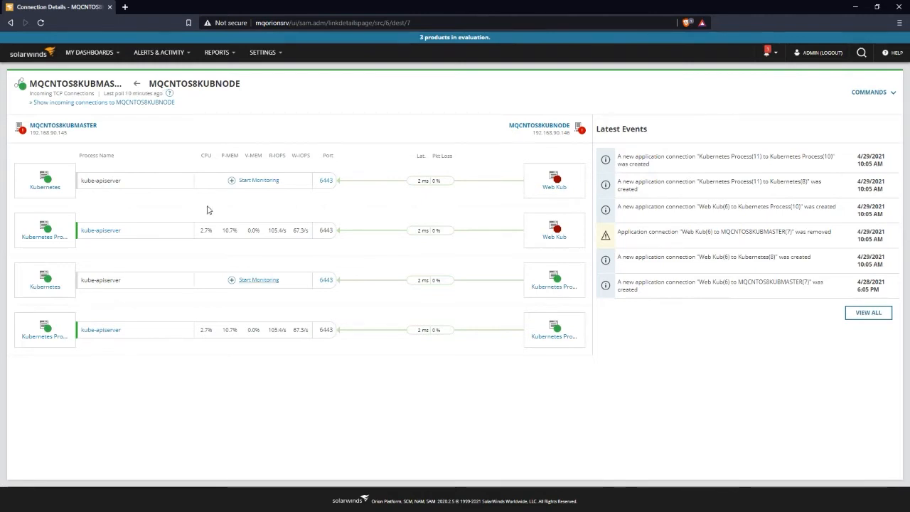
- Return to SAM Summary and open the application monitor templates in application management
click(88, 52)
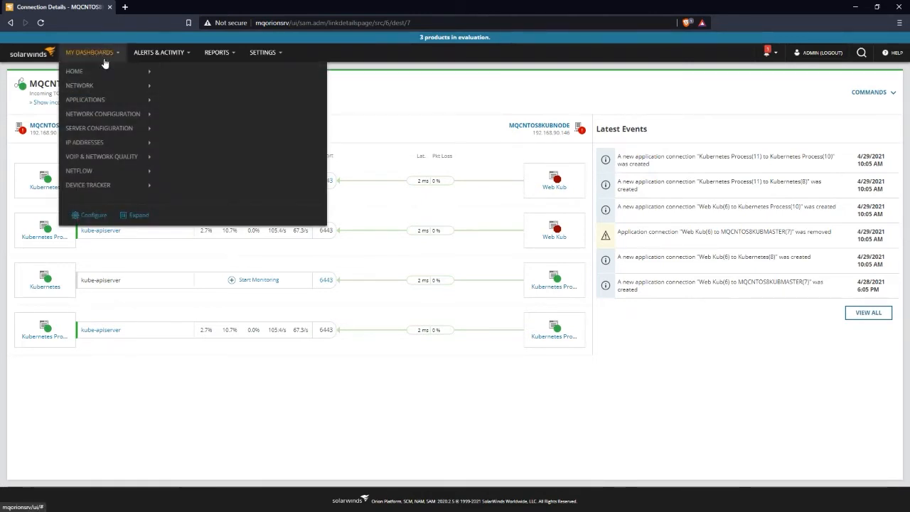
mouse_move(85, 99)
click(186, 88)
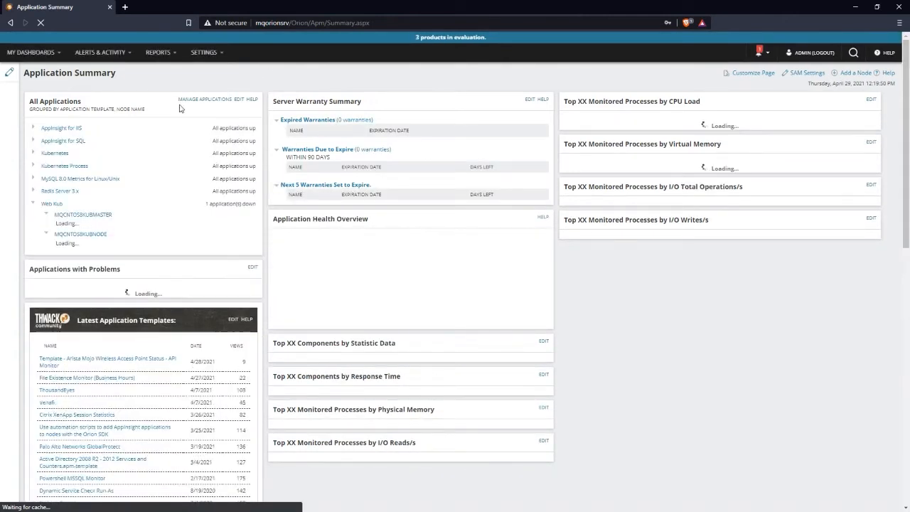
click(199, 100)
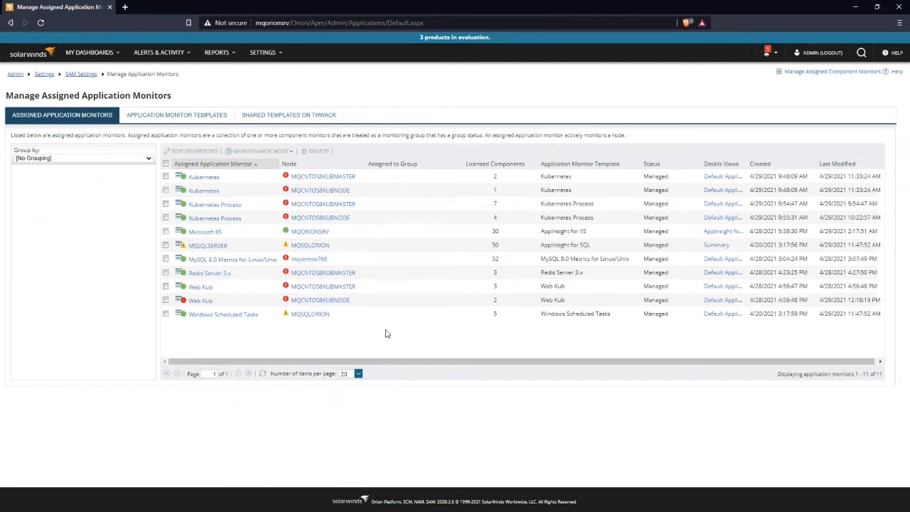
click(219, 117)
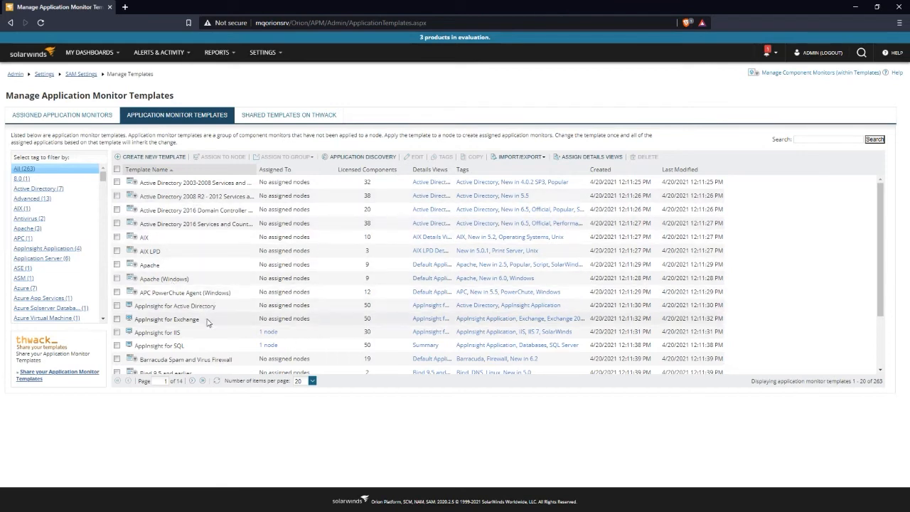
- Look through the first two pages of application monitor templates
scroll(220, 320, down, 3)
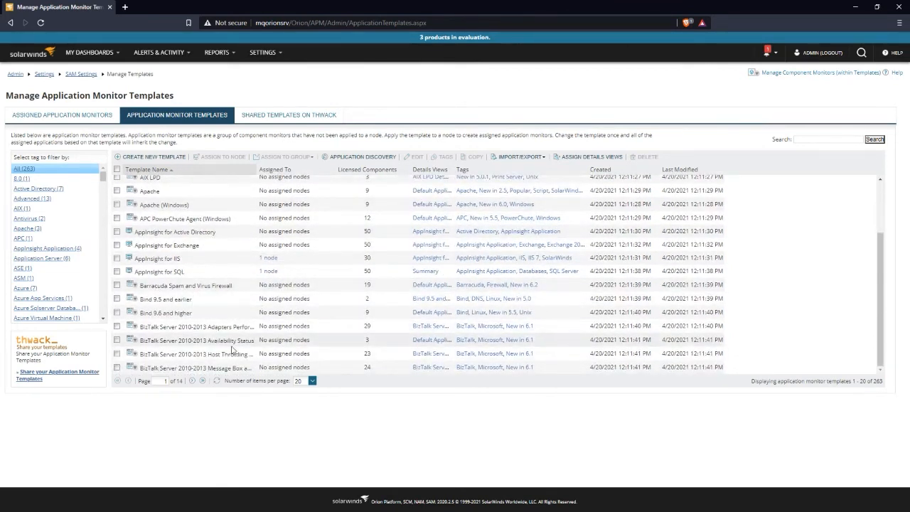
click(192, 381)
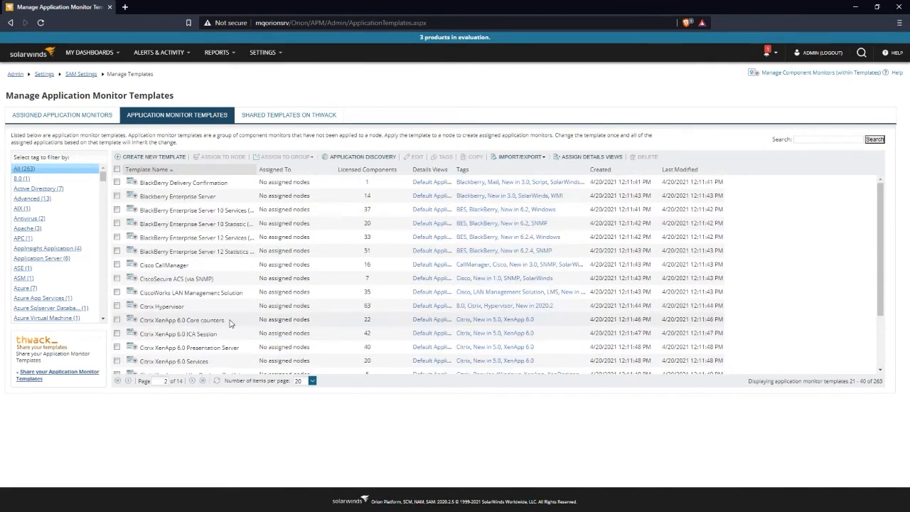
scroll(229, 324, down, 3)
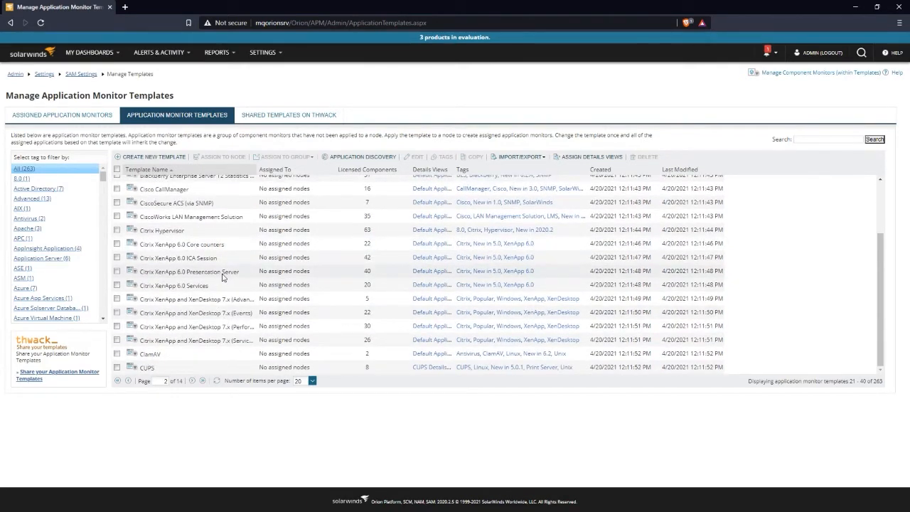
- Browse the template tags, filter the templates by the HTTPS tag, and return to the list of all templates
scroll(78, 210, down, 3)
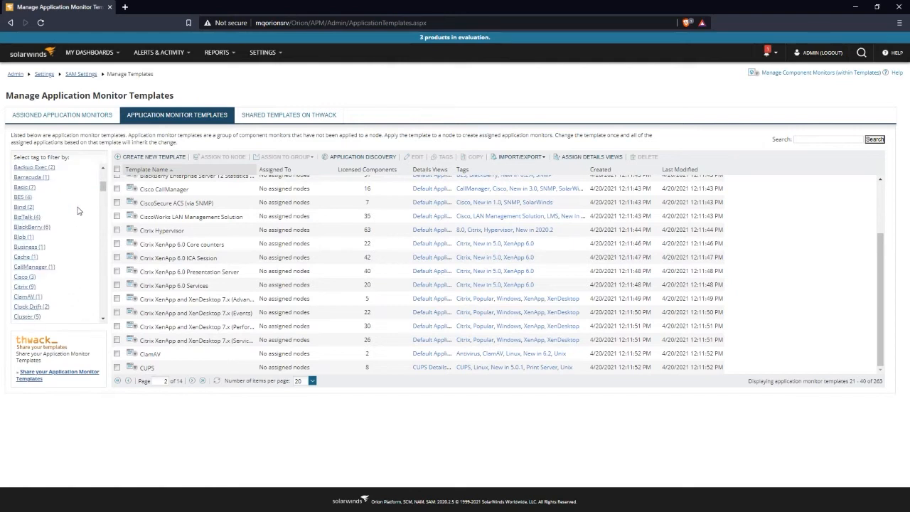
scroll(79, 210, down, 5)
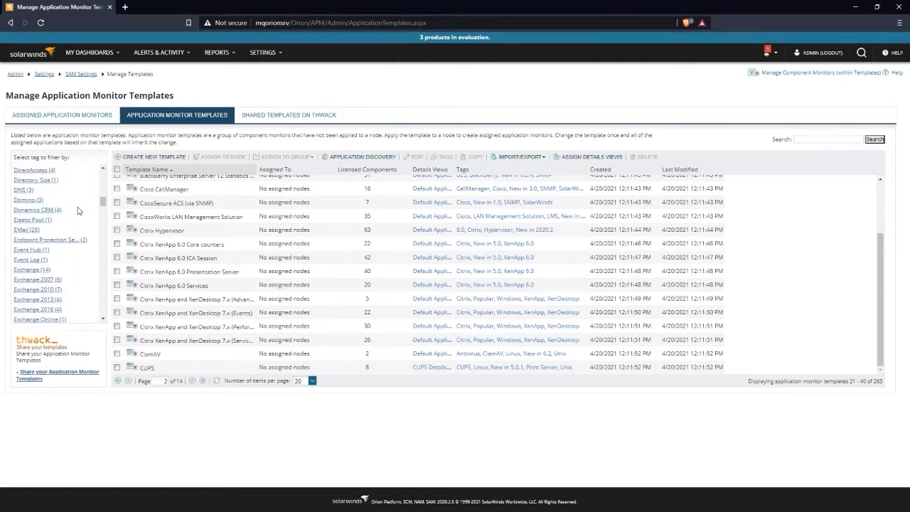
scroll(78, 211, down, 5)
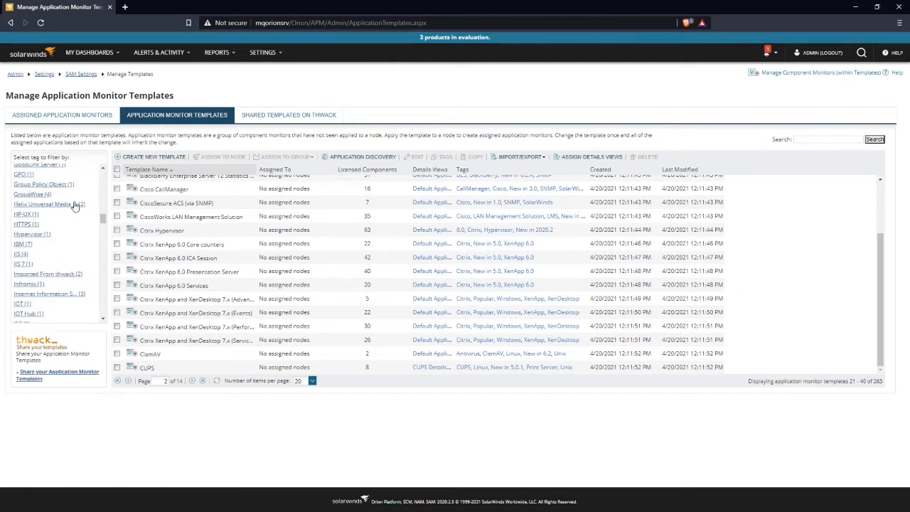
click(71, 227)
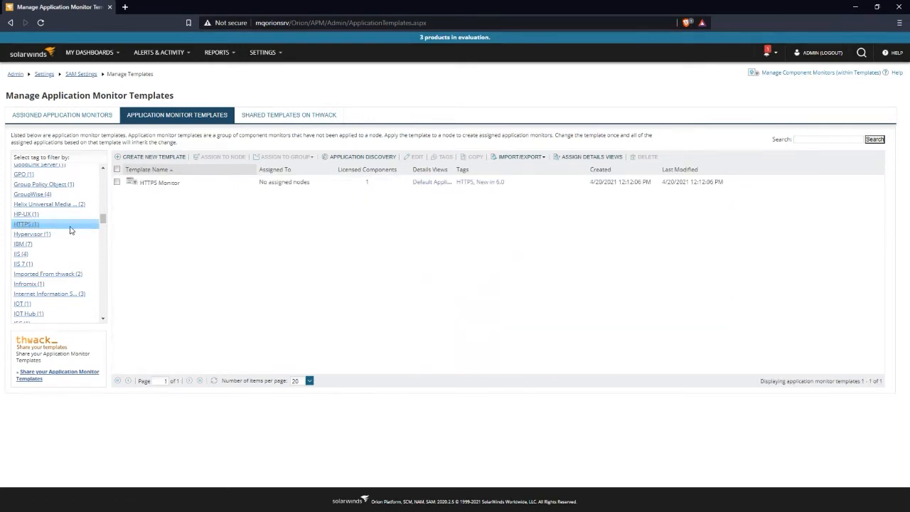
scroll(70, 229, up, 10)
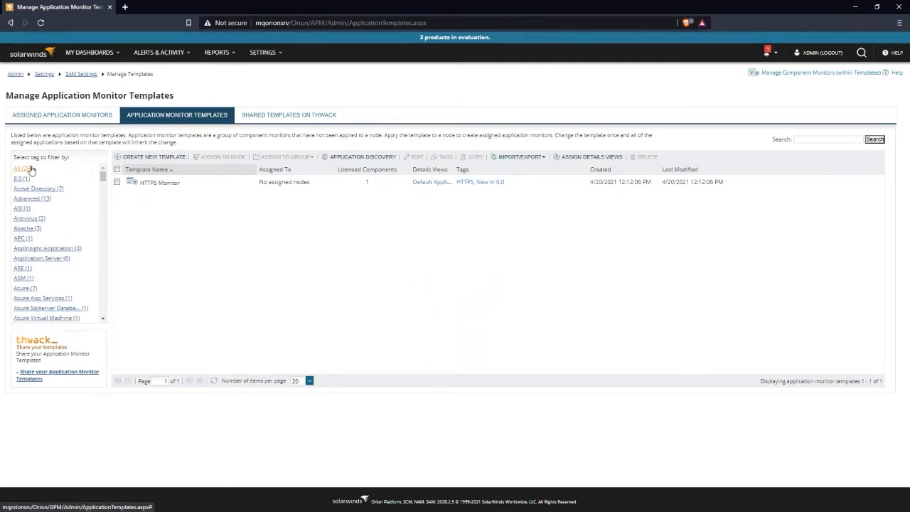
click(28, 169)
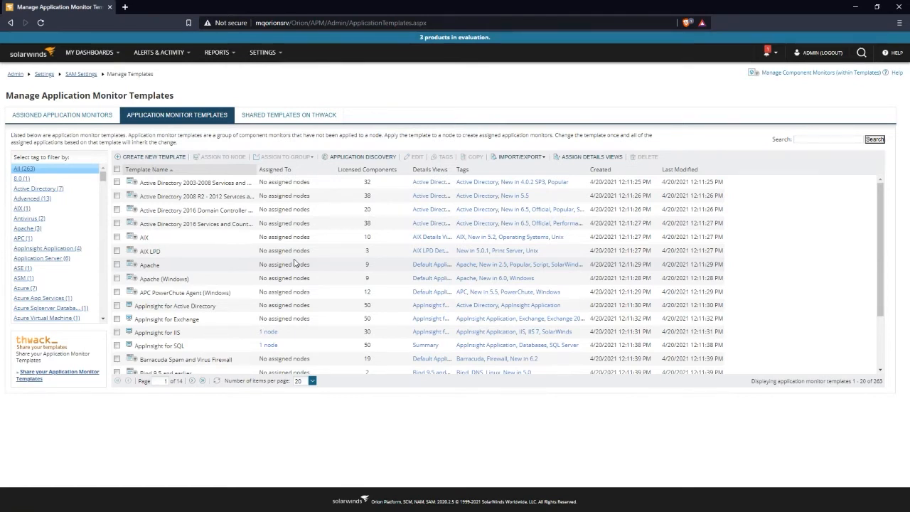
- Create a new application monitor template and open its component monitor selection grouped by Category Name
click(153, 156)
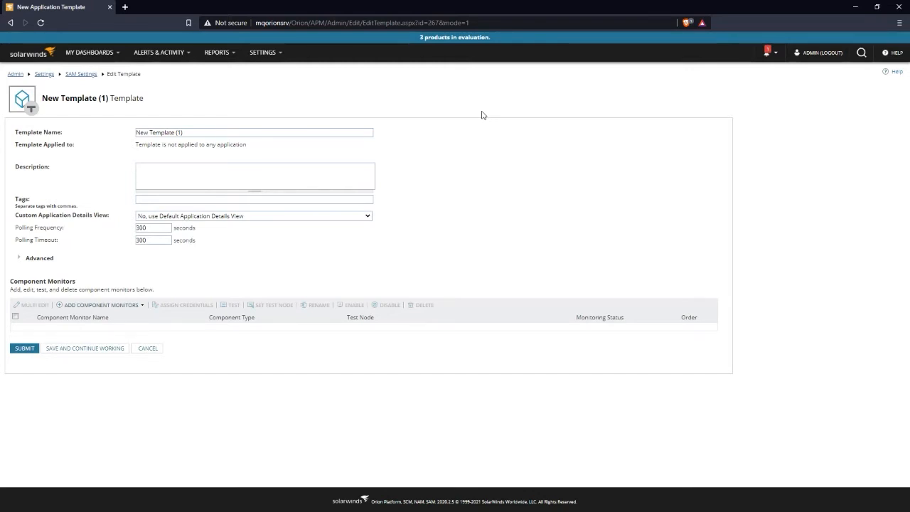
click(84, 307)
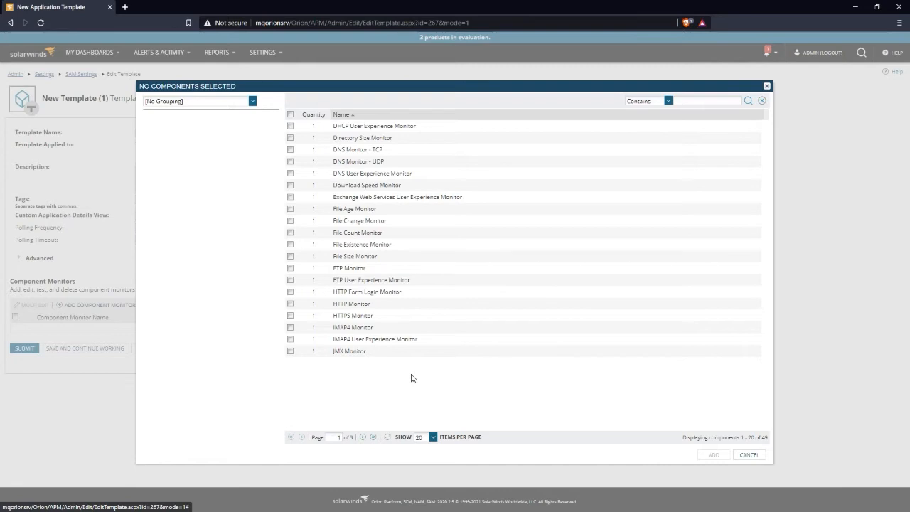
click(252, 101)
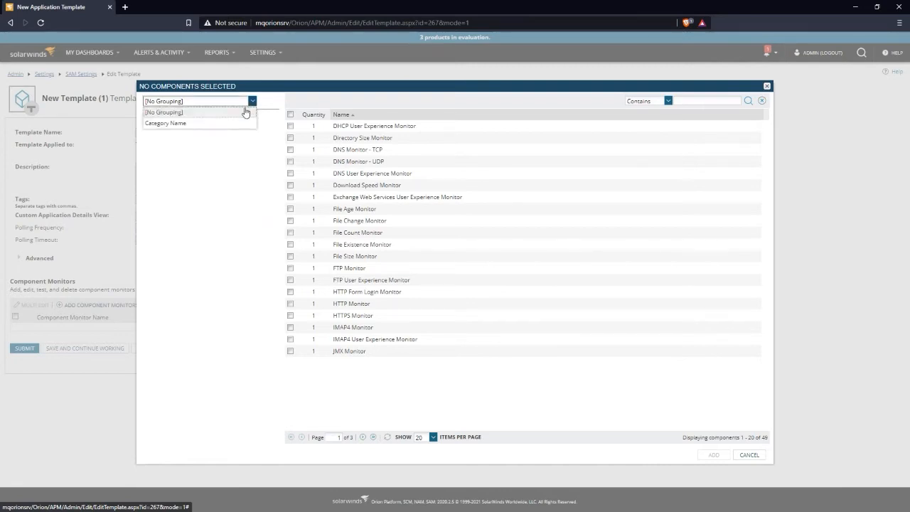
click(206, 124)
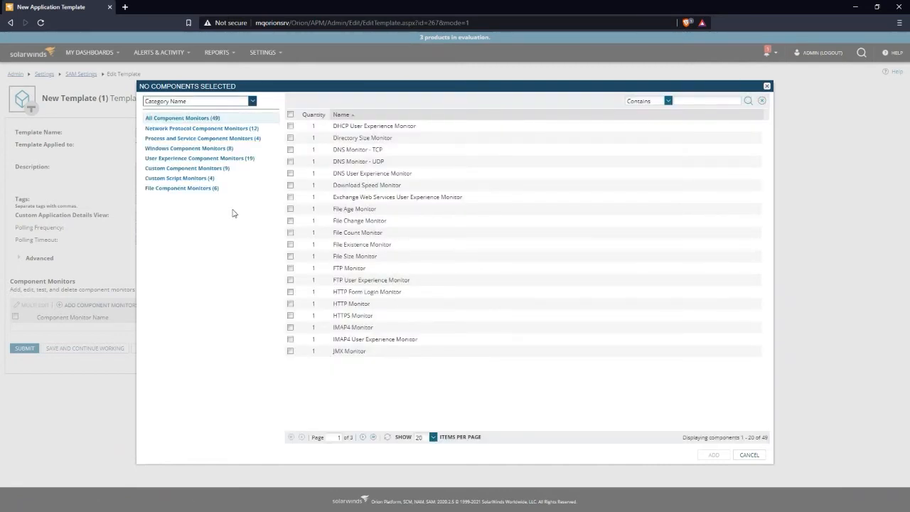
- Review the available monitors in the Network Protocol, Process and Service, and Windows component categories
click(235, 128)
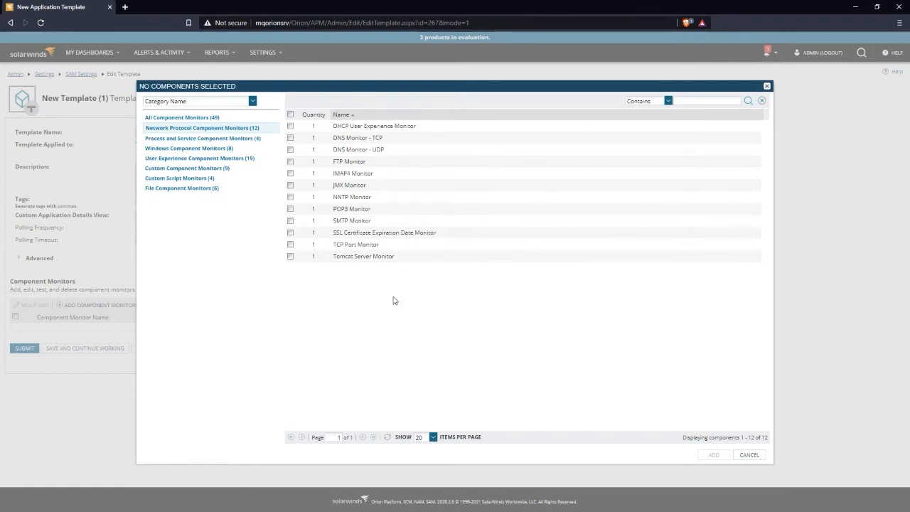
click(236, 138)
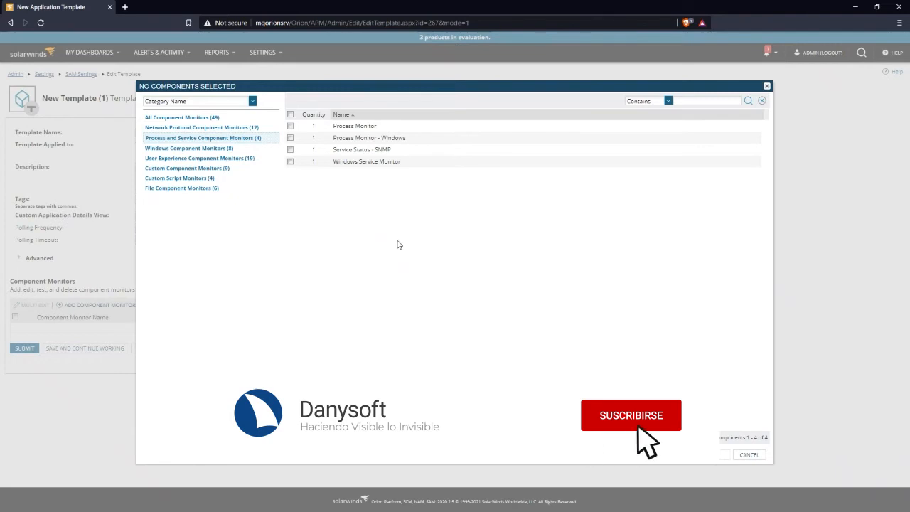
click(220, 147)
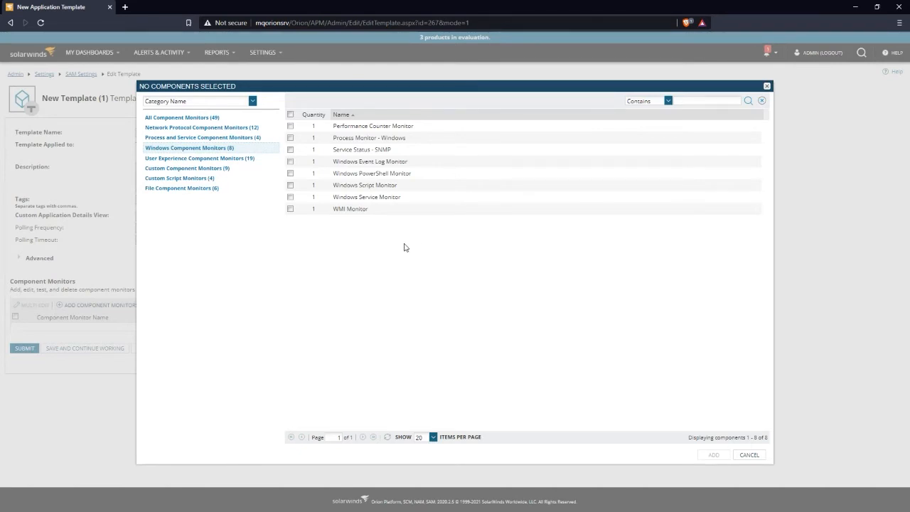
- Add the Linux/Unix Script Monitor from the Custom Script Monitors category to the new template
click(217, 178)
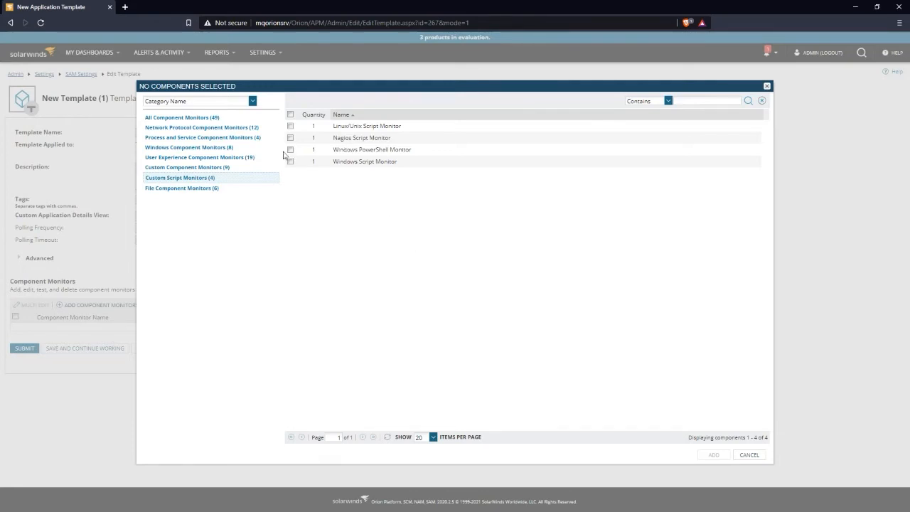
click(290, 126)
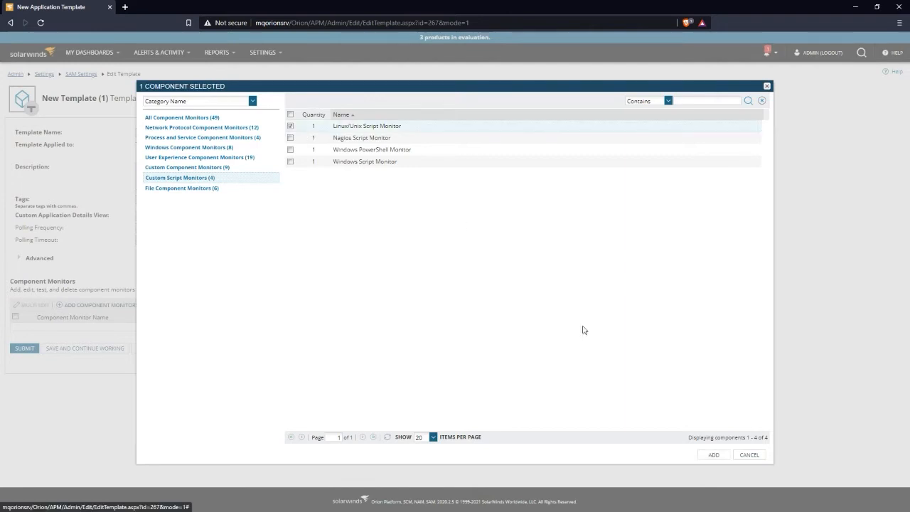
click(713, 455)
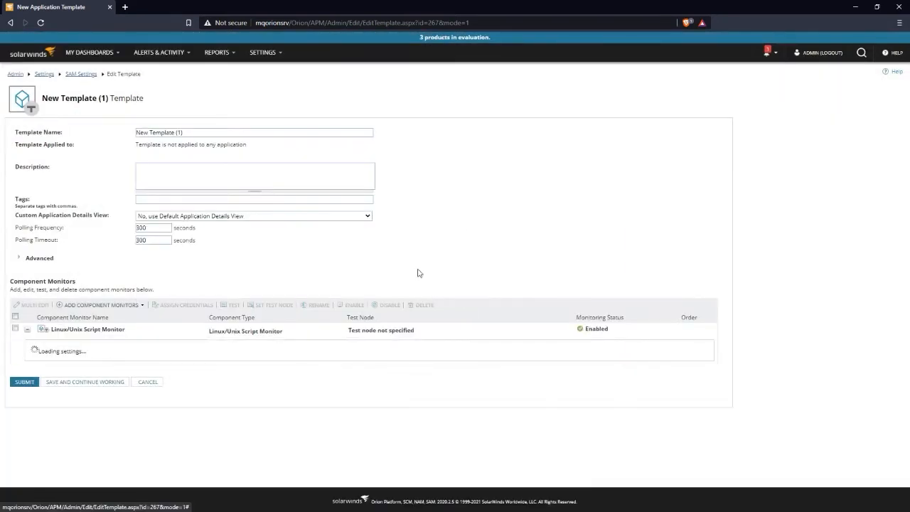
- Check the command line in the Linux/Unix Script Monitor settings and open the component's script for editing
scroll(437, 227, down, 2)
scroll(444, 213, down, 2)
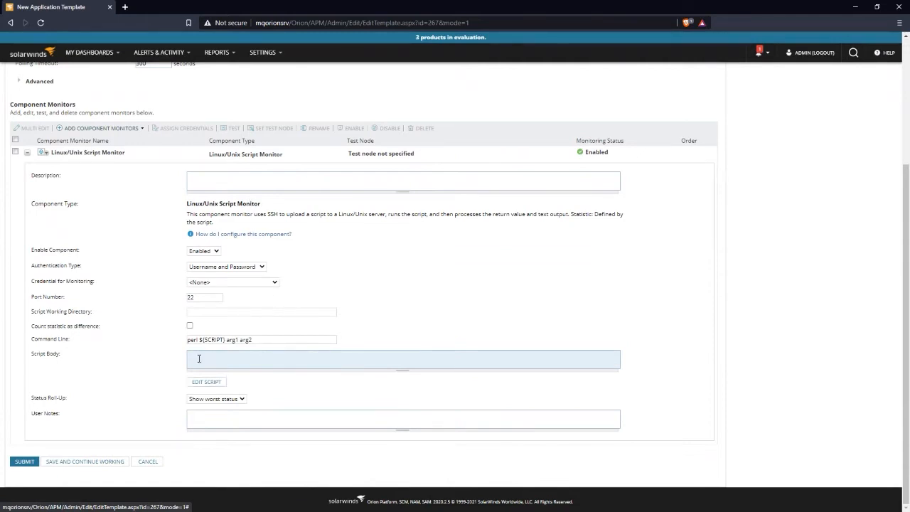
drag(276, 342, 150, 349)
click(239, 340)
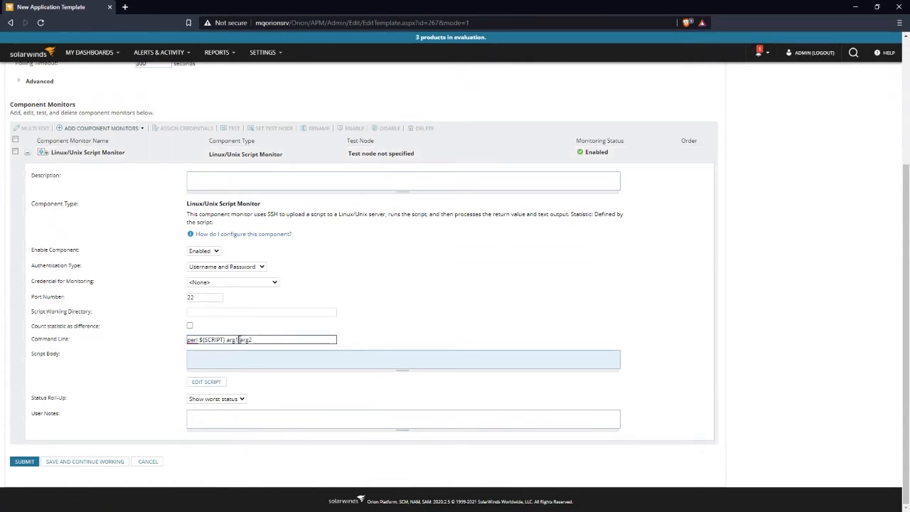
click(216, 381)
click(343, 364)
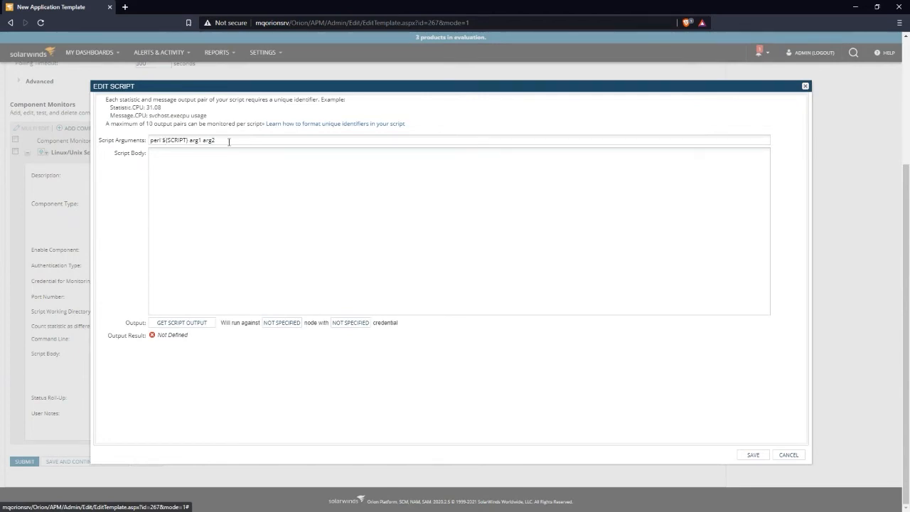
- Set the script arguments to sh ${SCRIPT}, replacing perl and removing arg1 and arg2
click(227, 140)
click(204, 140)
double_click(154, 140)
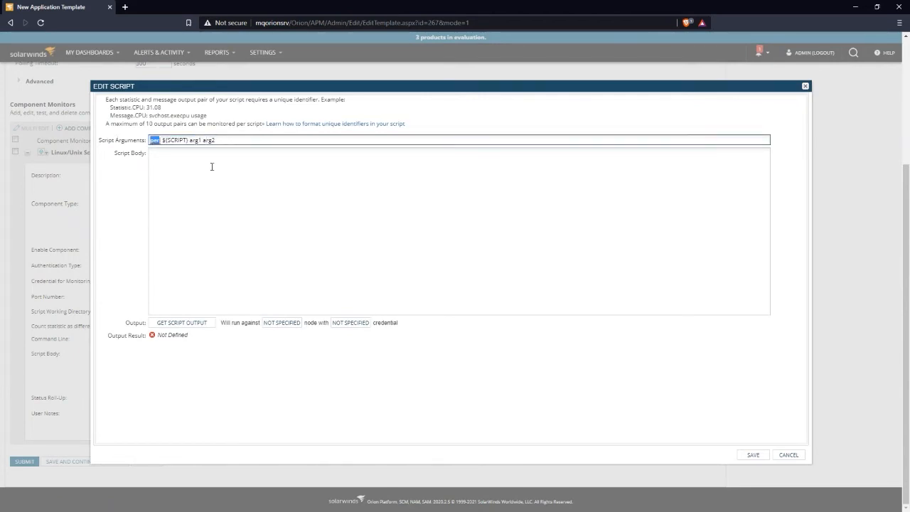
text(sh)
drag(184, 140, 244, 142)
key(BackSpace)
click(205, 176)
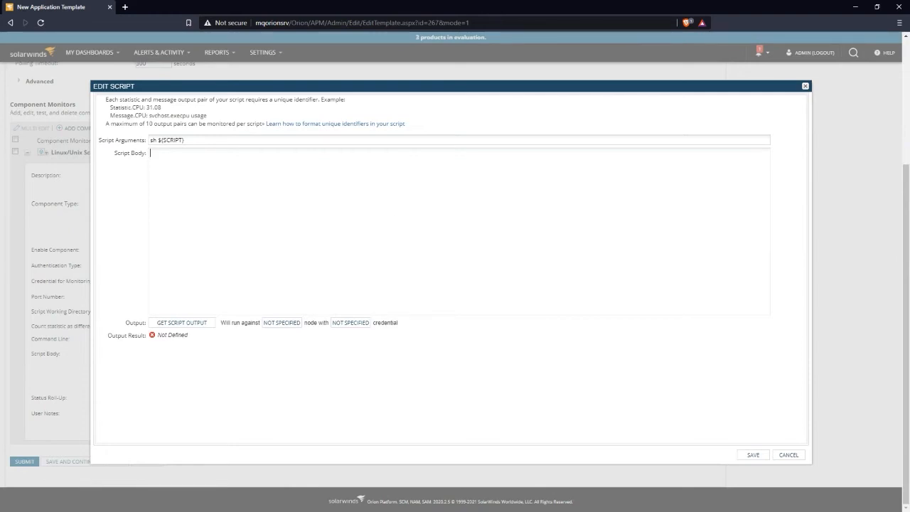
- Switch to the Kubernetes master's terminal session and list the cluster nodes with kubectl get nodes
key(alt+Tab)
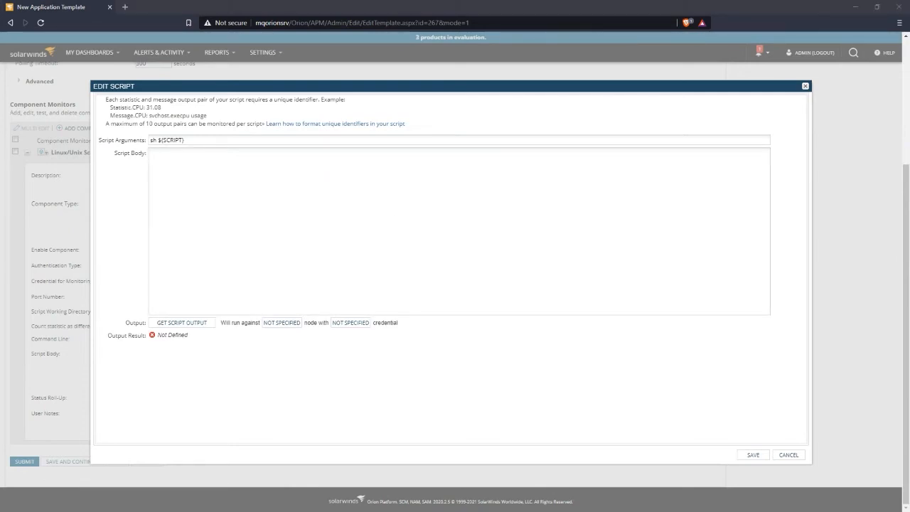
drag(467, 138, 576, 111)
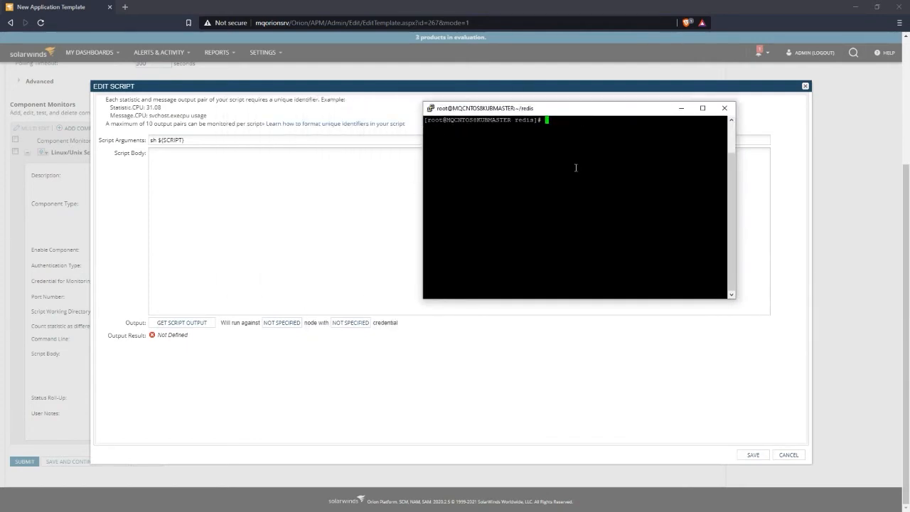
text(kubectl get nodes)
key(Return)
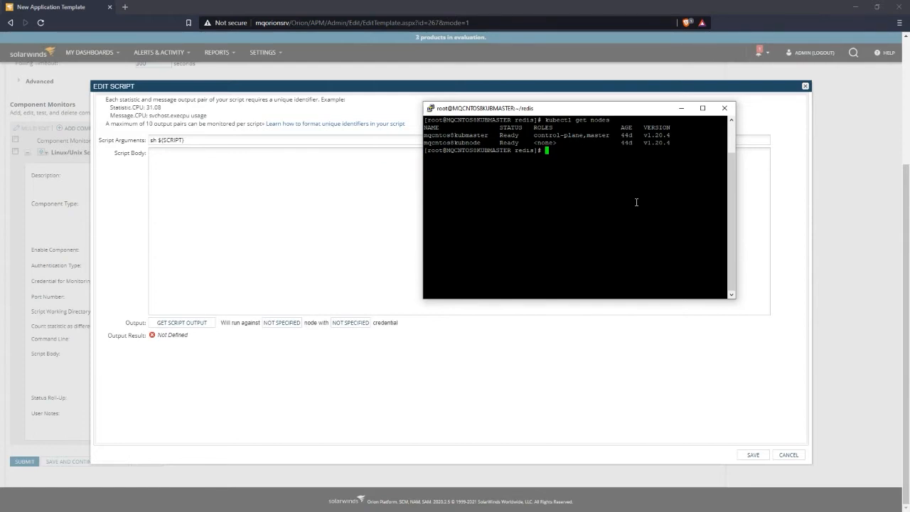
- Back in the browser's script editor, write a script body with echo "Statistic.Nodes: 1" and echo "Message.Nodes: 1 node active" on separate lines
click(143, 118)
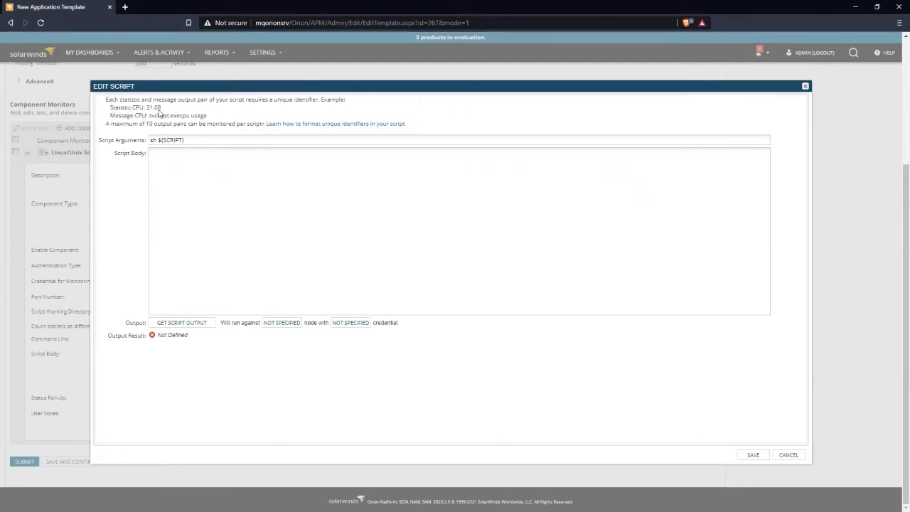
click(402, 204)
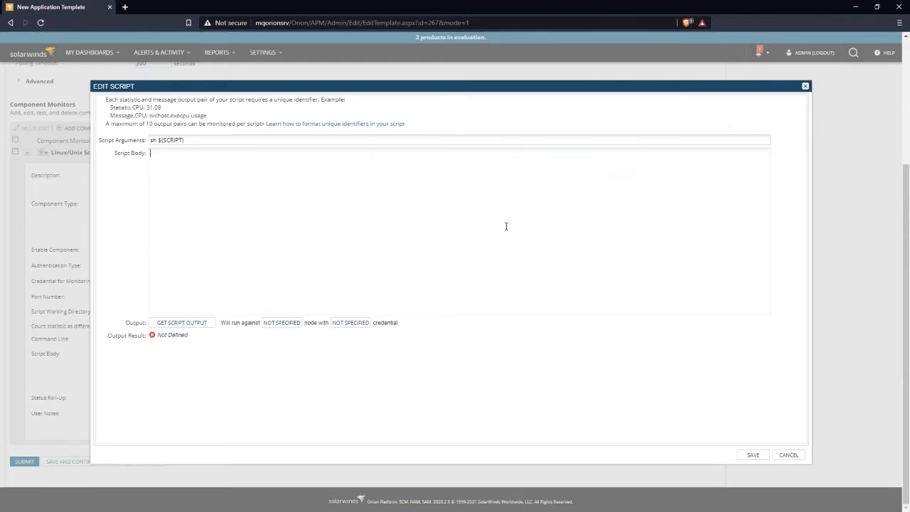
text(echo)
text( "Stat)
text(istic)
text(.Nodes:)
text( 1" )
text(echo ")
text(Messa)
text(ge.N)
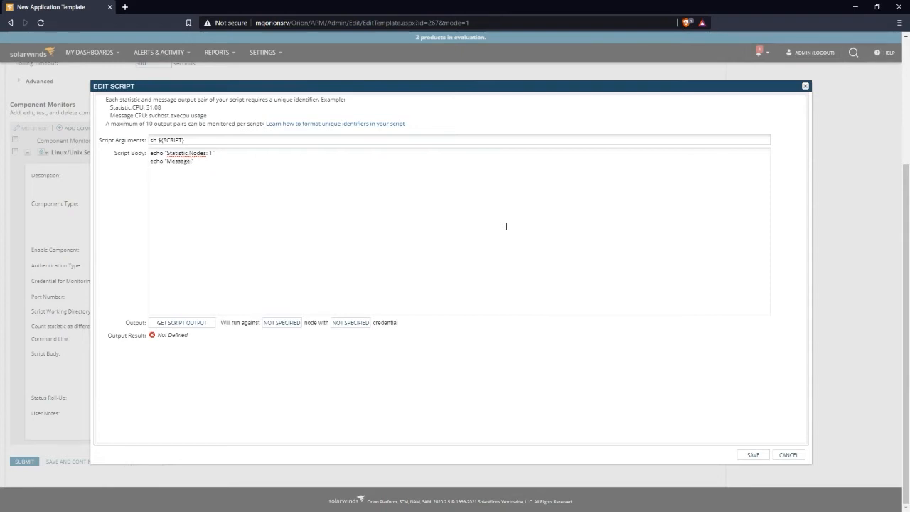
text(Nodes: 1 node active)
- Get the script output using the Linux node MQCNTOS8KUBMASTER as the test node
click(203, 323)
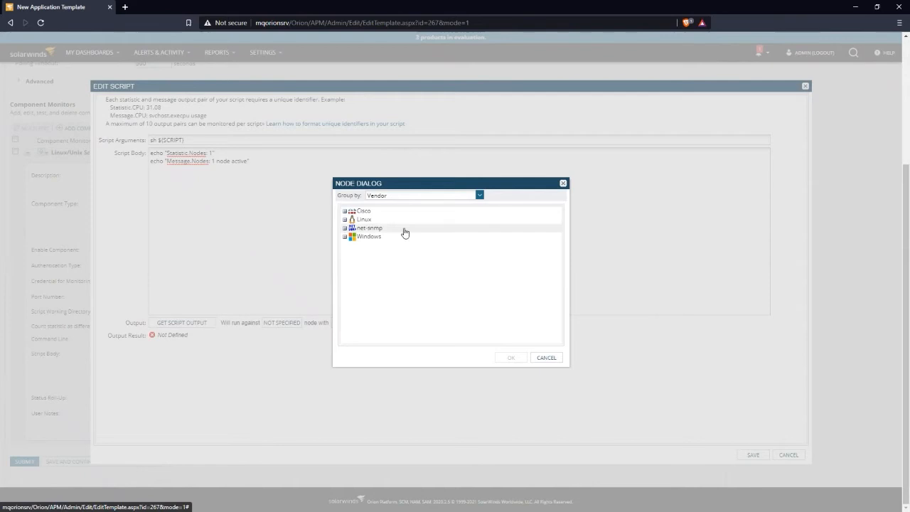
click(361, 238)
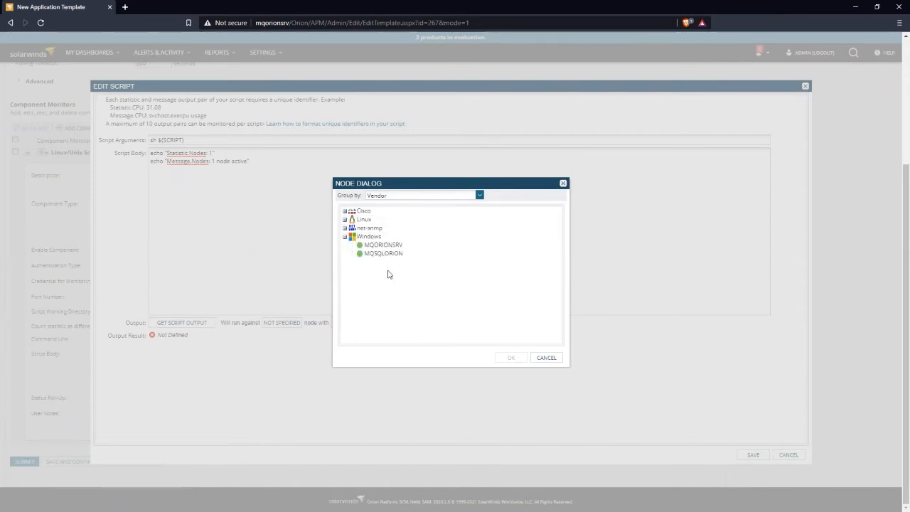
click(361, 219)
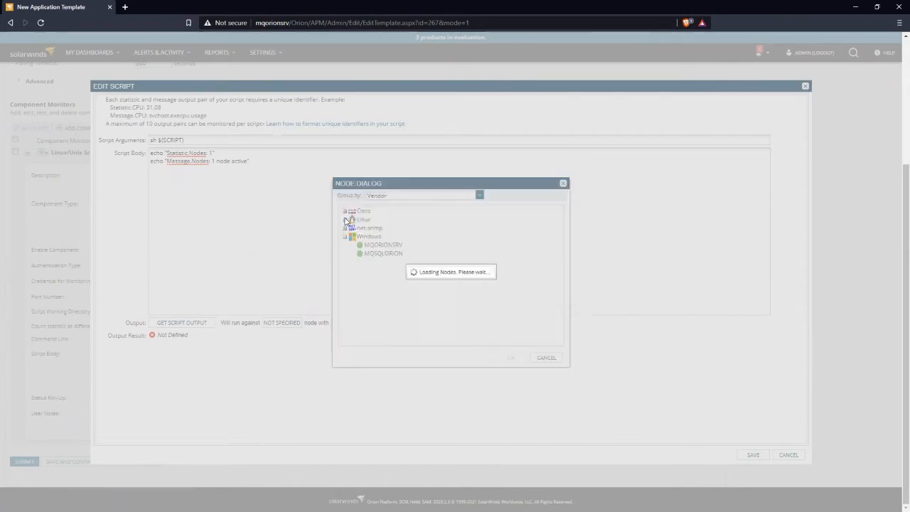
click(438, 239)
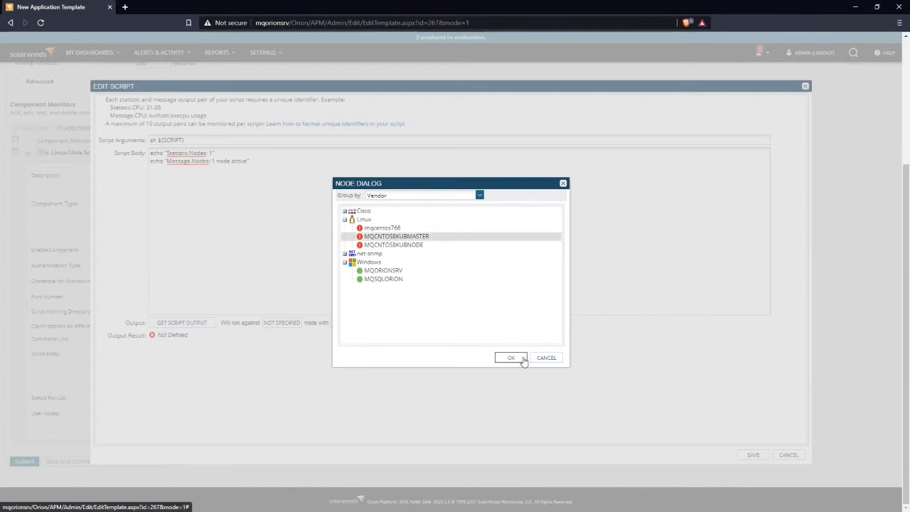
click(514, 357)
click(533, 323)
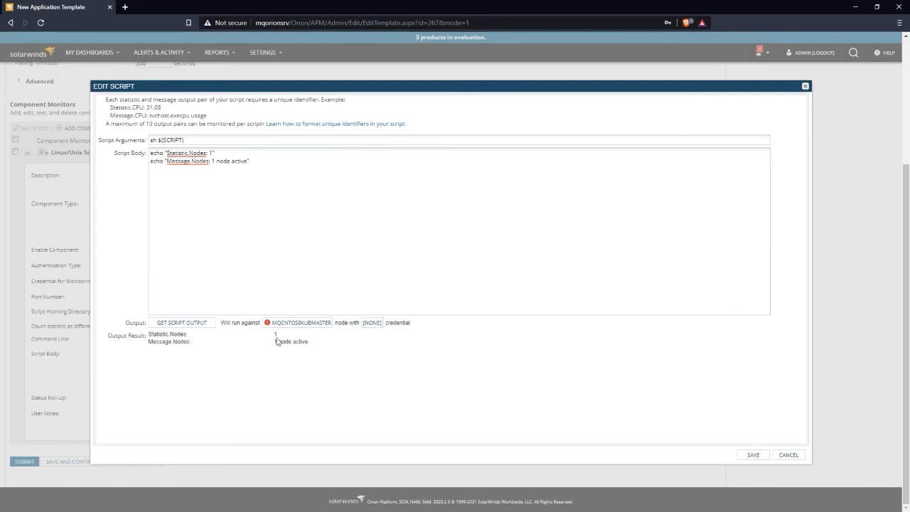
- Check the script's output result and save the edited script to the Linux/Unix Script Monitor
drag(151, 332, 308, 341)
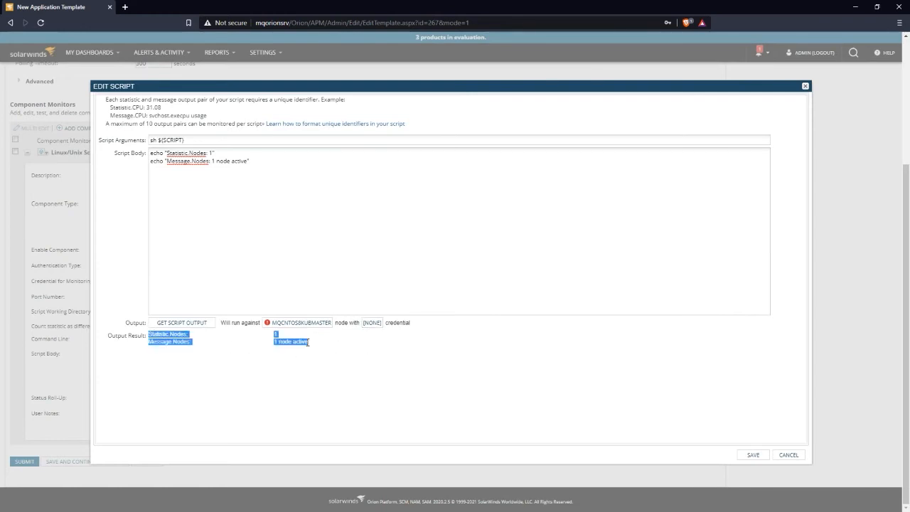
click(403, 382)
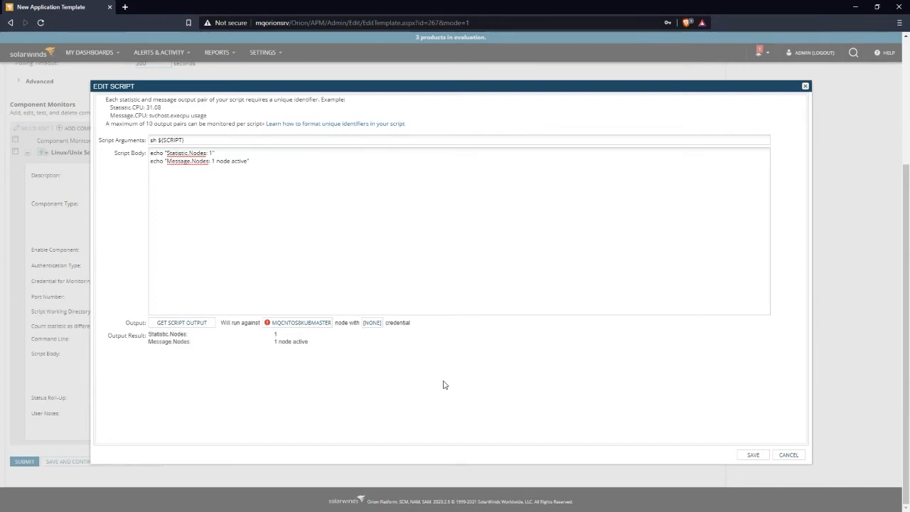
click(754, 454)
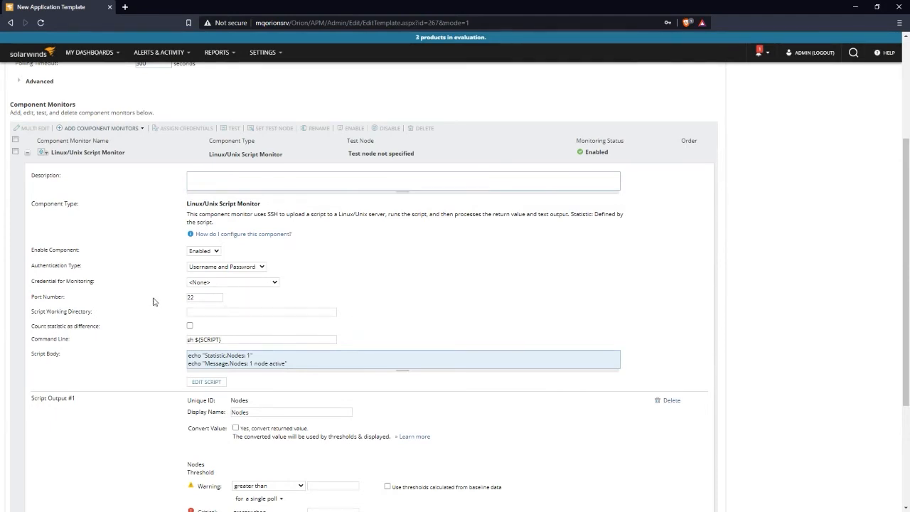
- Set the Nodes script output's warning threshold to less than 5
scroll(153, 300, down, 3)
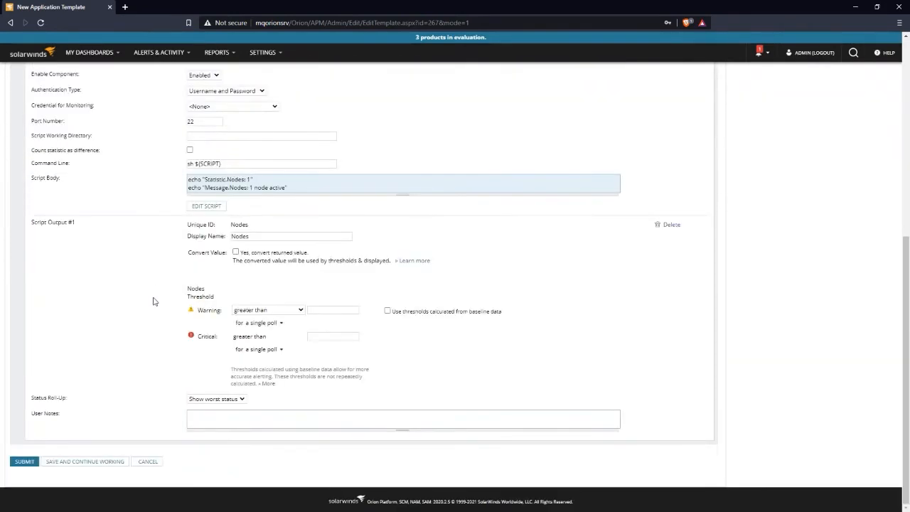
drag(261, 224, 218, 226)
click(271, 233)
click(405, 234)
scroll(405, 236, up, 2)
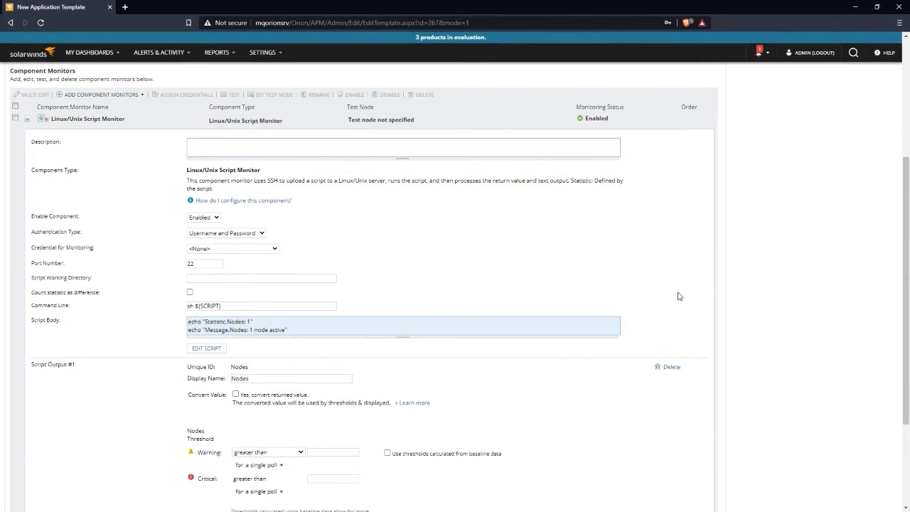
scroll(678, 295, down, 2)
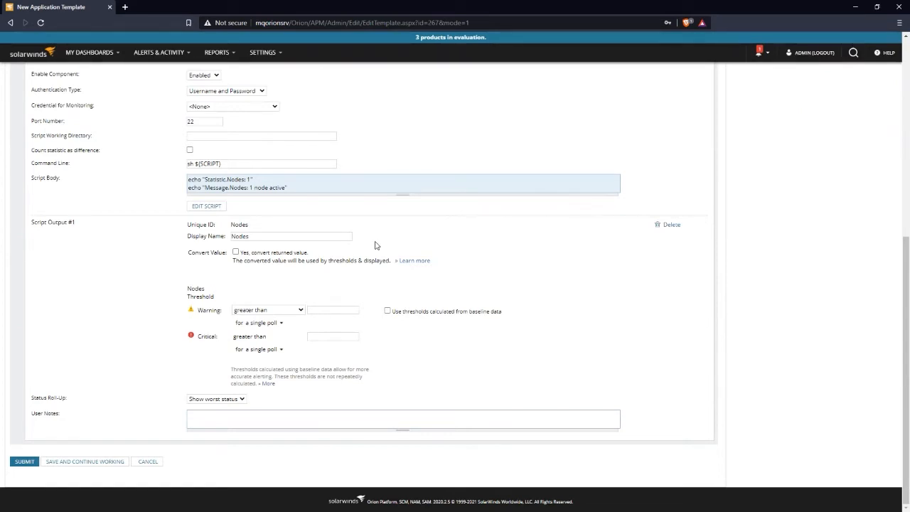
click(329, 311)
text(5)
click(333, 337)
click(288, 309)
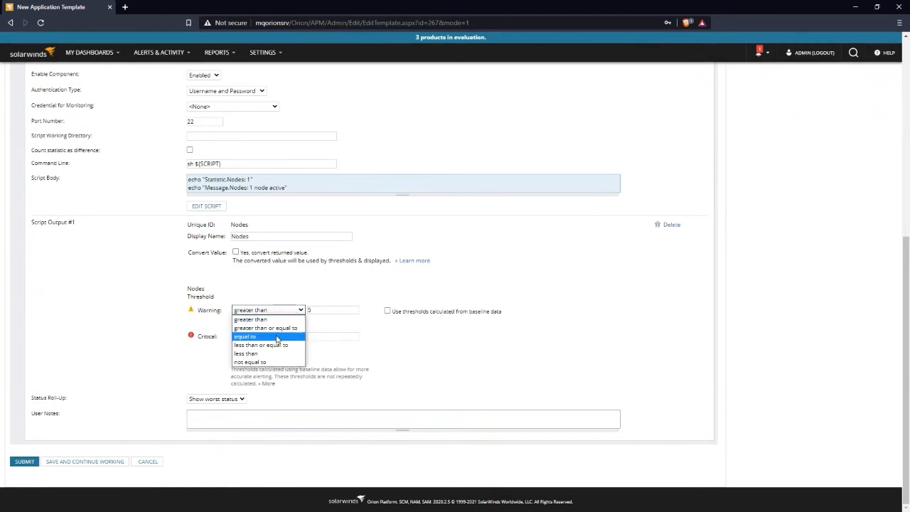
click(270, 354)
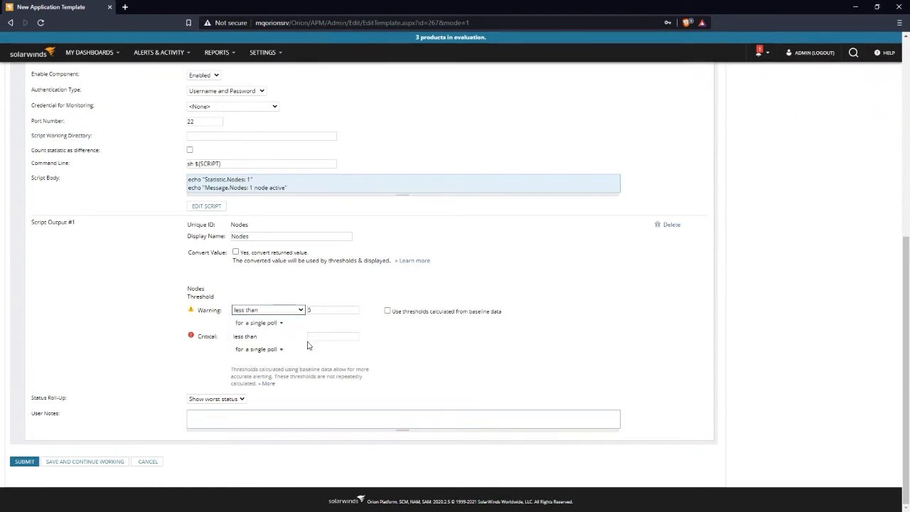
- Set the Nodes script output's critical threshold to less than 2 and view the status roll-up options
click(332, 311)
text(5)
click(329, 335)
click(380, 346)
click(190, 399)
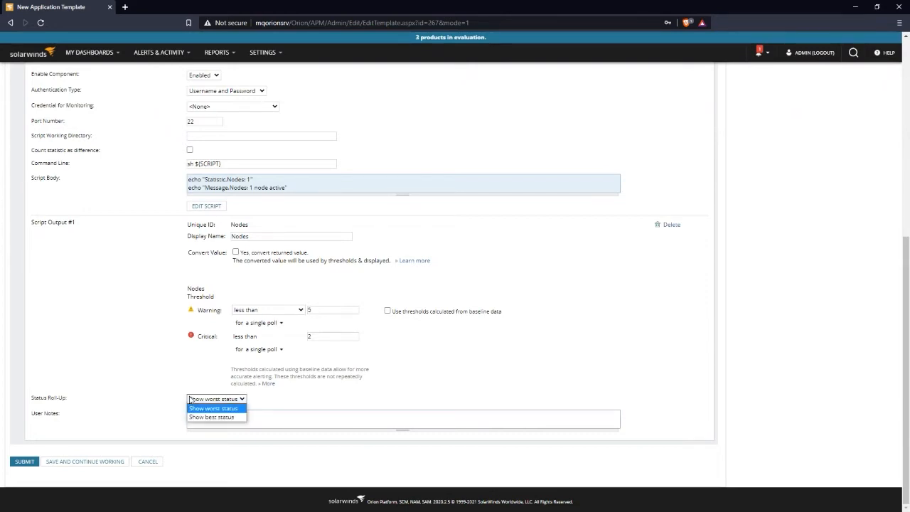
click(129, 372)
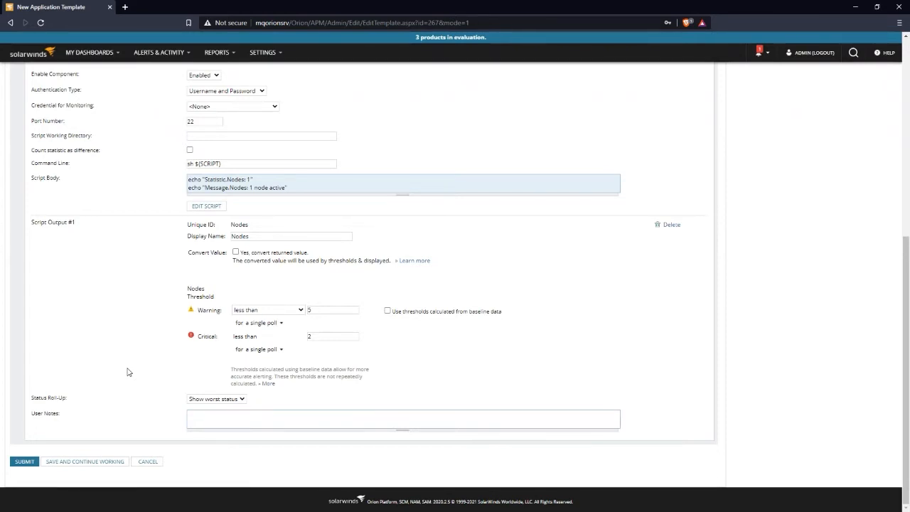
scroll(128, 372, up, 5)
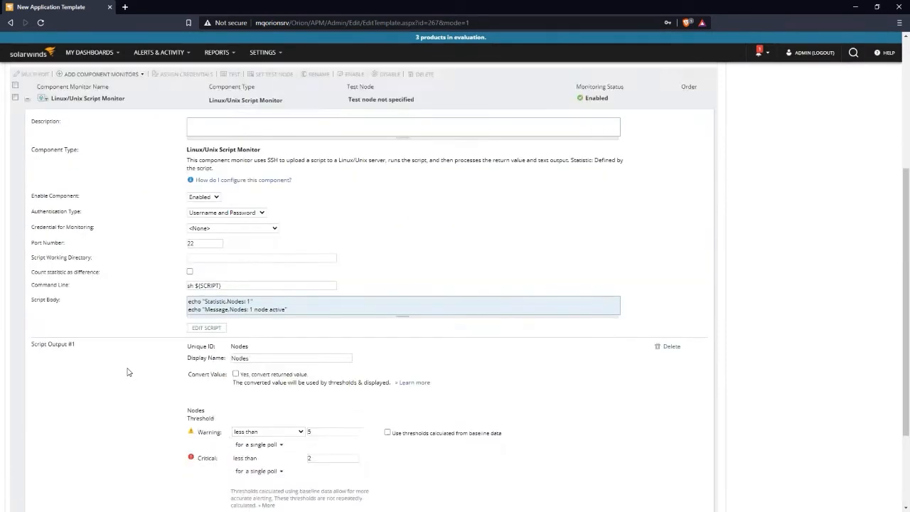
scroll(128, 372, up, 2)
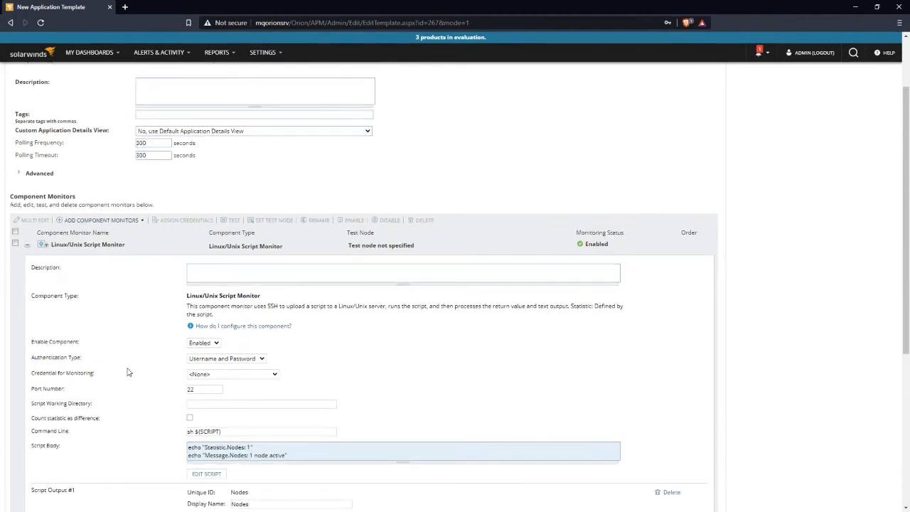
scroll(128, 372, down, 5)
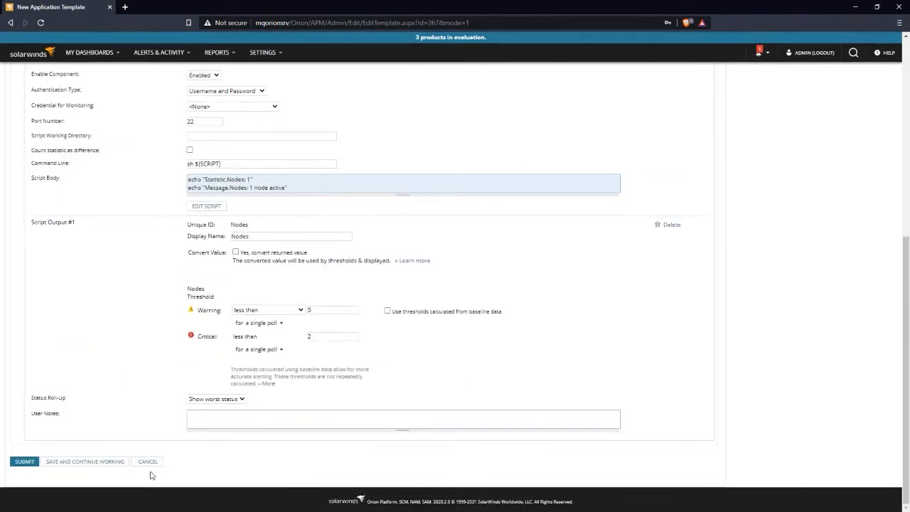
scroll(116, 270, up, 5)
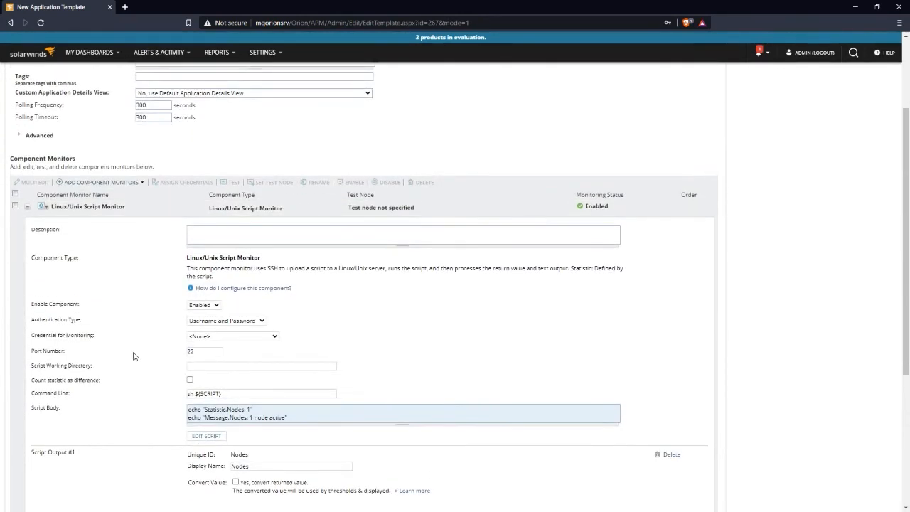
scroll(134, 355, down, 5)
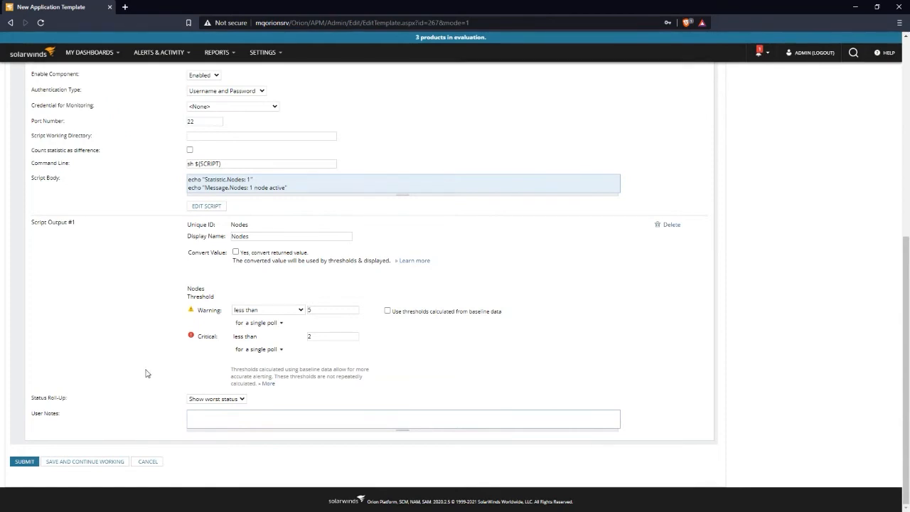
- Browse the ungrouped list of available component monitors, including the ODBC User Experience Monitor, and close it without adding any
scroll(146, 373, up, 4)
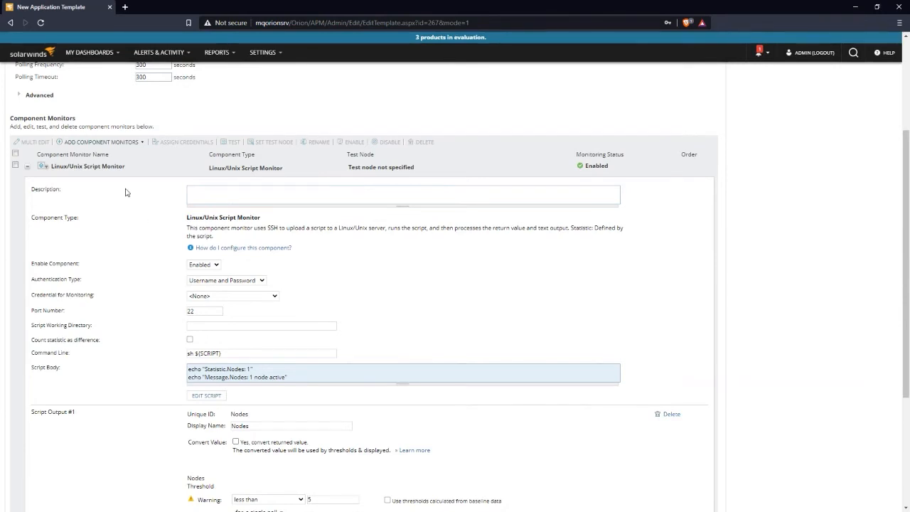
click(84, 142)
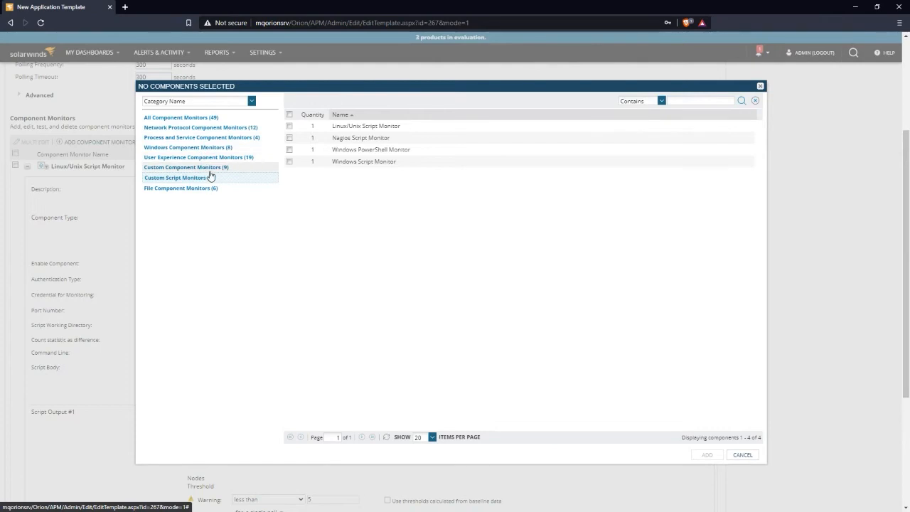
click(229, 103)
click(220, 112)
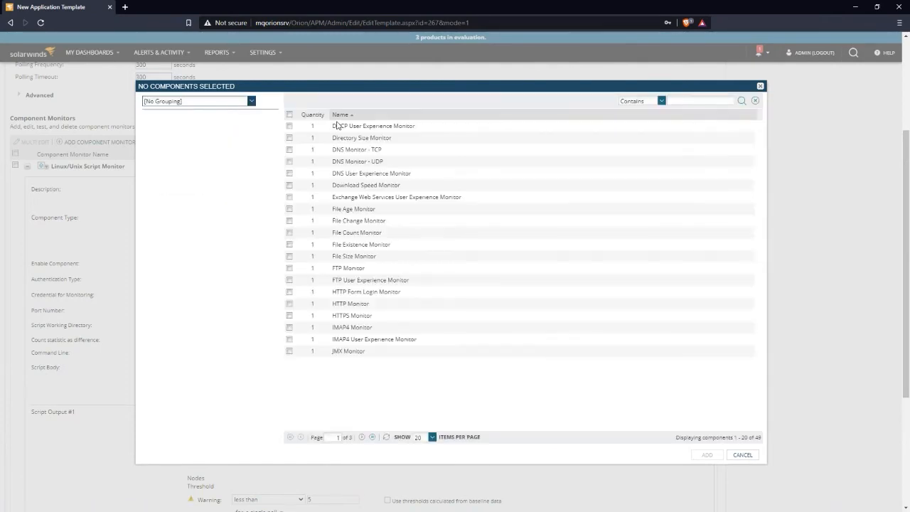
click(361, 438)
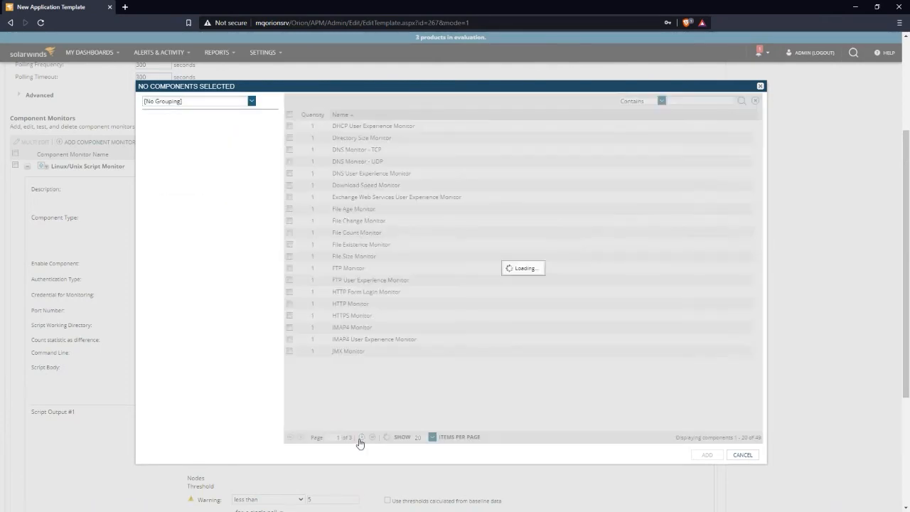
click(290, 186)
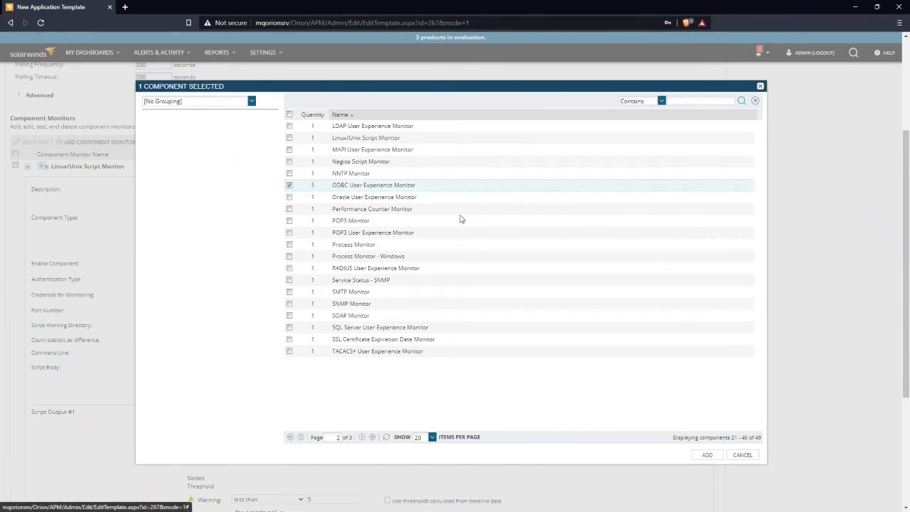
click(742, 454)
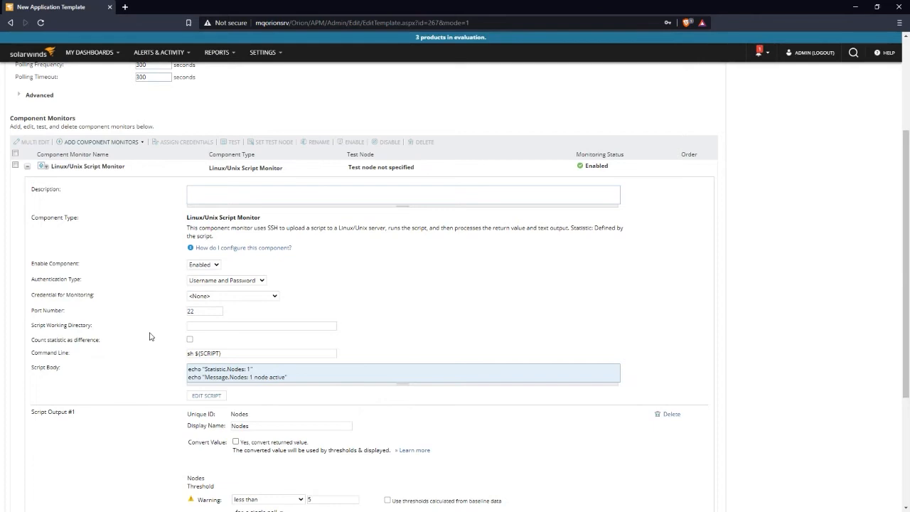
- Discard the new application template and show the assigned application monitors
scroll(150, 336, down, 4)
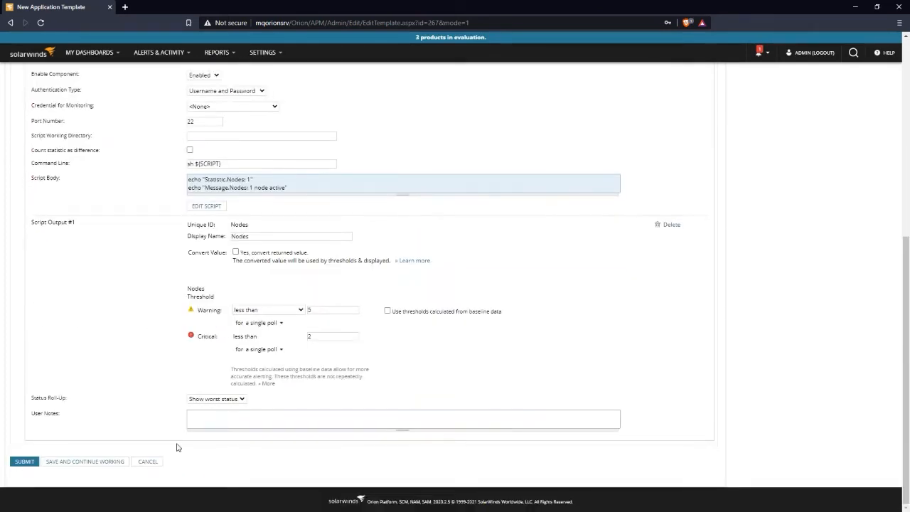
click(148, 461)
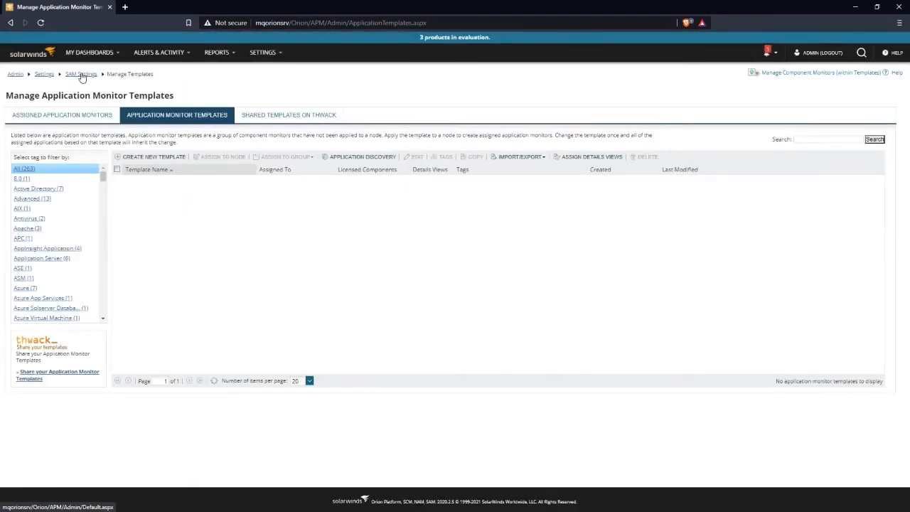
mouse_move(85, 61)
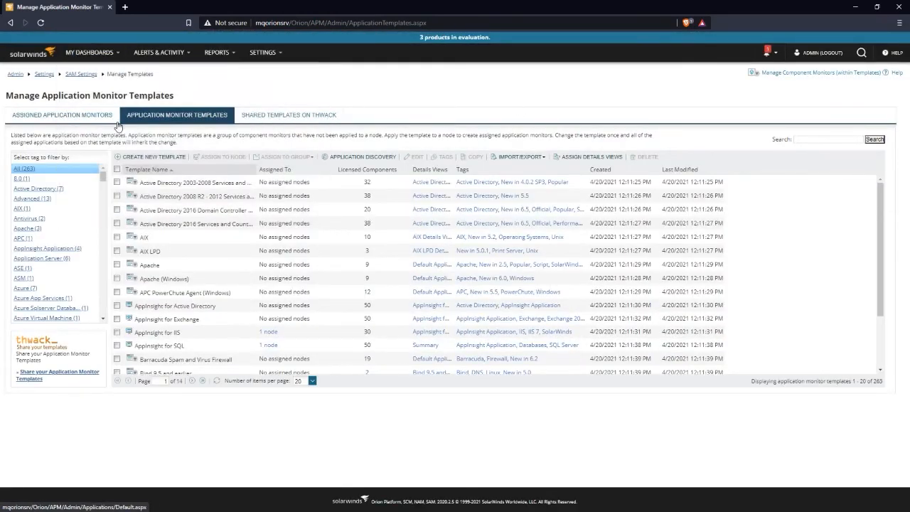
click(103, 116)
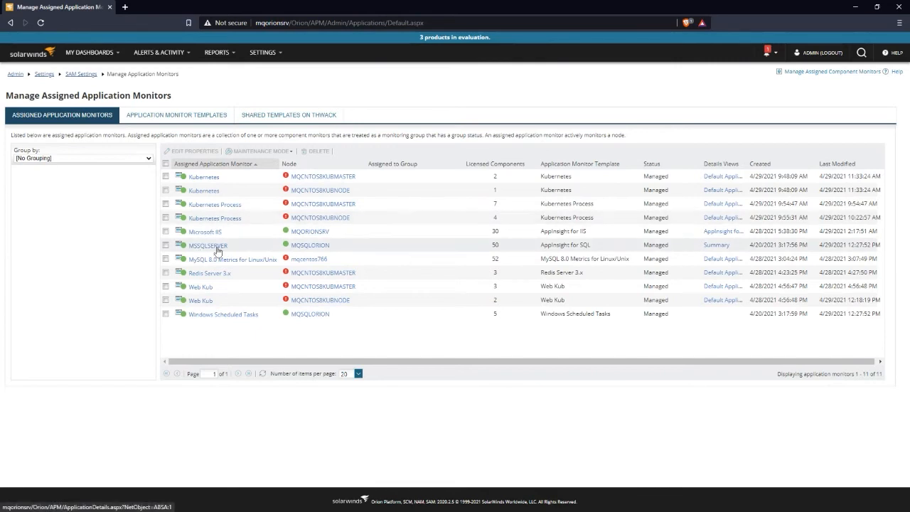
- Open the MSSQLSERVER and MySQL 8.0 Metrics for Linux/Unix application details in separate browser tabs
mouse_move(228, 252)
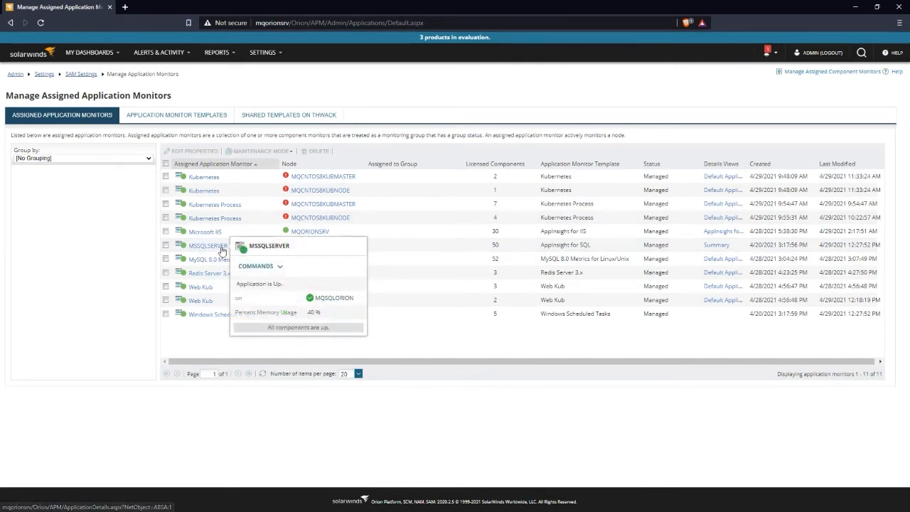
click(166, 244)
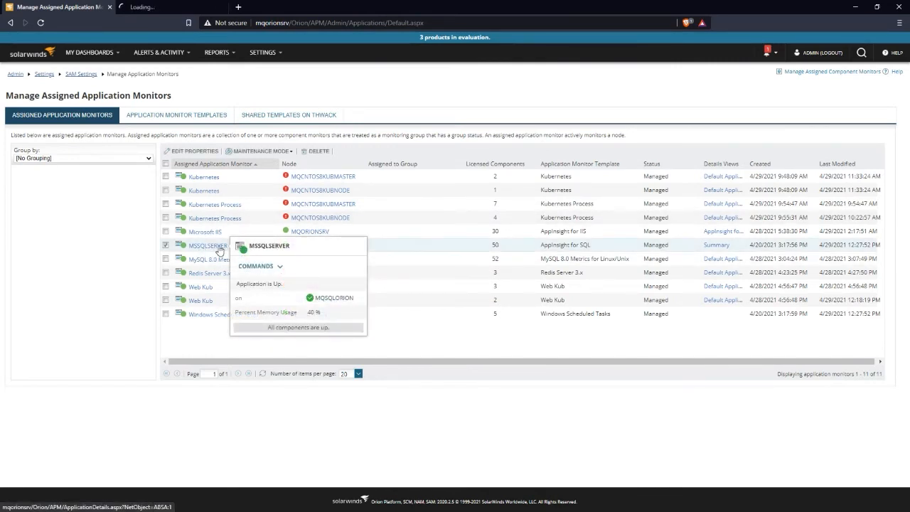
click(165, 259)
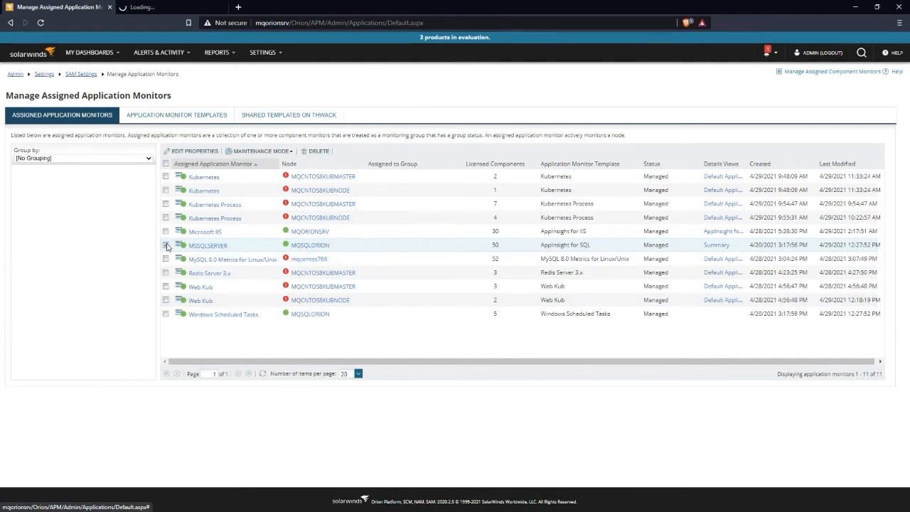
middle_click(252, 264)
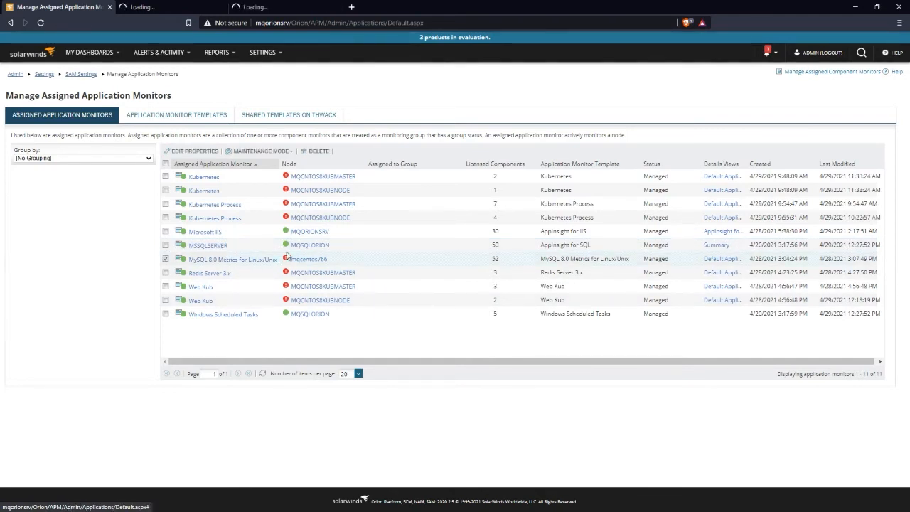
click(269, 9)
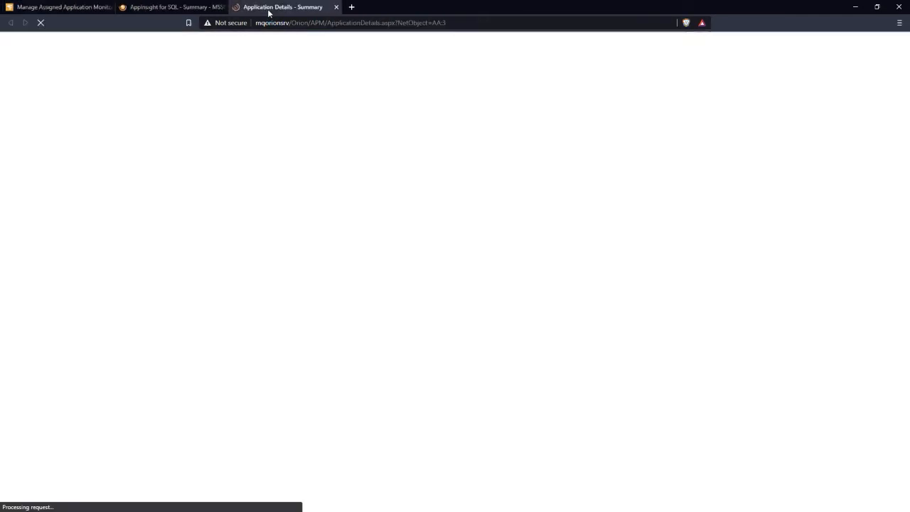
- Examine the AppInsight for SQL summary of MSSQLSERVER, including its alerts, databases, performance statistics and error log
click(189, 9)
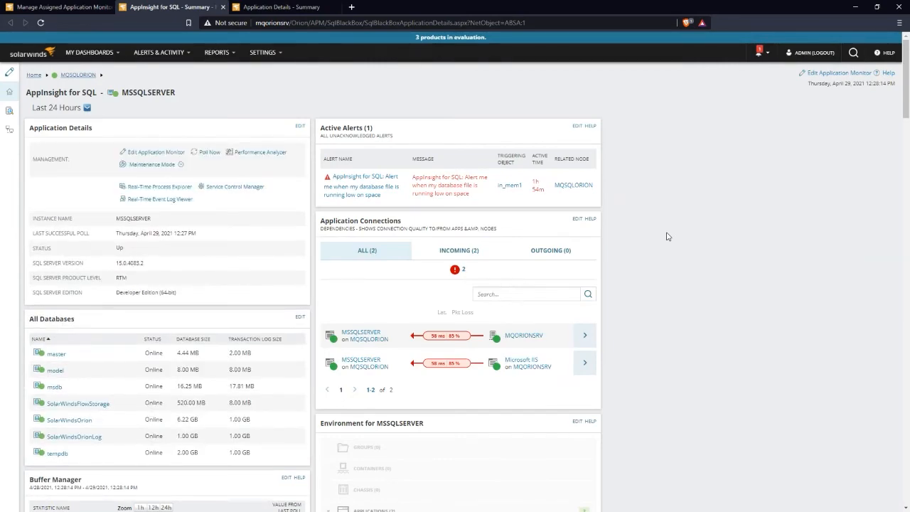
scroll(667, 236, down, 8)
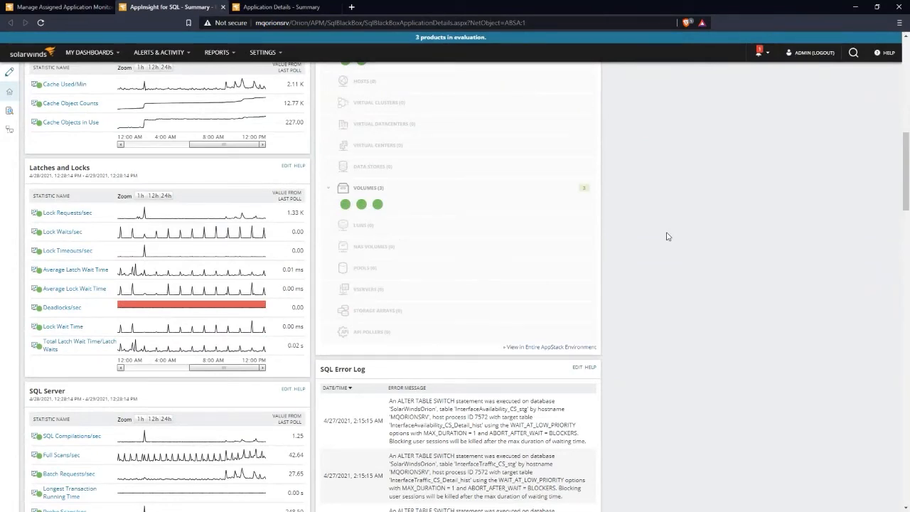
scroll(667, 236, up, 8)
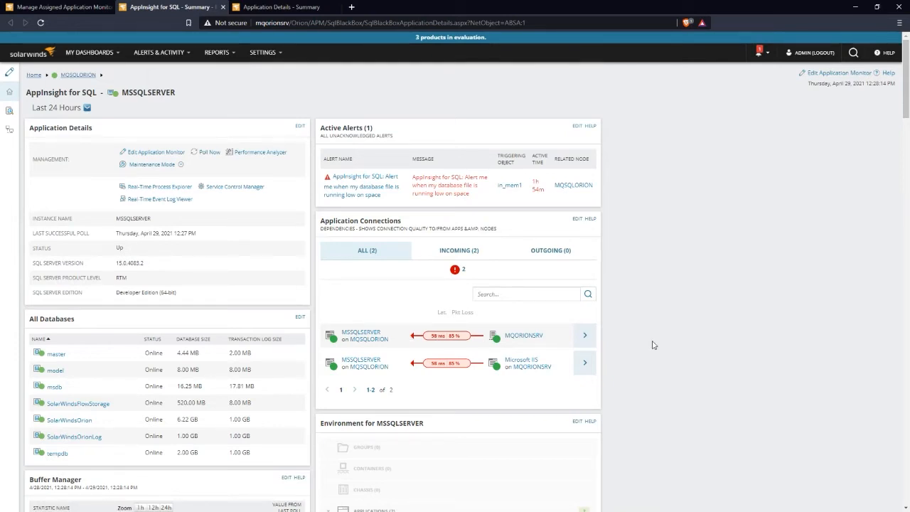
scroll(653, 345, down, 7)
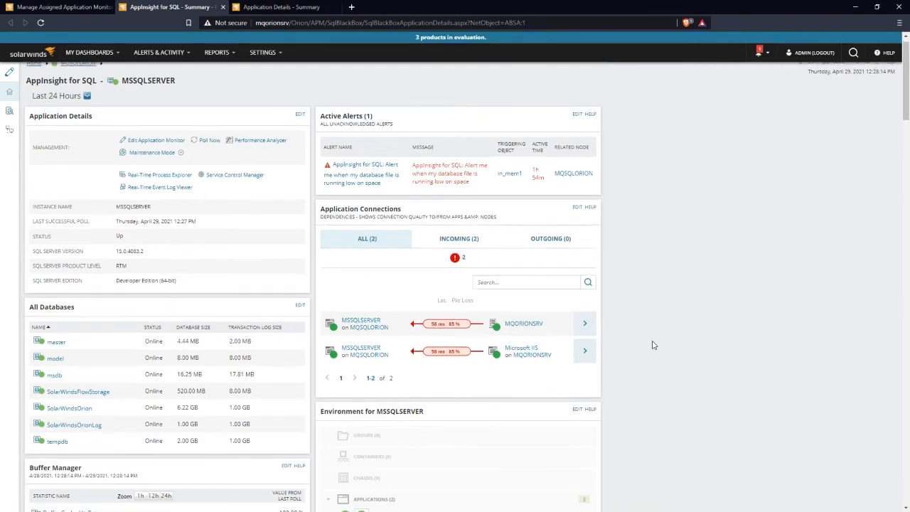
scroll(653, 345, down, 3)
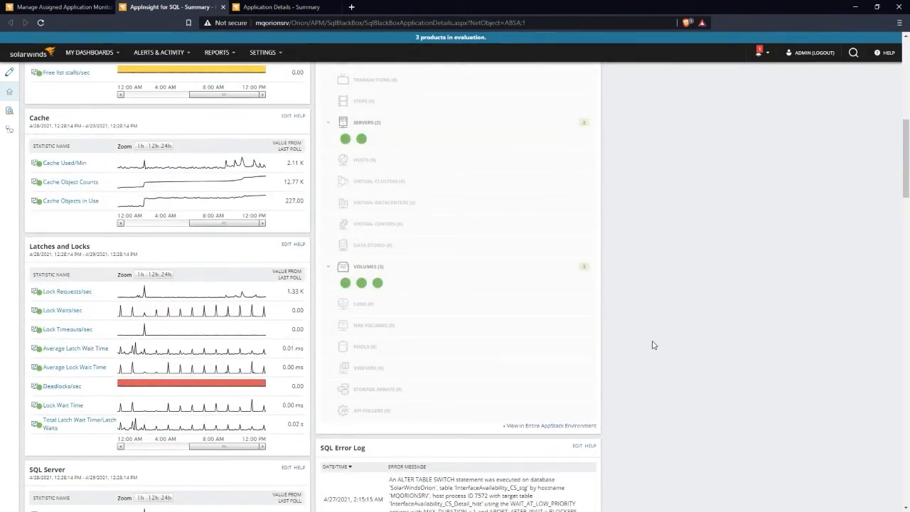
- Review the related applications, servers and volumes in the MSSQLSERVER environment, then its Application Connections
scroll(653, 345, up, 5)
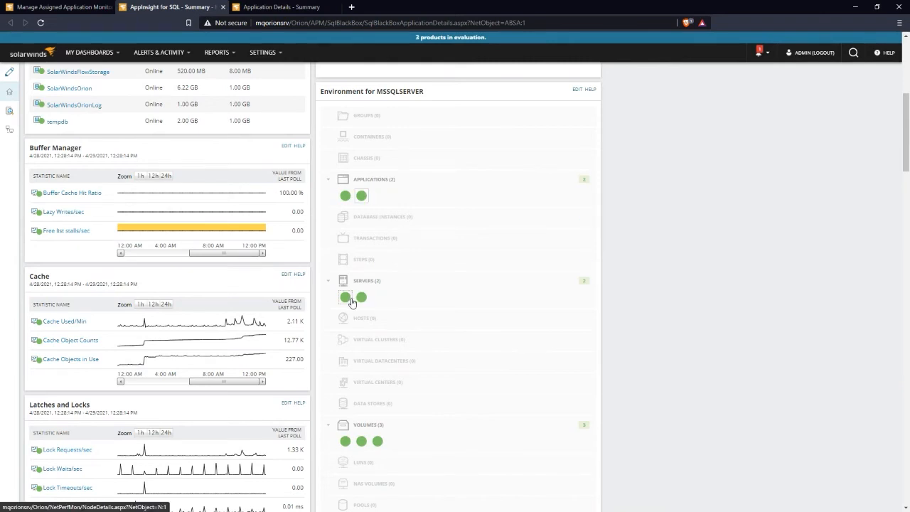
scroll(508, 357, down, 2)
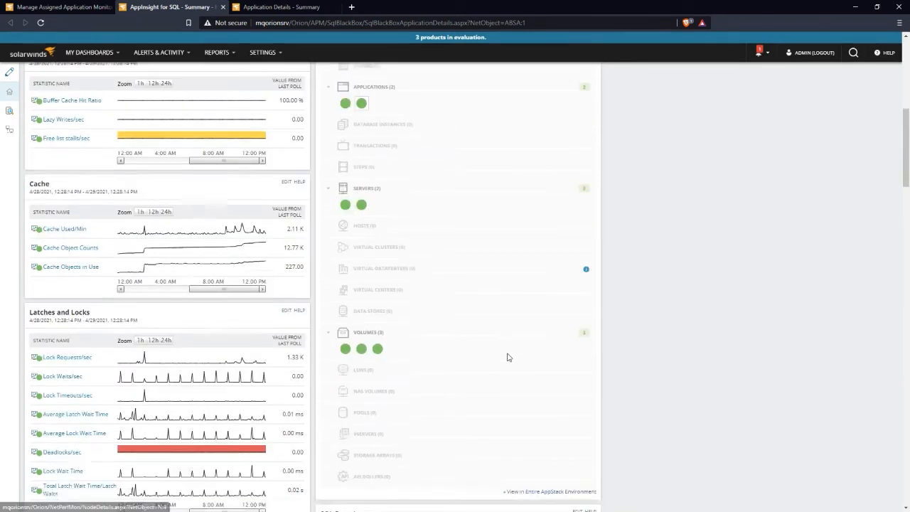
mouse_move(344, 353)
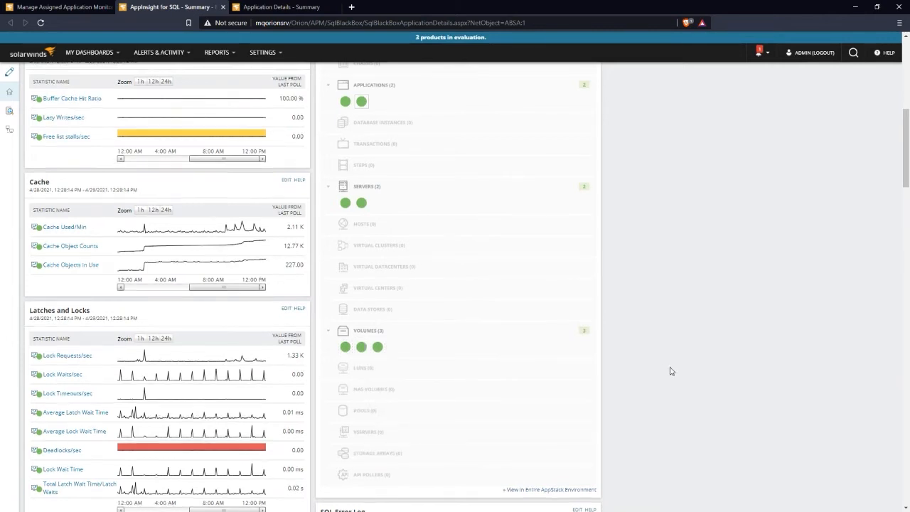
scroll(641, 351, up, 8)
scroll(642, 352, down, 2)
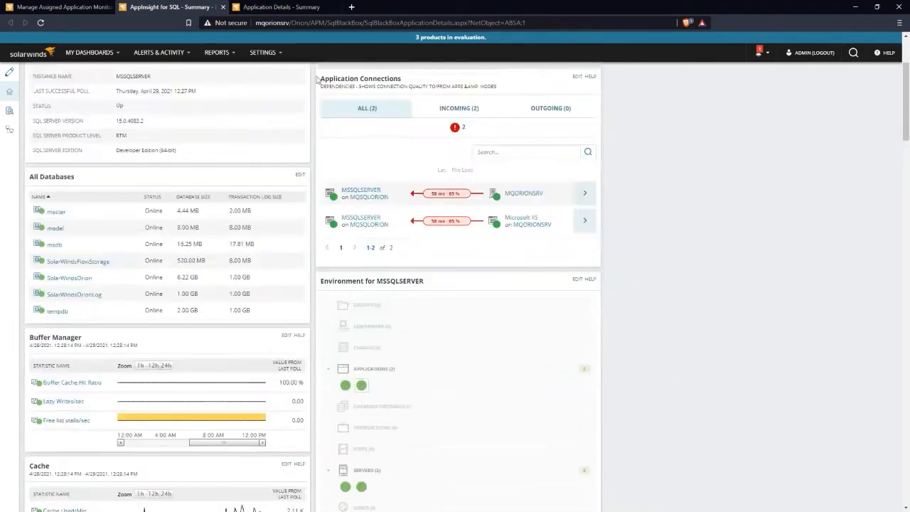
- Examine the MySQL 8.0 Metrics for Linux/Unix application details, including its AppStack containers and groups and the list of component monitors
click(282, 7)
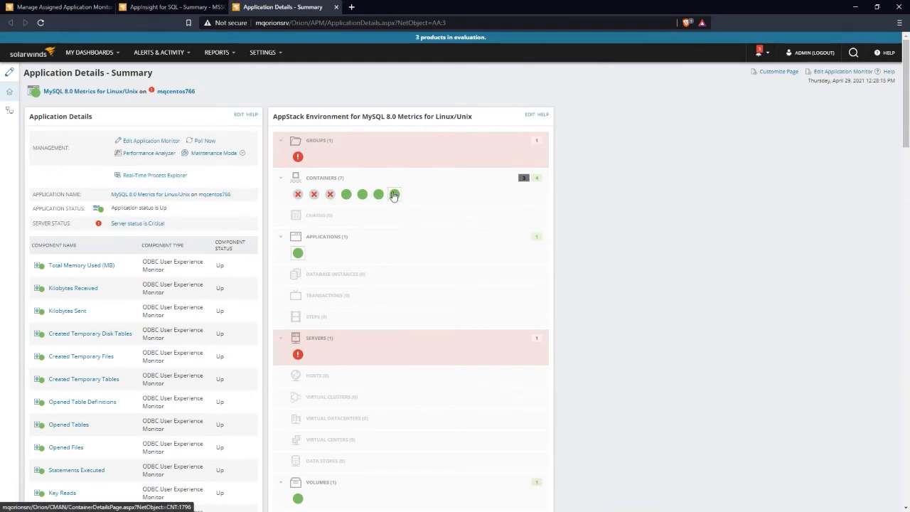
mouse_move(394, 195)
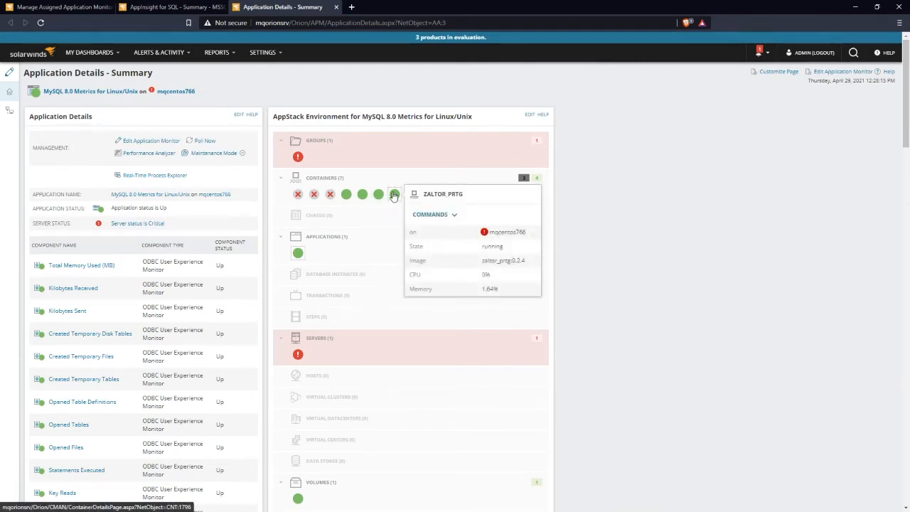
mouse_move(299, 159)
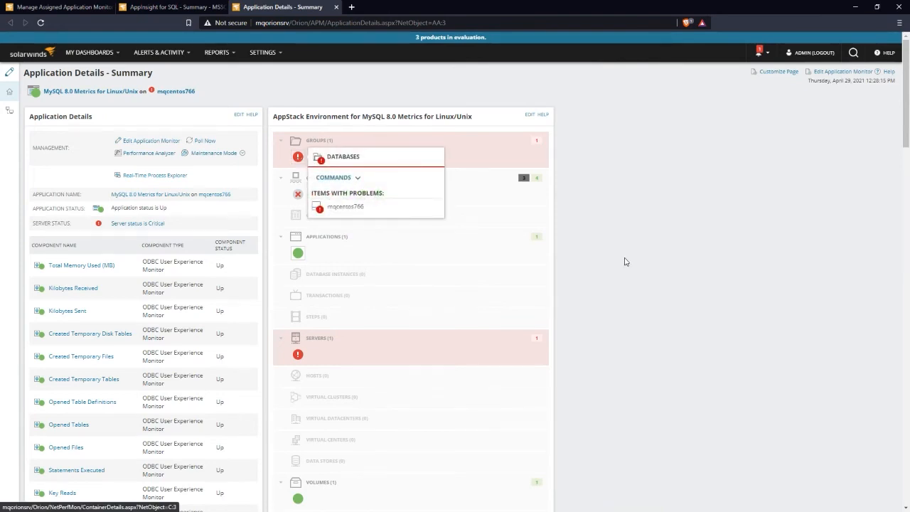
scroll(625, 261, down, 3)
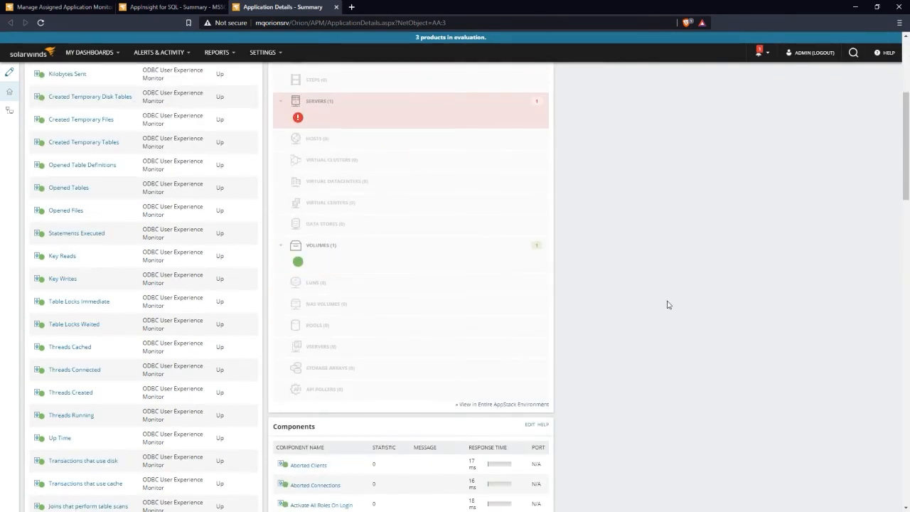
scroll(665, 305, down, 3)
scroll(666, 305, up, 5)
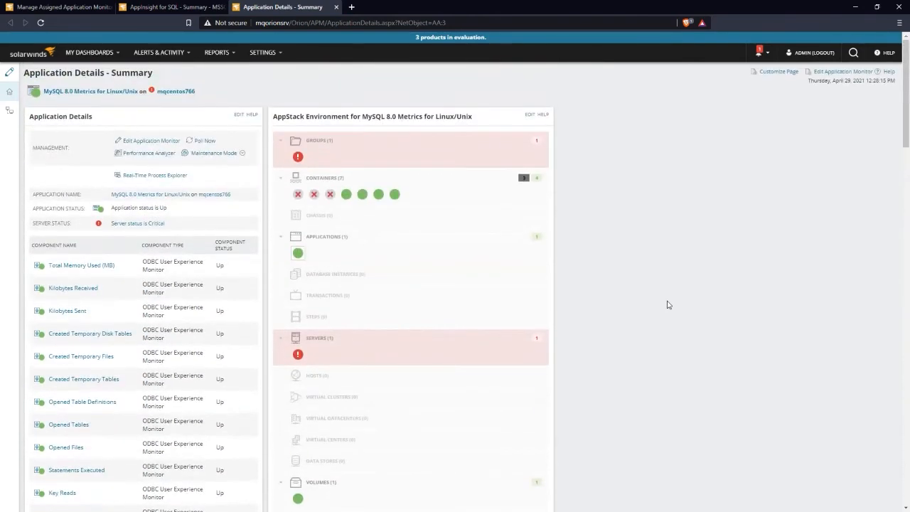
scroll(666, 305, down, 2)
scroll(666, 304, down, 5)
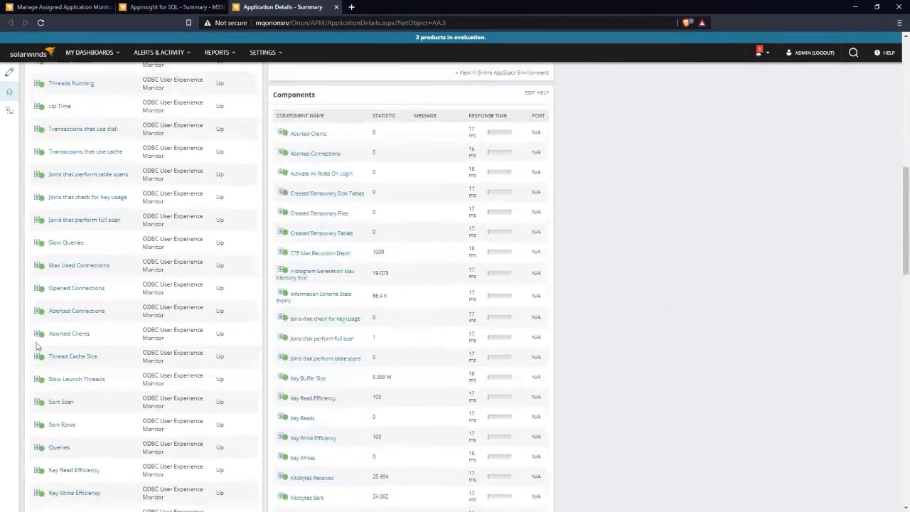
scroll(601, 248, up, 7)
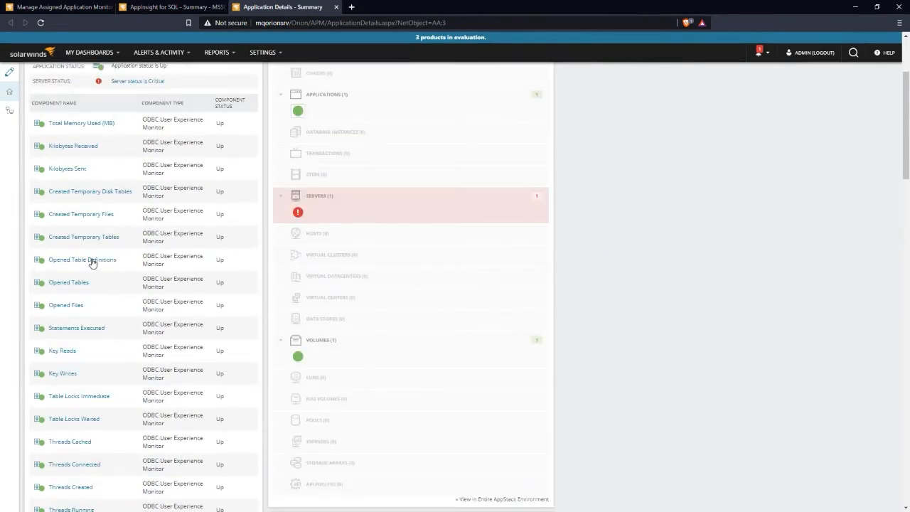
- Examine the Opened Tables component's statistics, response time, thresholds and availability, and return to the MySQL application details
mouse_move(97, 263)
click(74, 282)
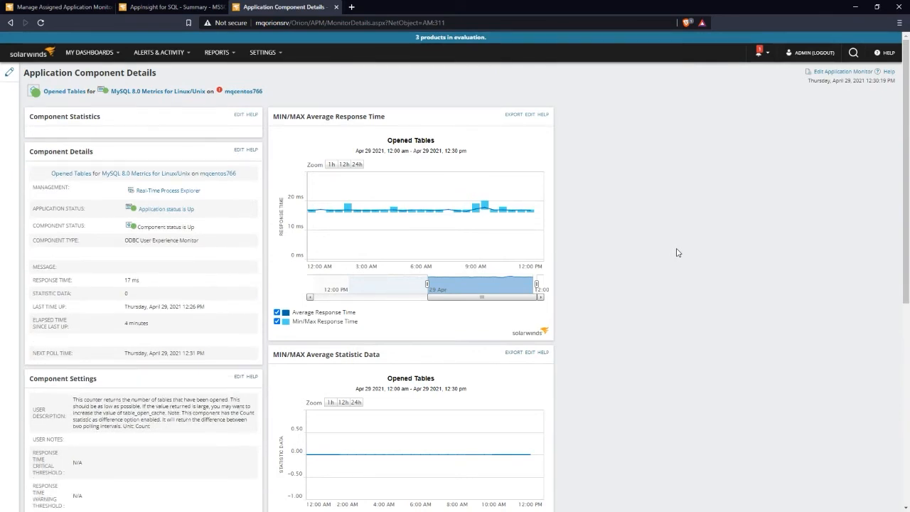
scroll(668, 253, down, 3)
scroll(623, 245, down, 2)
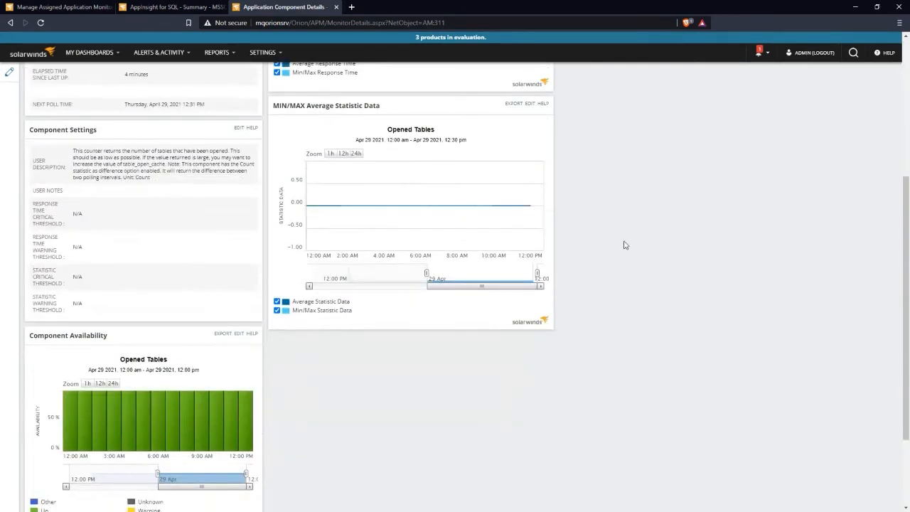
scroll(623, 245, up, 5)
scroll(623, 245, up, 1)
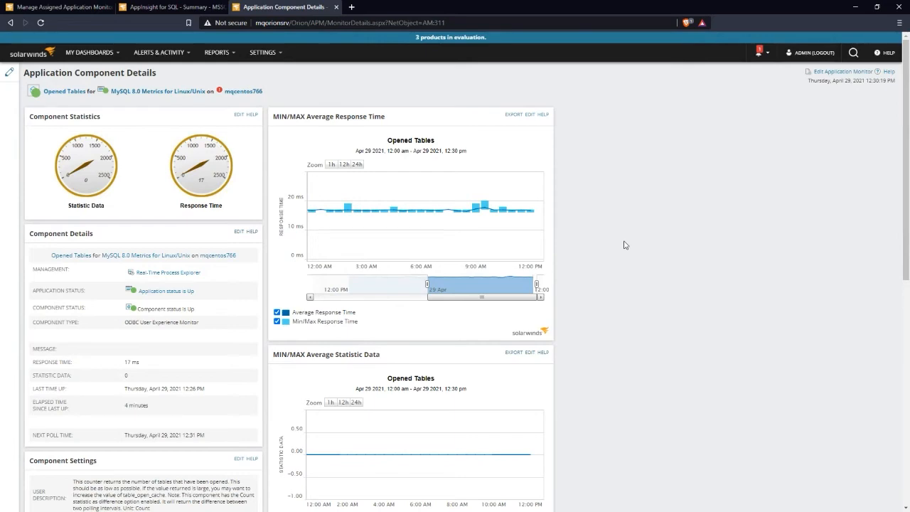
scroll(624, 245, down, 2)
scroll(624, 245, up, 2)
scroll(625, 245, down, 6)
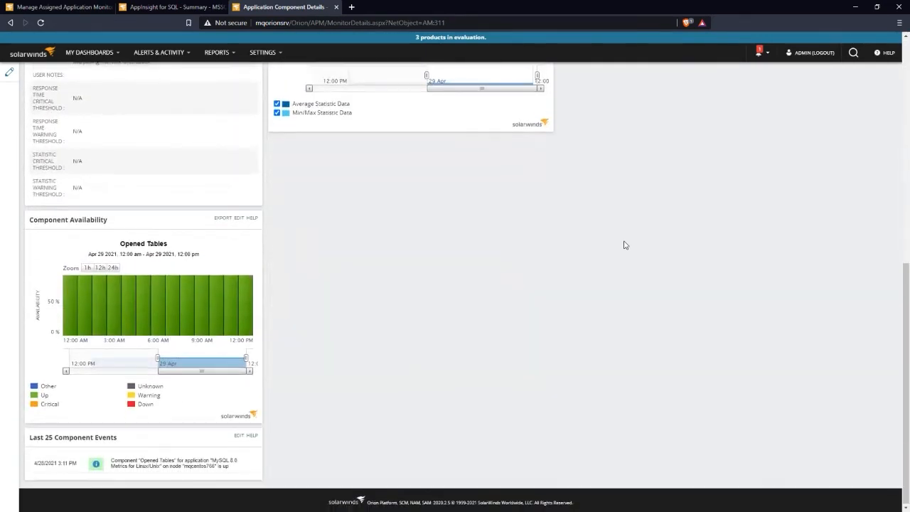
scroll(625, 245, up, 4)
scroll(625, 245, up, 3)
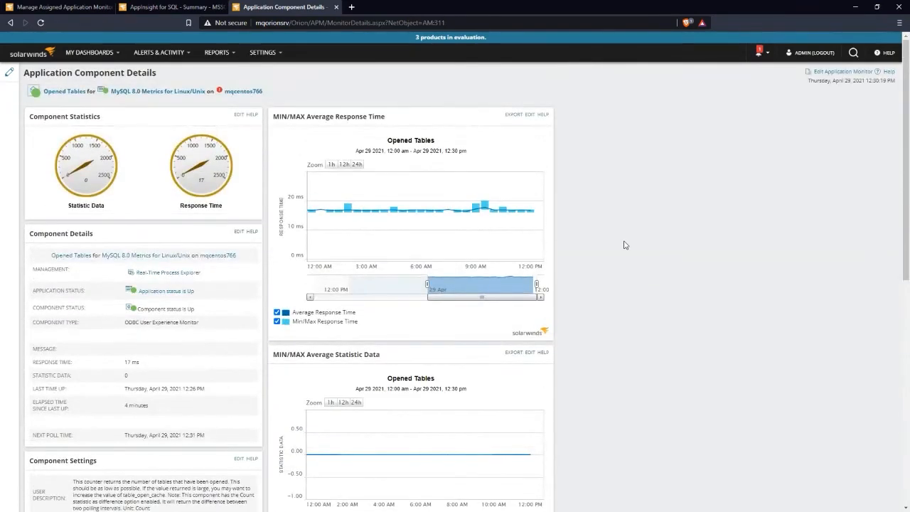
key(alt+Left)
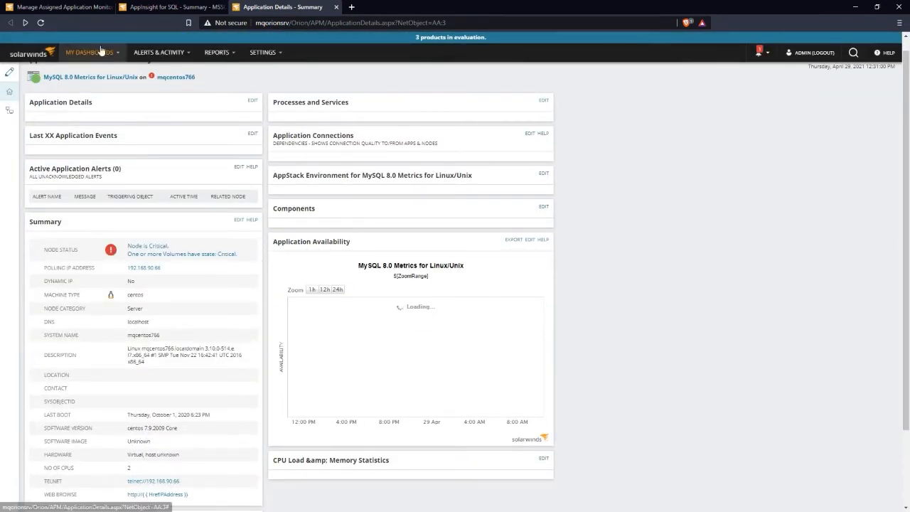
- Open the Redis Server 3.x application details from the assigned application monitors in a new browser tab
click(64, 7)
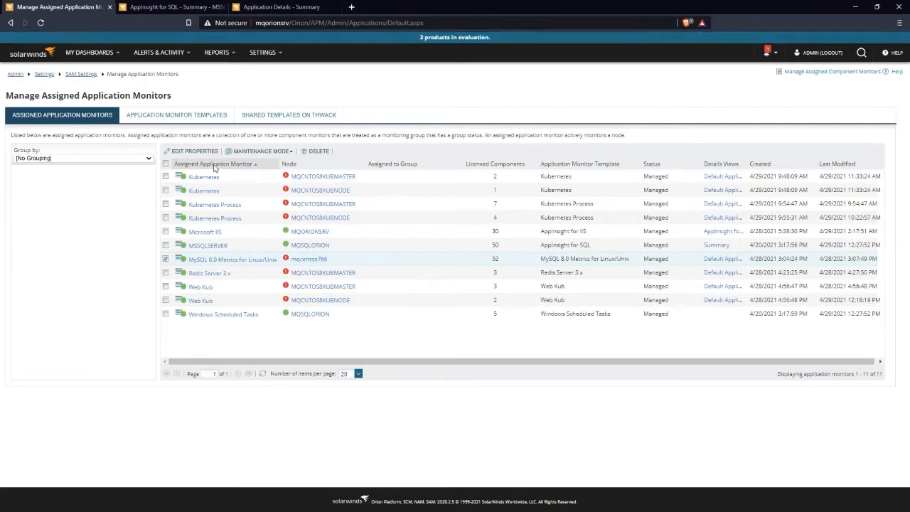
click(165, 259)
click(216, 275)
middle_click(217, 277)
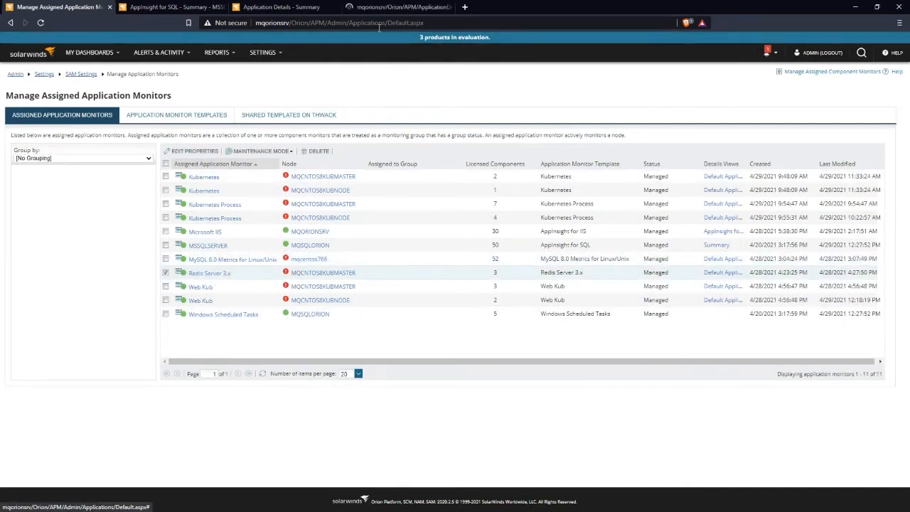
click(376, 11)
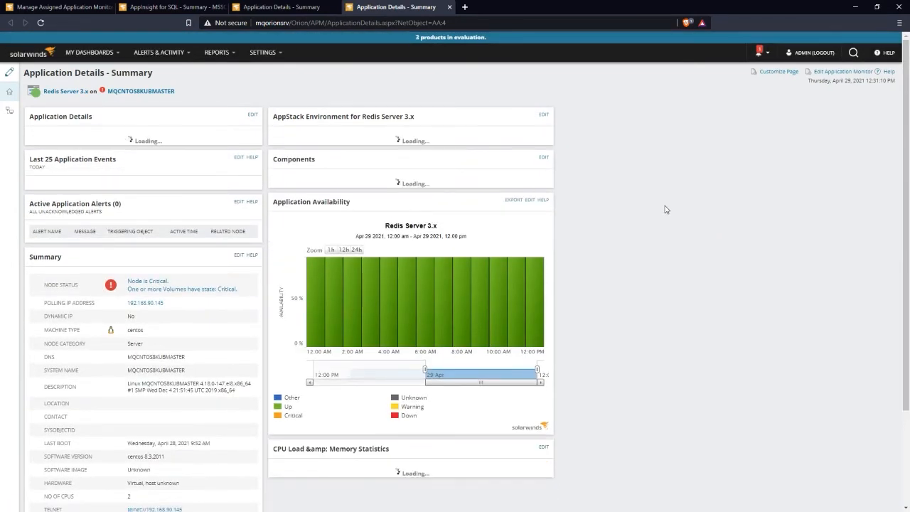
- Examine the Redis Server 3.x summary, including its AppStack containers, the MQCNTOS8KUBMASTER server and the System, Persistence and General component statistics
scroll(666, 209, down, 1)
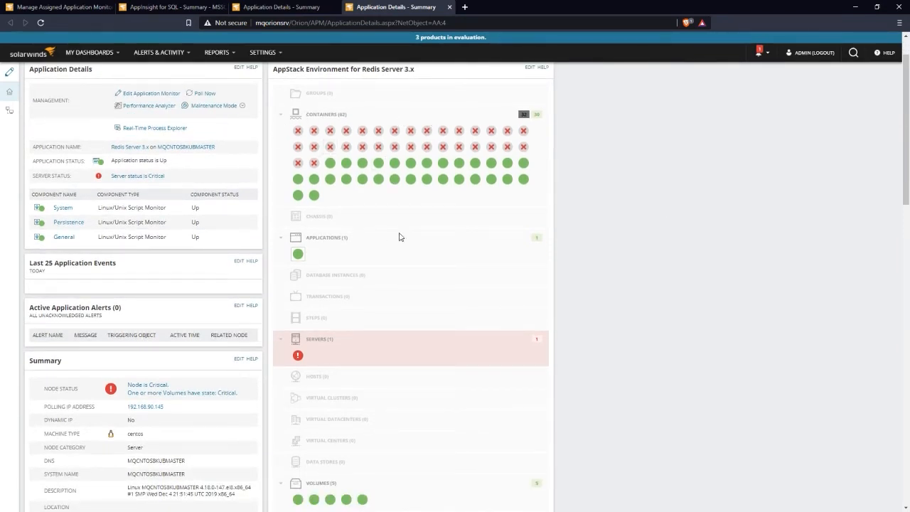
scroll(398, 237, down, 1)
scroll(402, 227, up, 2)
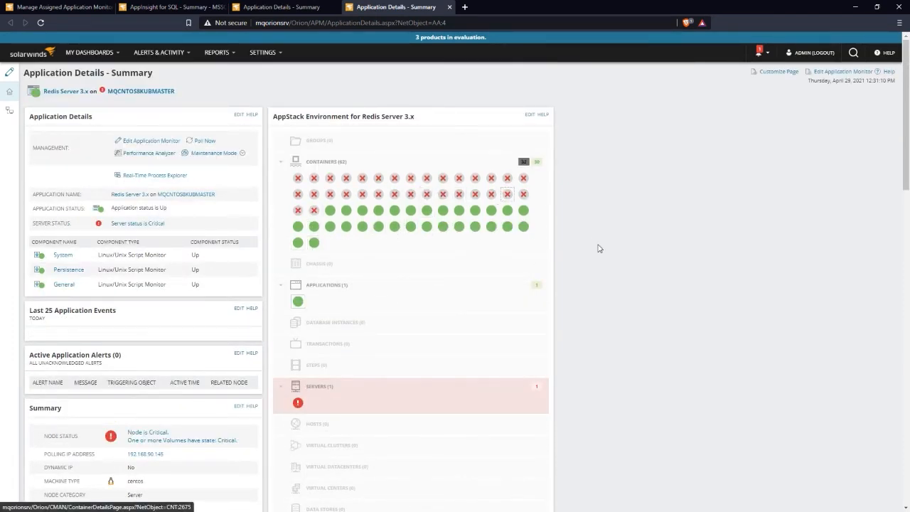
mouse_move(499, 193)
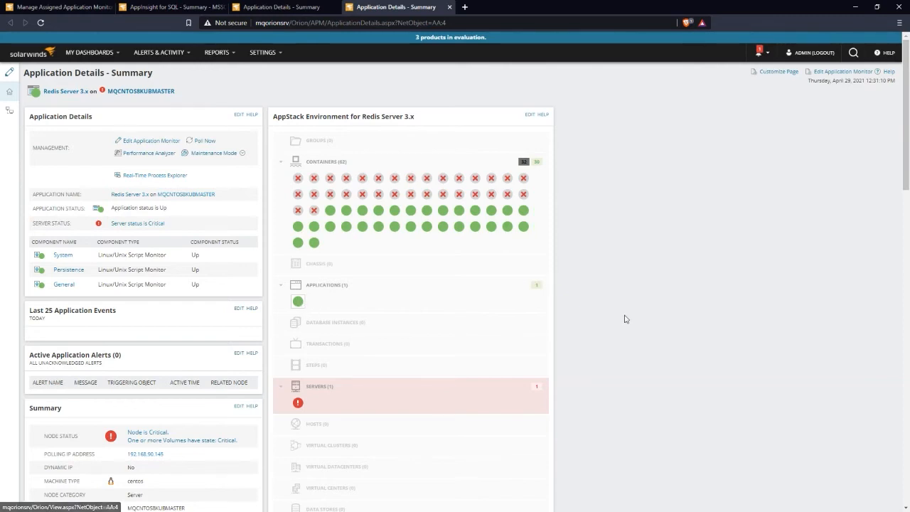
scroll(623, 316, down, 3)
mouse_move(299, 266)
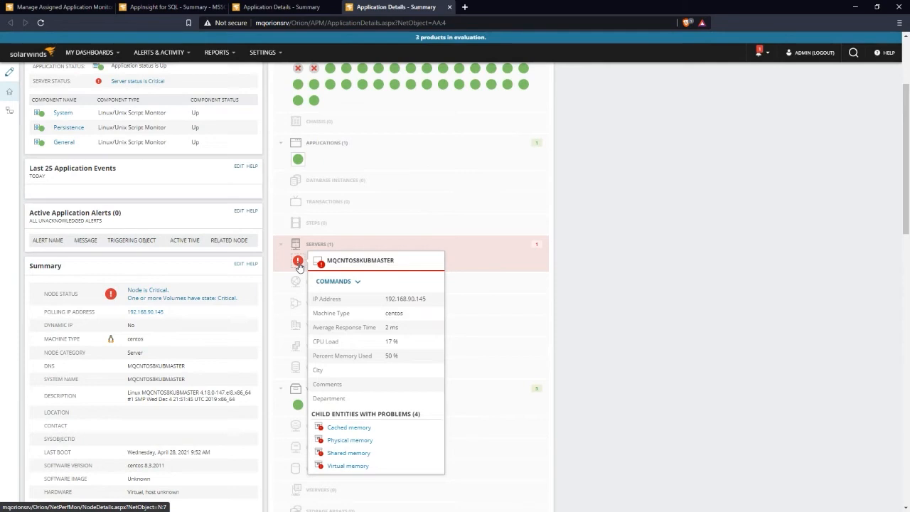
scroll(645, 278, down, 3)
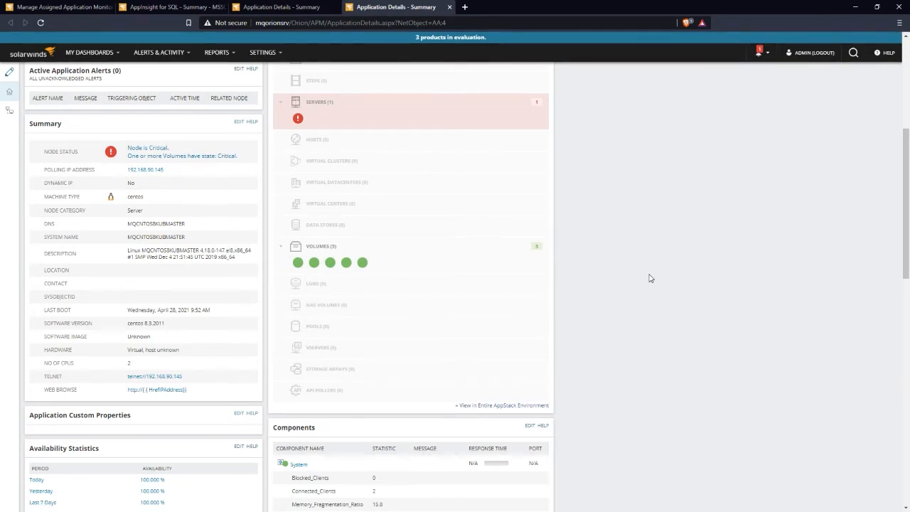
scroll(648, 278, down, 5)
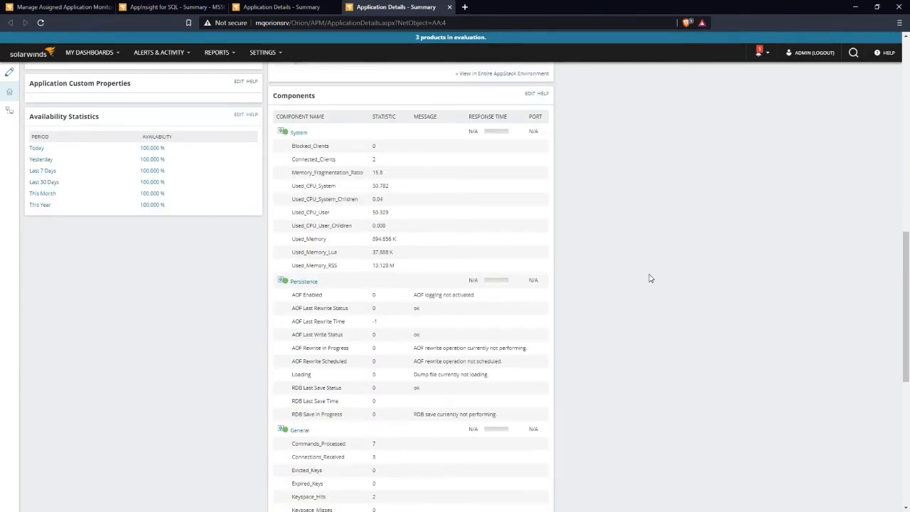
scroll(641, 269, up, 4)
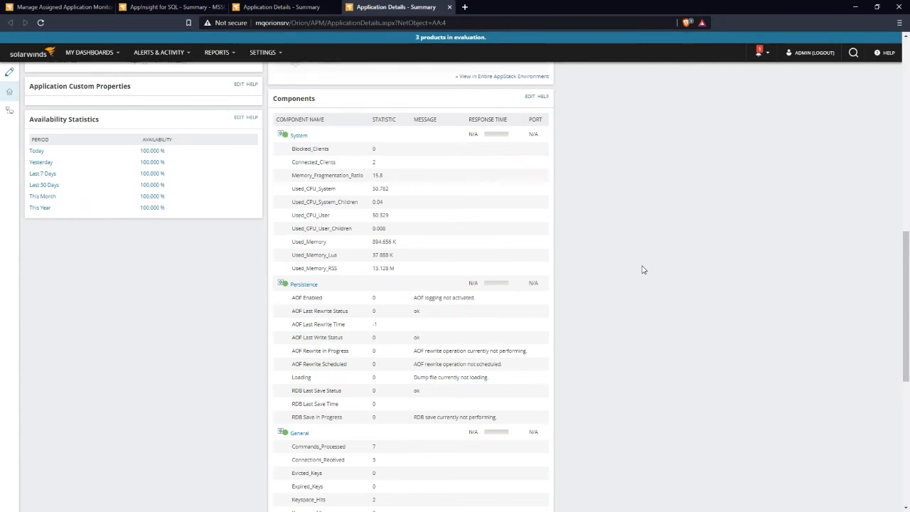
scroll(641, 269, up, 5)
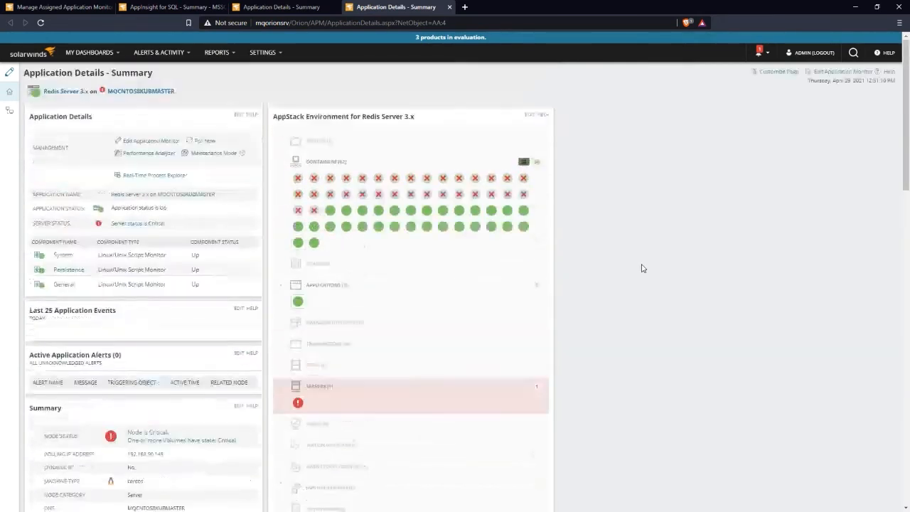
- Open the Redis Server 3.x application monitor for editing and review the System component's script settings, outputs and thresholds
click(149, 141)
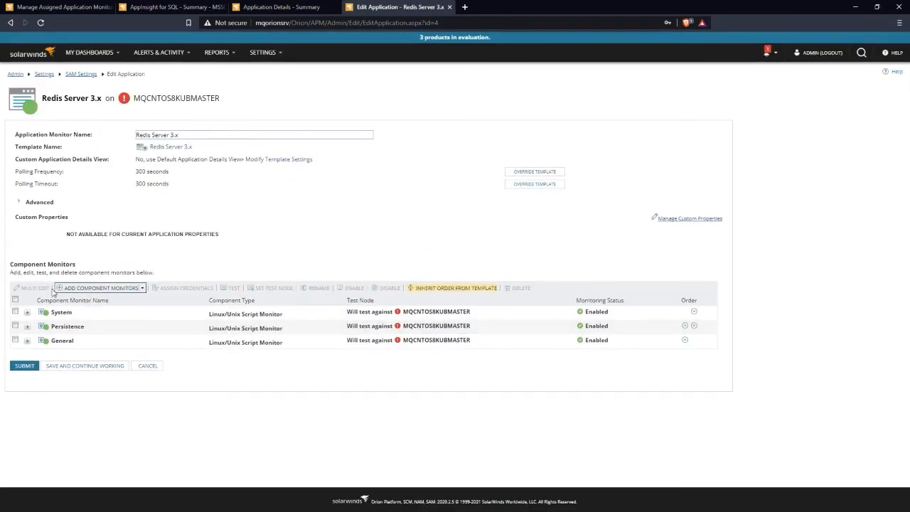
click(27, 314)
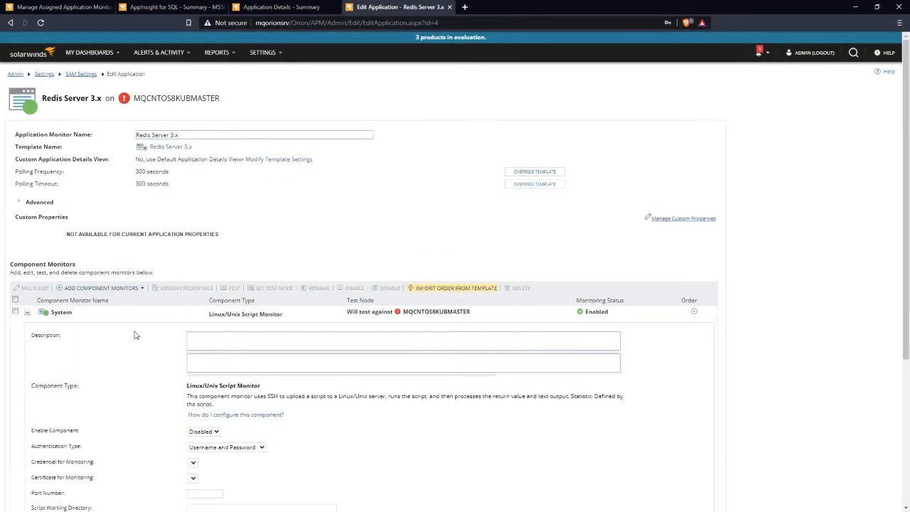
scroll(138, 334, down, 2)
scroll(142, 337, down, 2)
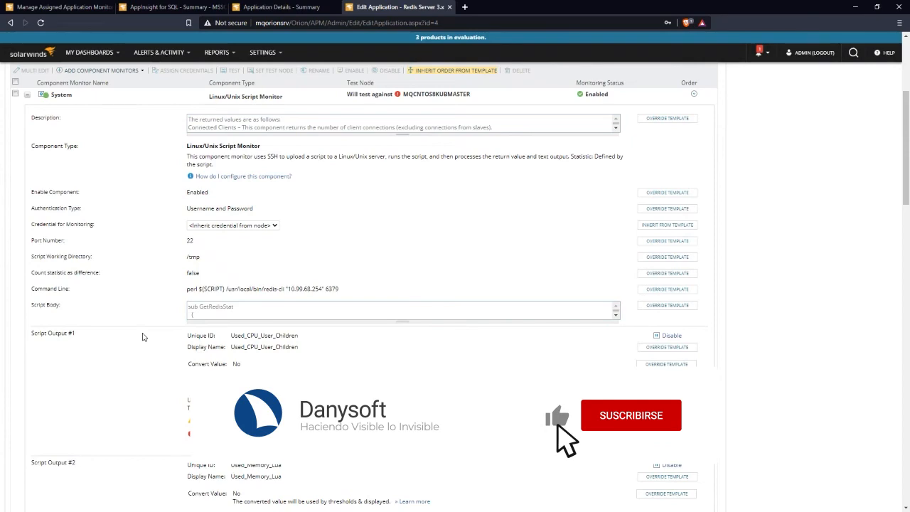
scroll(142, 335, down, 3)
scroll(118, 423, down, 3)
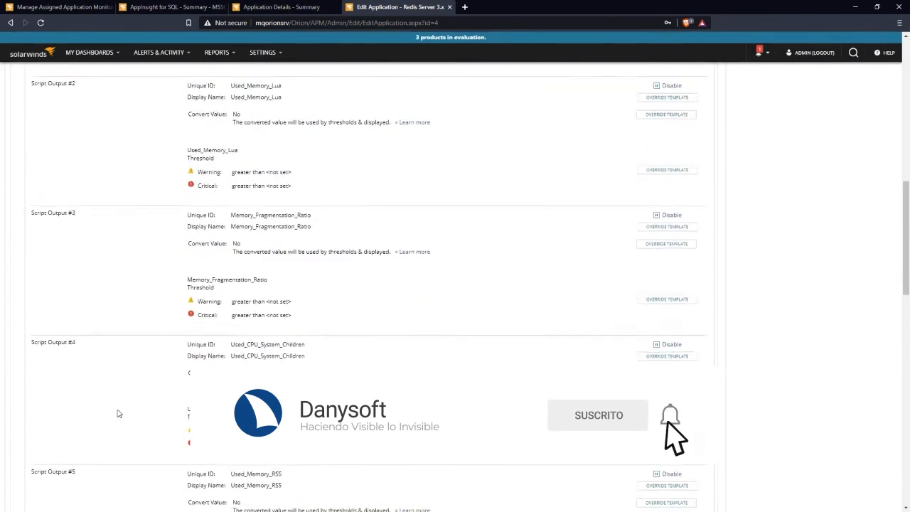
scroll(131, 427, down, 3)
scroll(140, 435, down, 6)
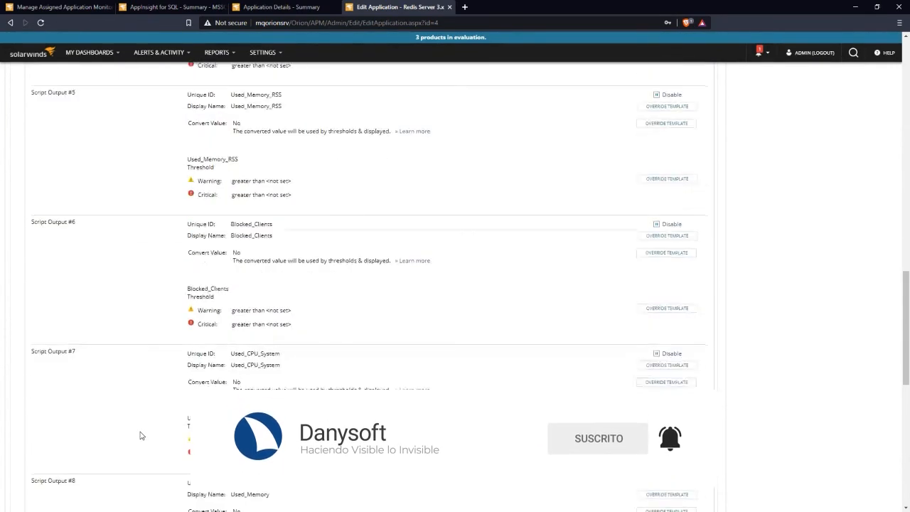
scroll(140, 435, down, 3)
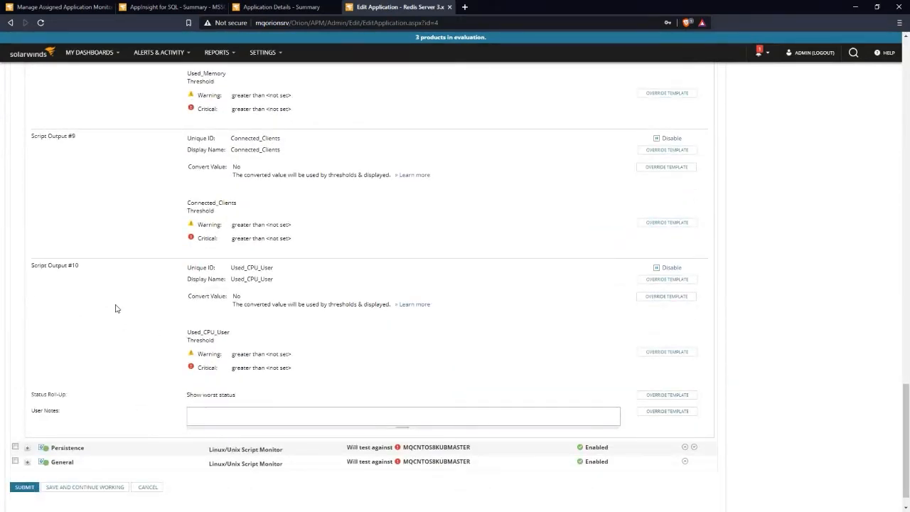
scroll(115, 308, up, 7)
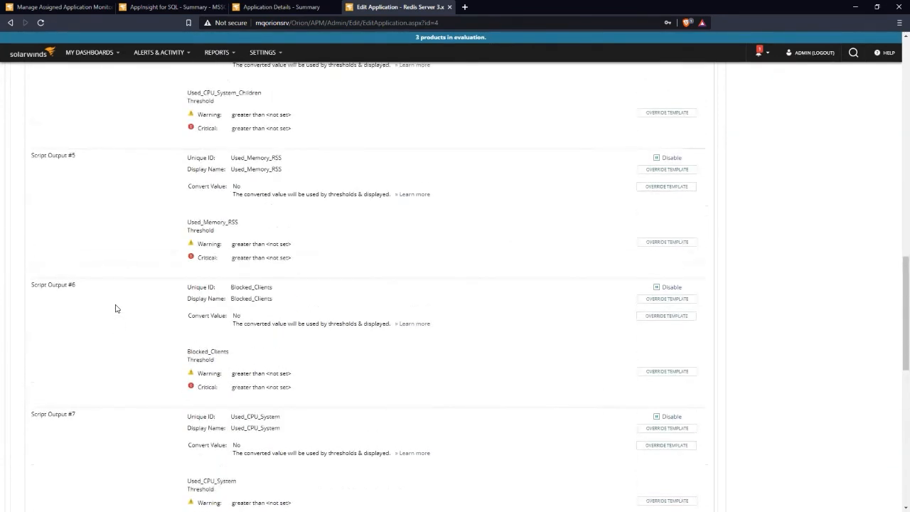
- Review the System component's remaining script outputs and its settings, then collapse the component in the Redis Server 3.x monitor
scroll(116, 308, up, 3)
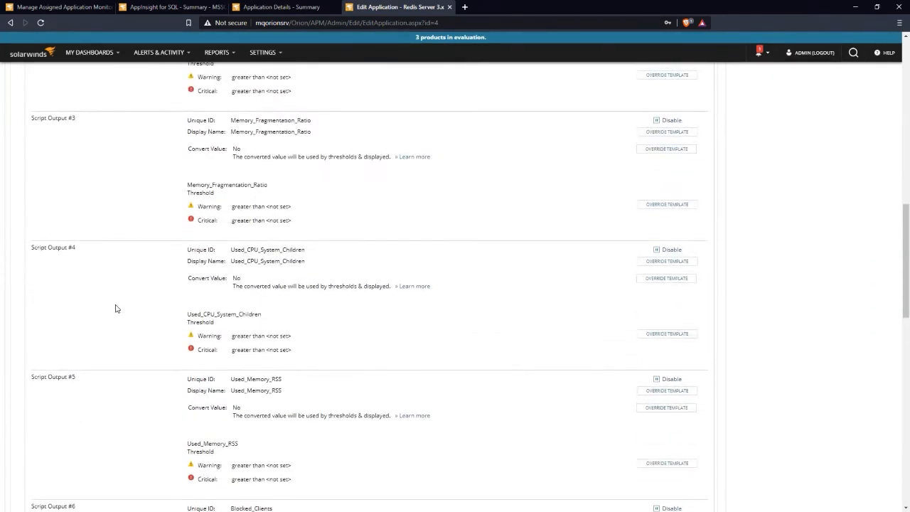
scroll(116, 307, up, 5)
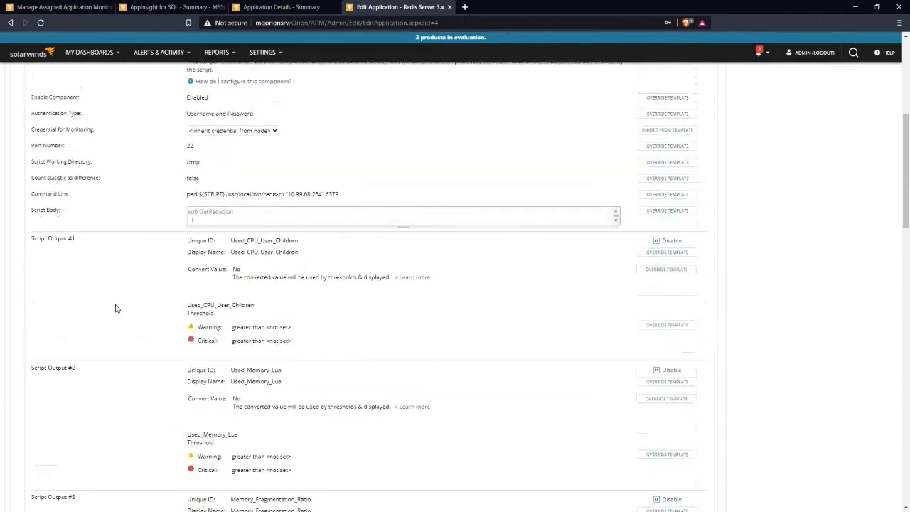
scroll(778, 304, up, 2)
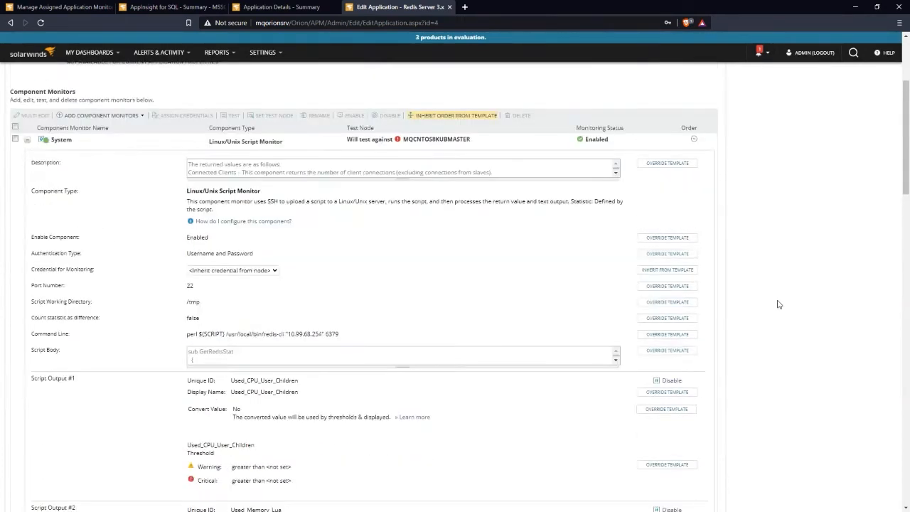
scroll(777, 305, up, 1)
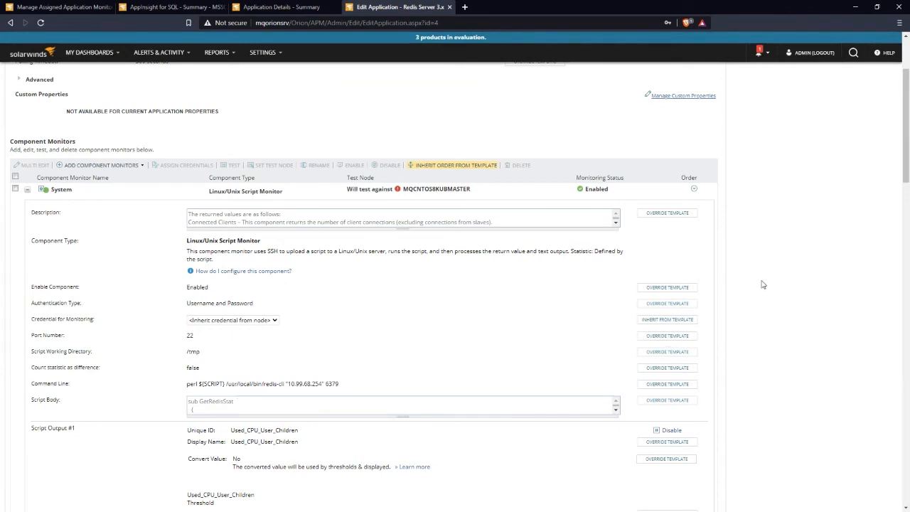
scroll(763, 284, down, 3)
scroll(764, 284, up, 3)
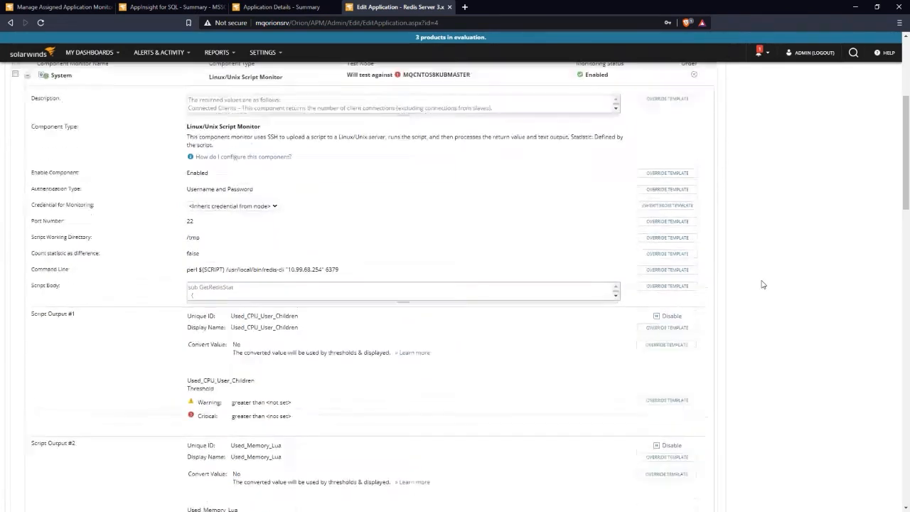
click(28, 190)
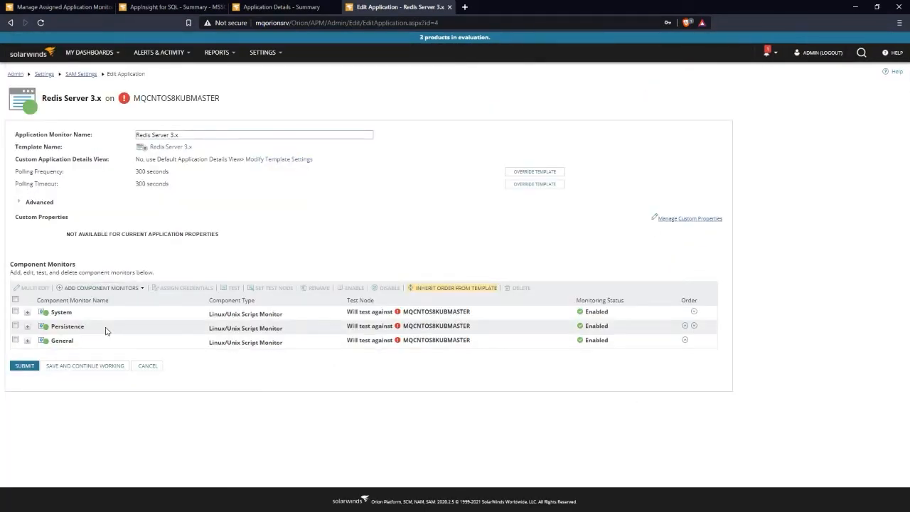
- Review the Persistence component's script settings, outputs and thresholds, and cancel editing the Redis Server 3.x monitor
click(27, 327)
scroll(128, 341, down, 3)
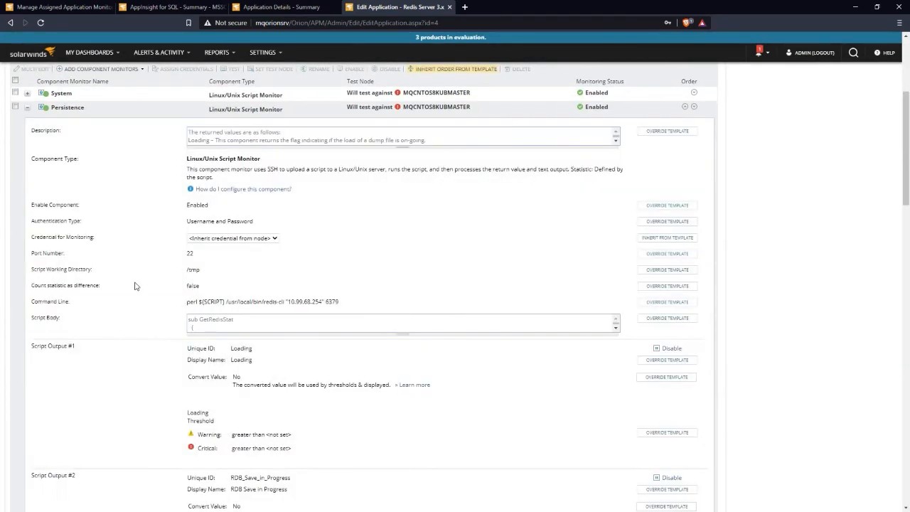
scroll(134, 274, down, 3)
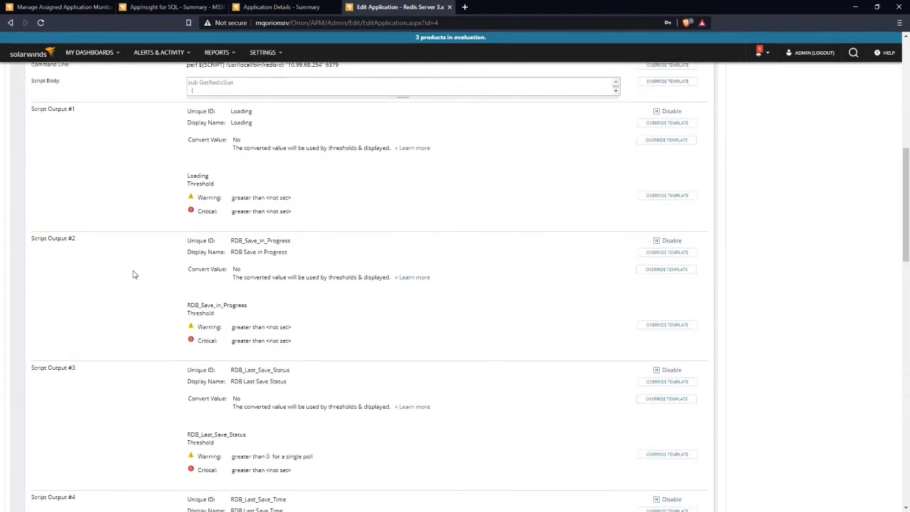
scroll(134, 274, down, 4)
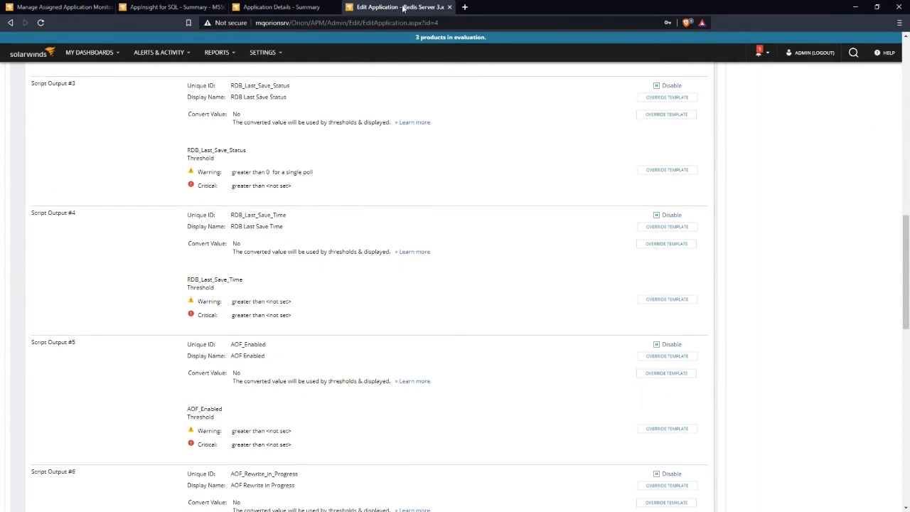
scroll(451, 331, down, 5)
scroll(451, 331, down, 5)
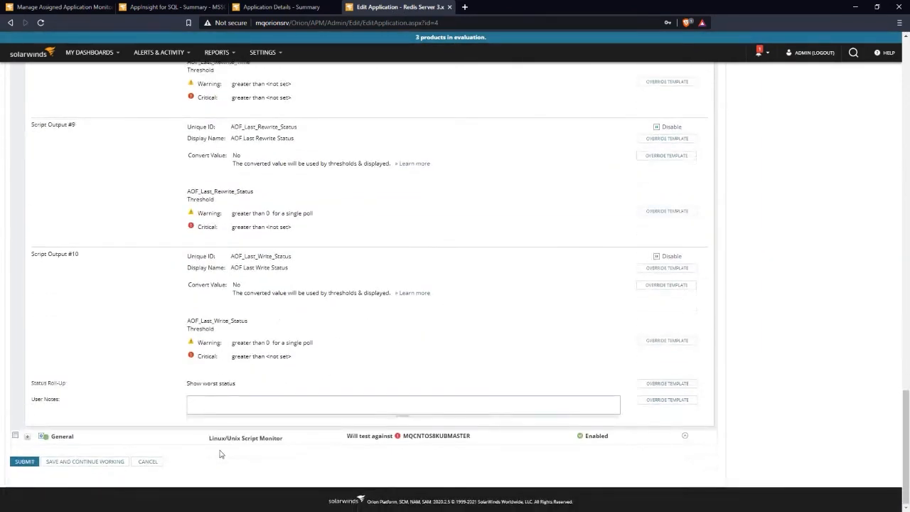
click(148, 461)
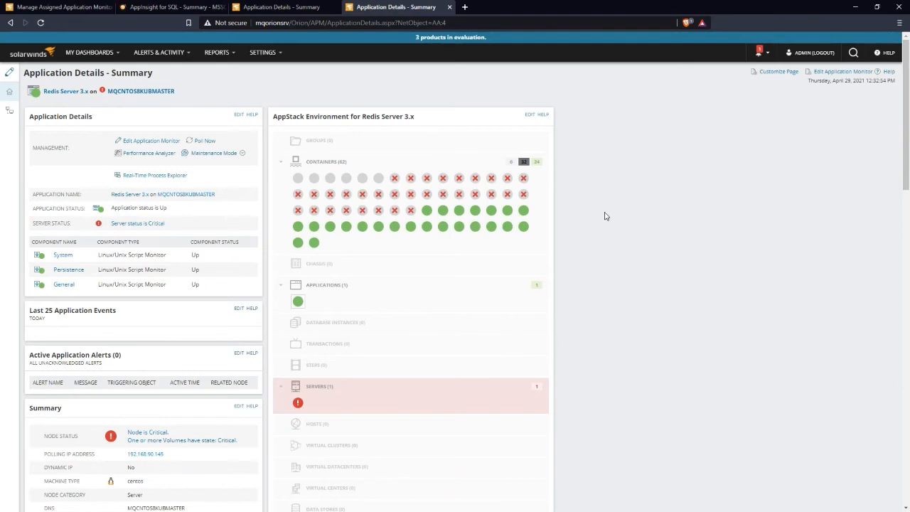
- Look over the Redis Server 3.x summary and close the Redis, MySQL and AppInsight for SQL browser tabs
scroll(657, 255, down, 3)
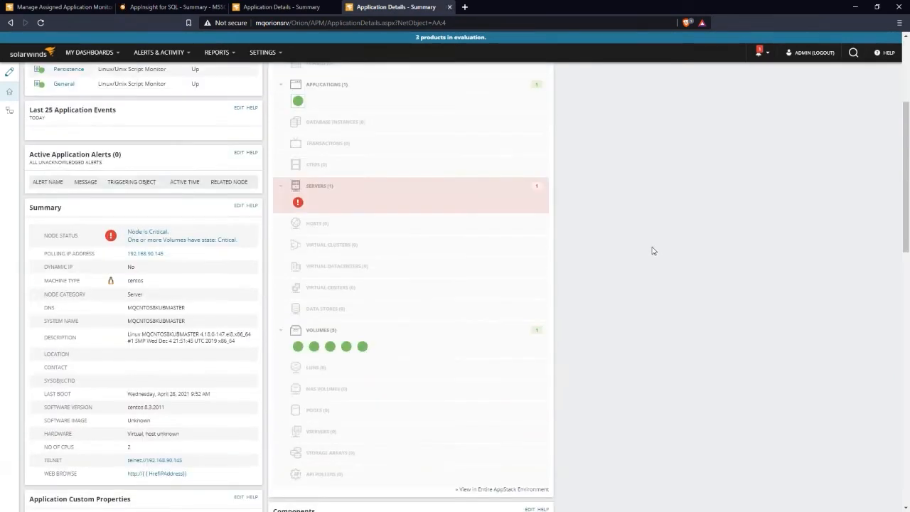
scroll(491, 89, up, 2)
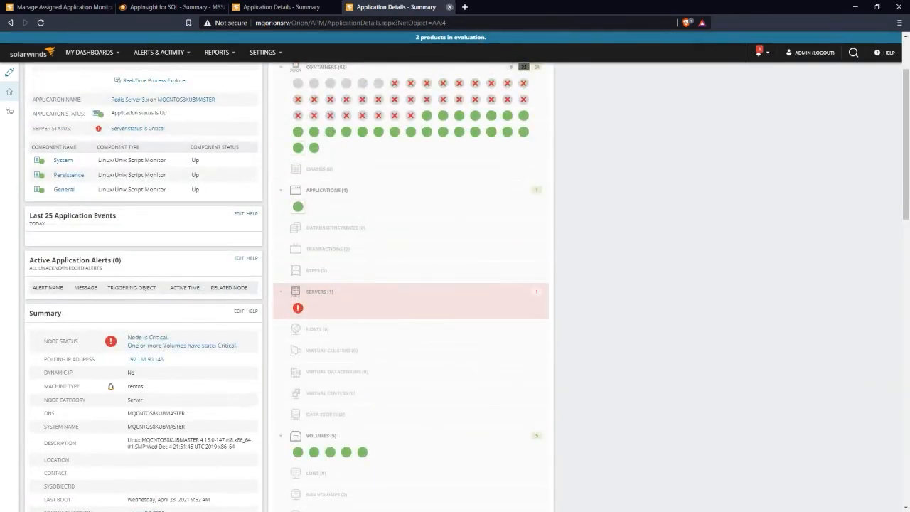
click(449, 7)
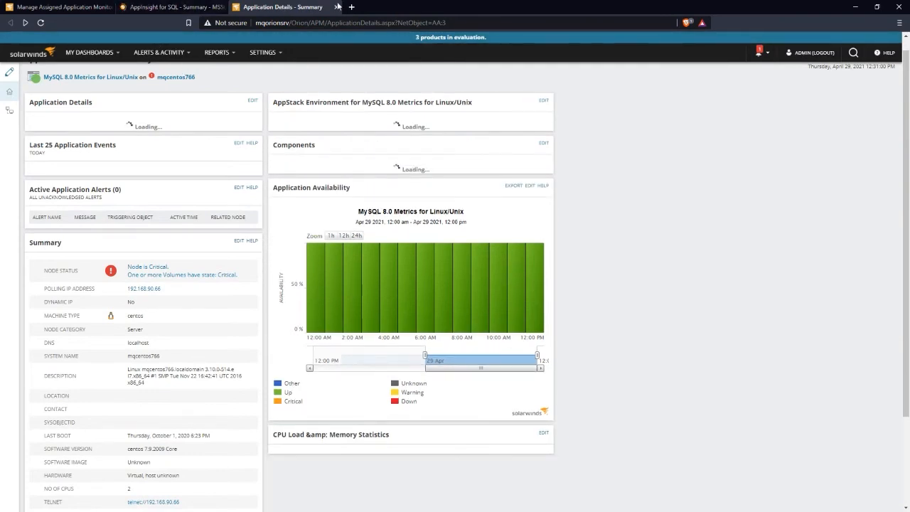
click(336, 7)
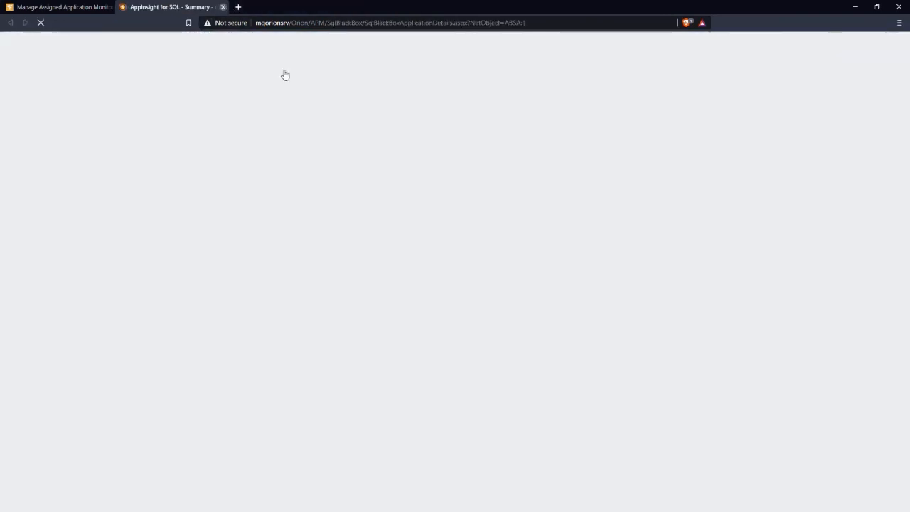
key(ctrl+w)
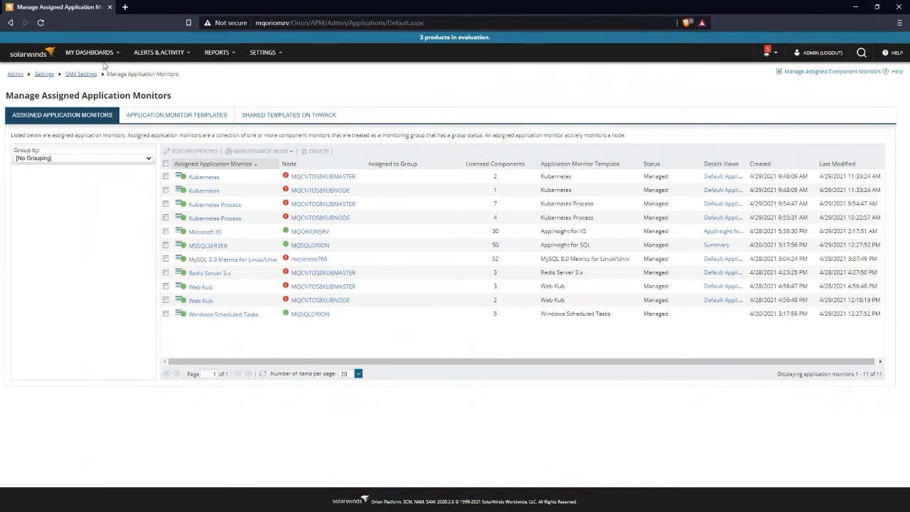
- Open the Groups Summary dashboard, expand the DataBases group and open its group details
mouse_move(100, 61)
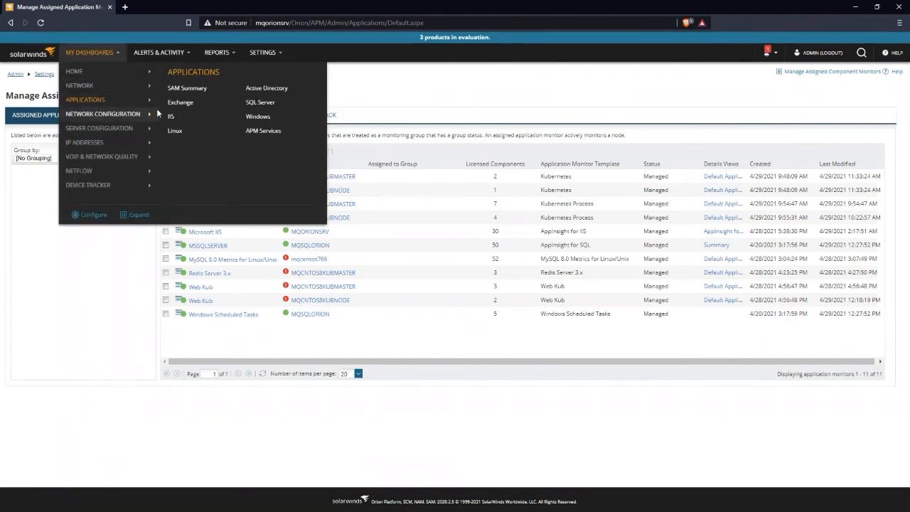
click(255, 87)
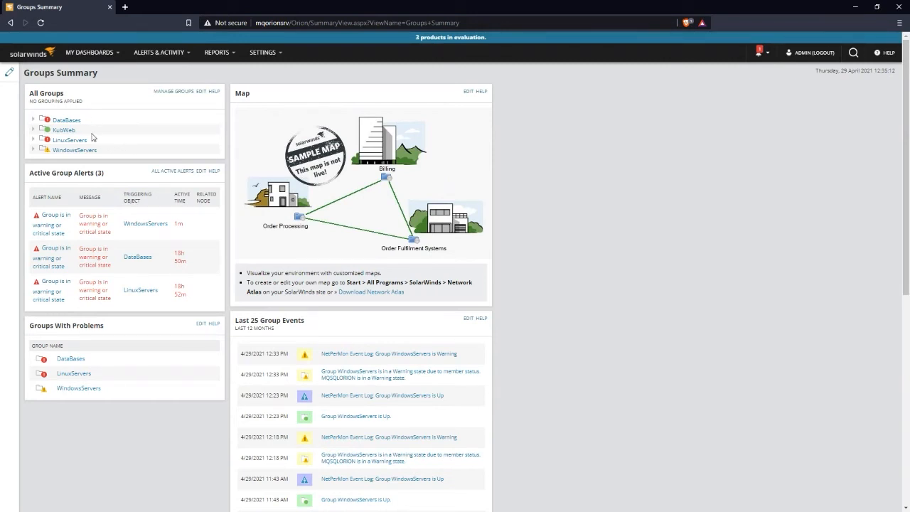
click(33, 120)
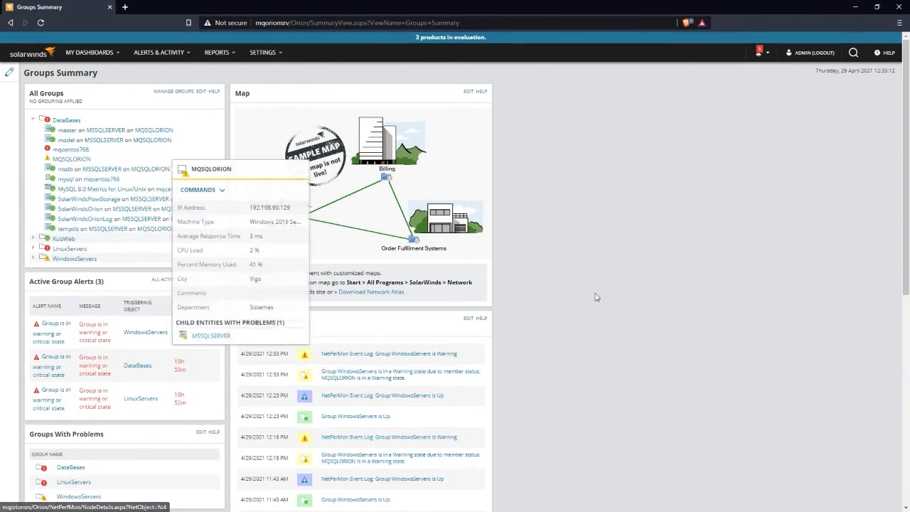
click(118, 138)
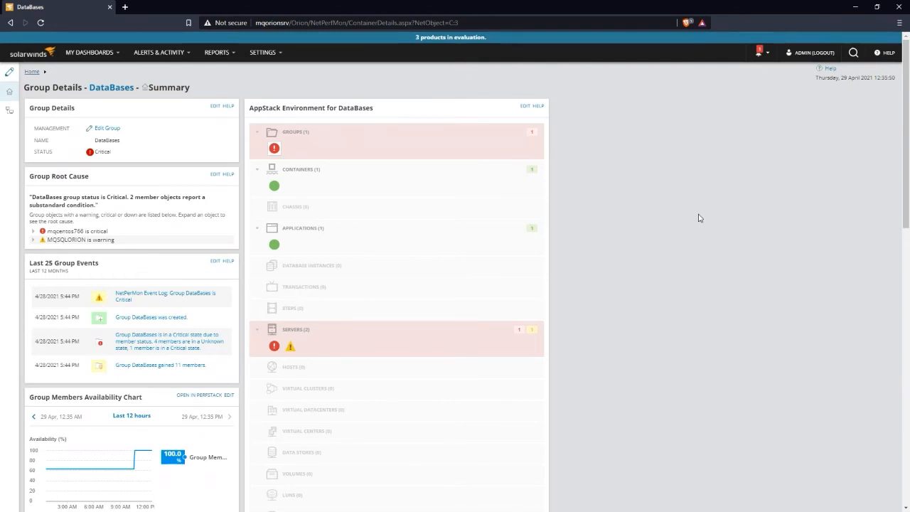
- Examine the DataBases group's root cause, AppStack environment and the object types of its members
scroll(698, 217, down, 3)
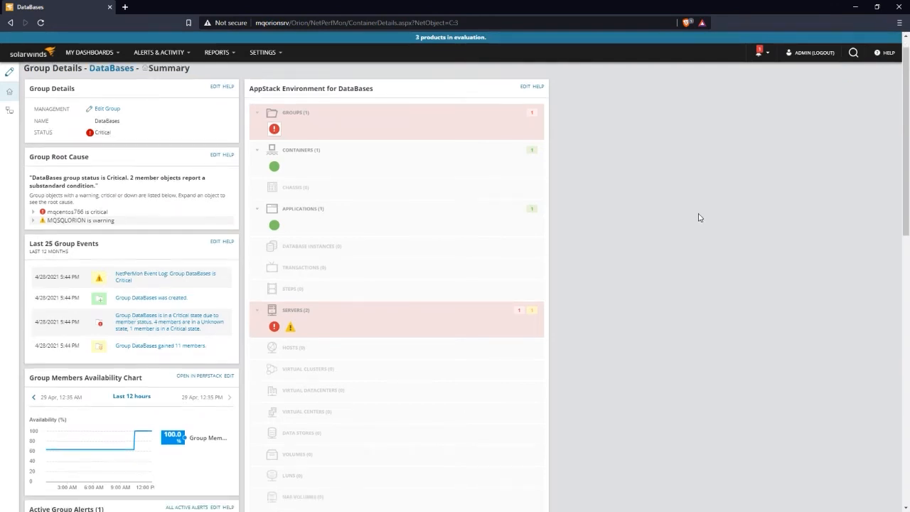
scroll(698, 218, up, 3)
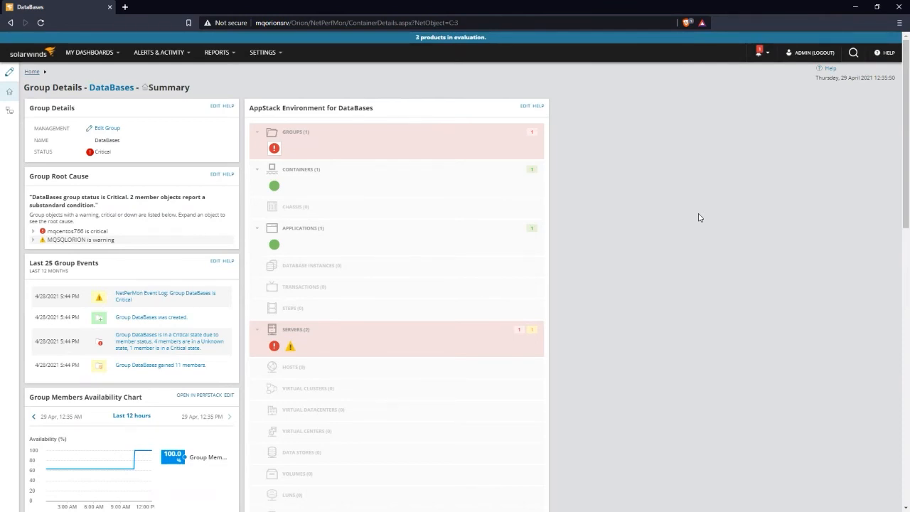
scroll(698, 218, down, 3)
scroll(698, 218, down, 5)
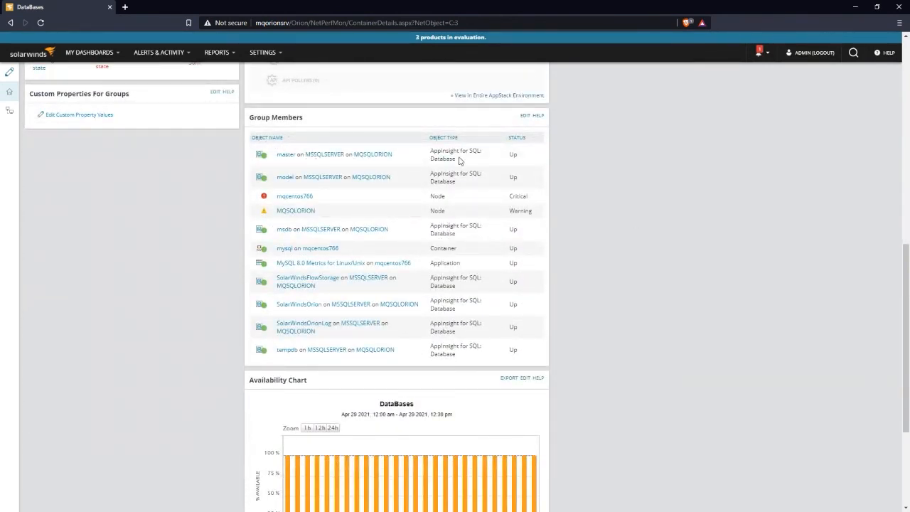
triple_click(447, 140)
drag(430, 152, 471, 169)
drag(428, 197, 452, 198)
drag(430, 248, 462, 264)
click(460, 290)
scroll(613, 316, up, 7)
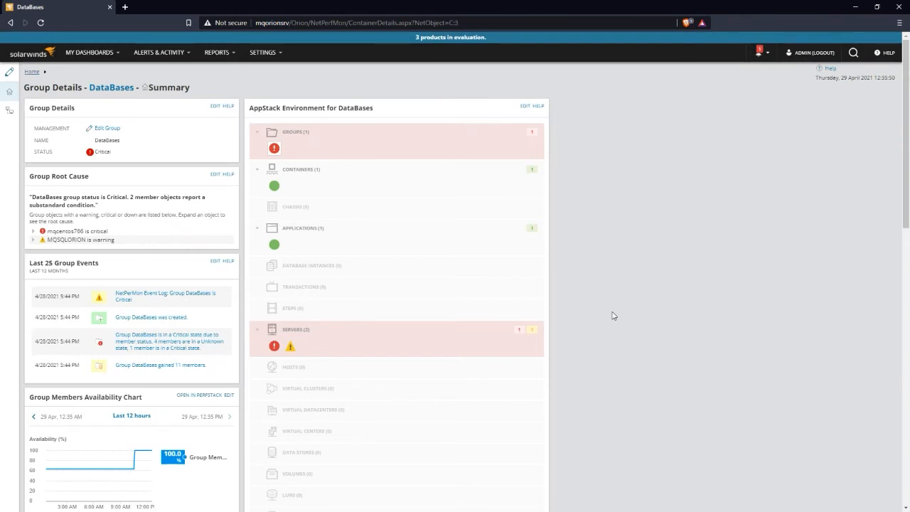
- Return to the Groups Summary and expand the KubWeb, LinuxServers and WindowsServers groups to view their members
key(alt+Left)
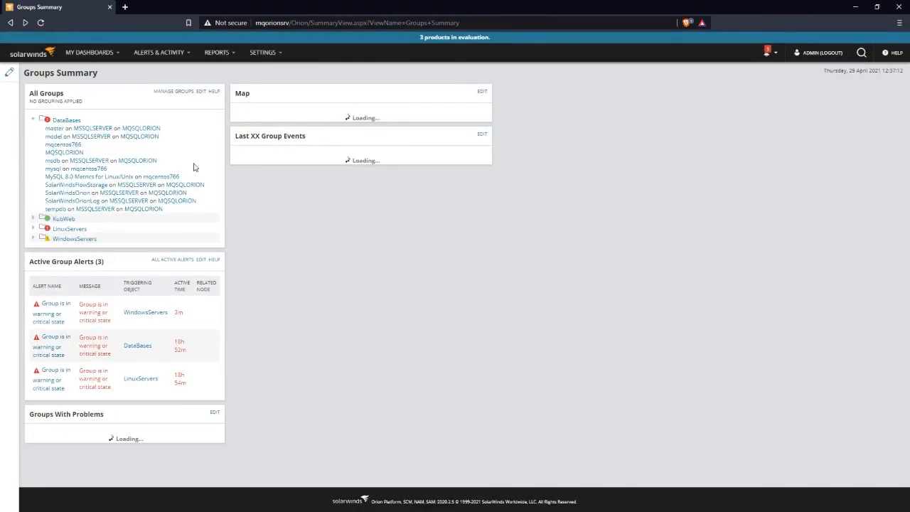
click(33, 238)
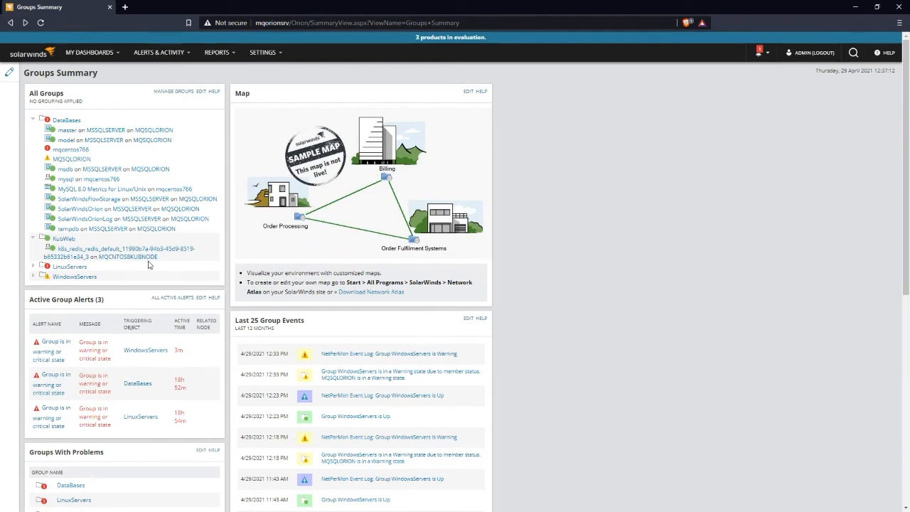
click(34, 266)
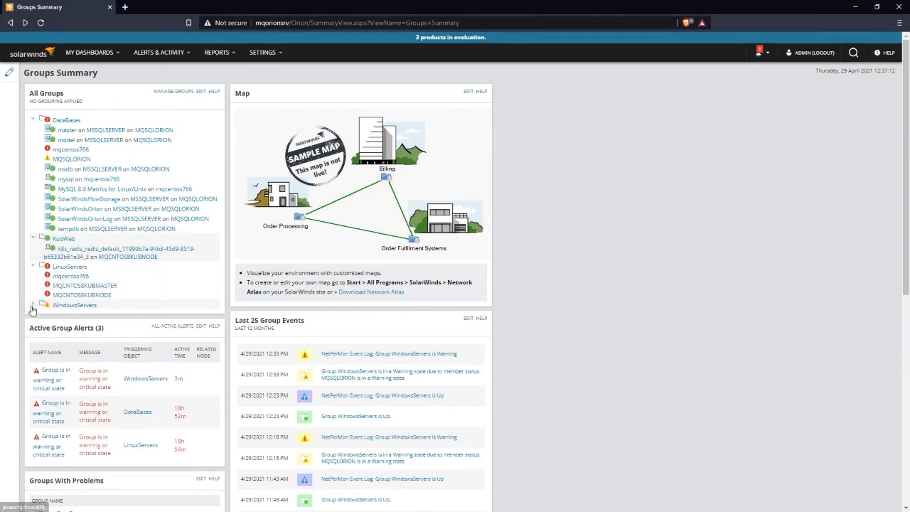
click(33, 305)
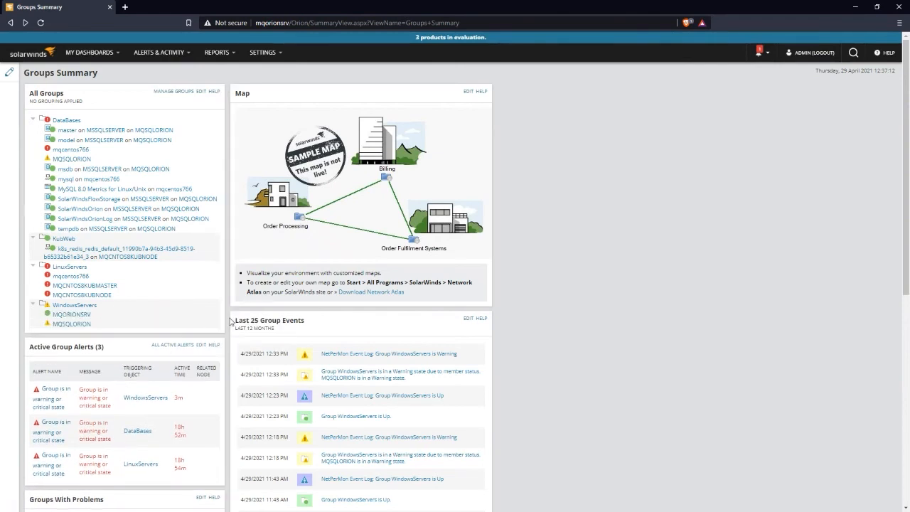
- Open the KubWeb group for editing, expand its contained dynamic query and open the add and remove objects page
click(62, 241)
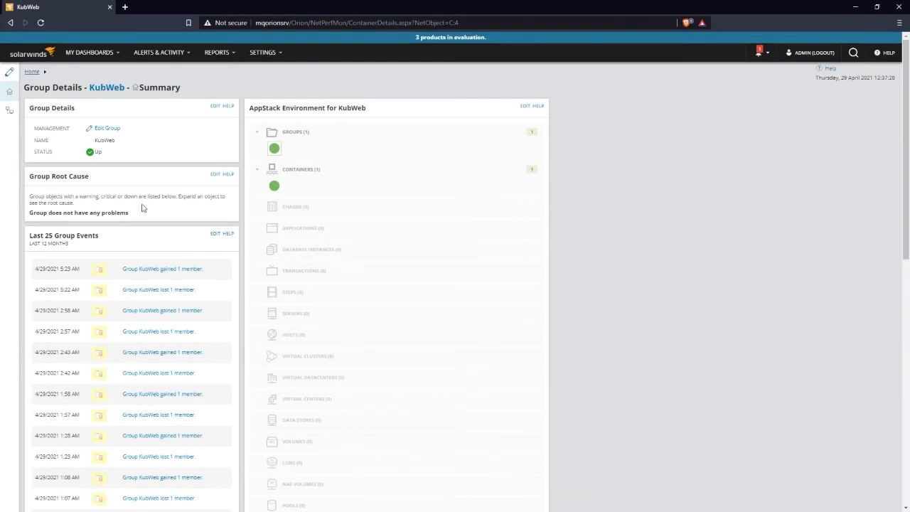
click(112, 128)
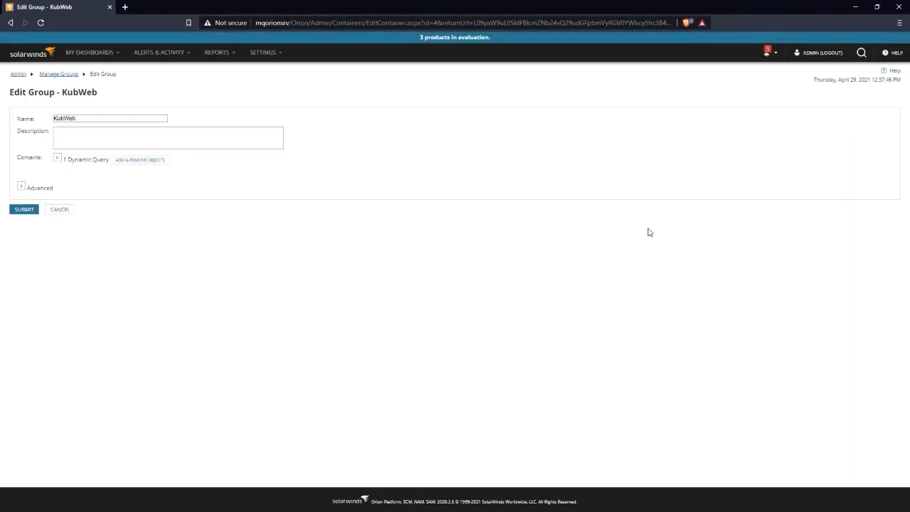
click(58, 160)
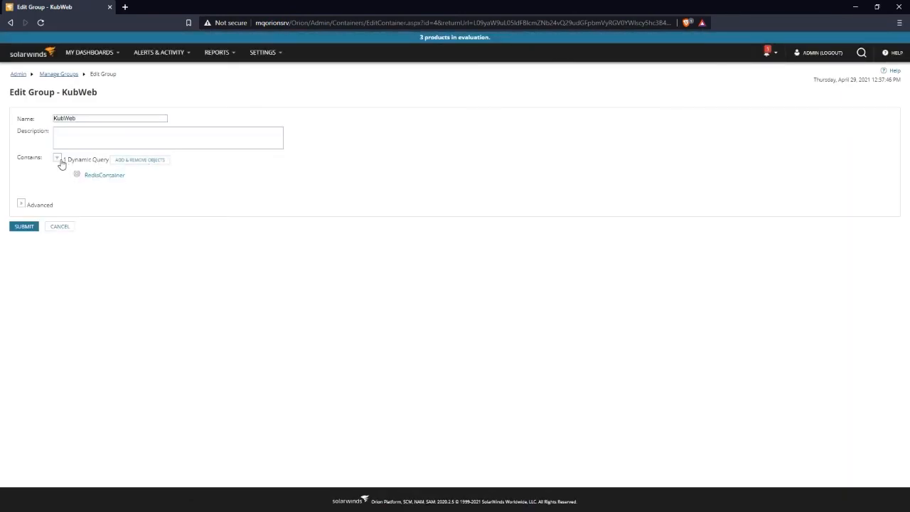
click(155, 161)
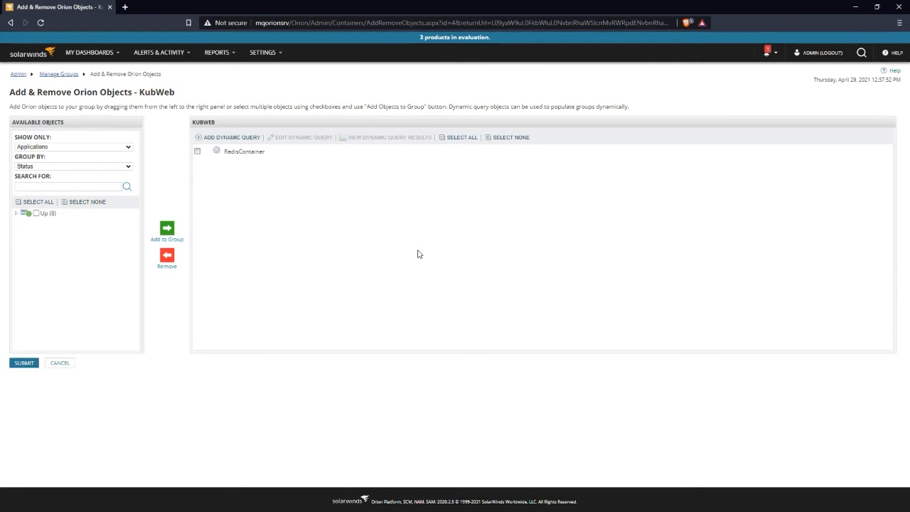
- Add the application Kubernetes Process on MQCNTOS8KUBNODE to the KubWeb group
click(73, 146)
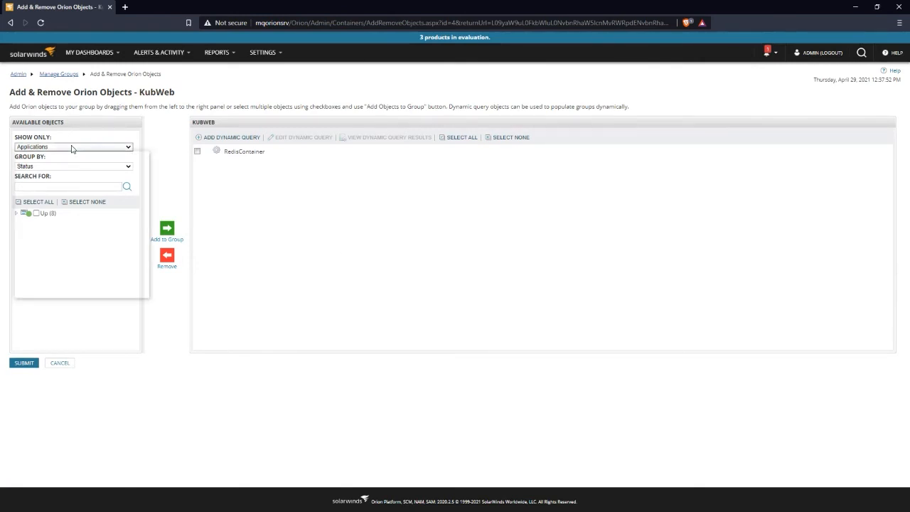
scroll(89, 255, down, 10)
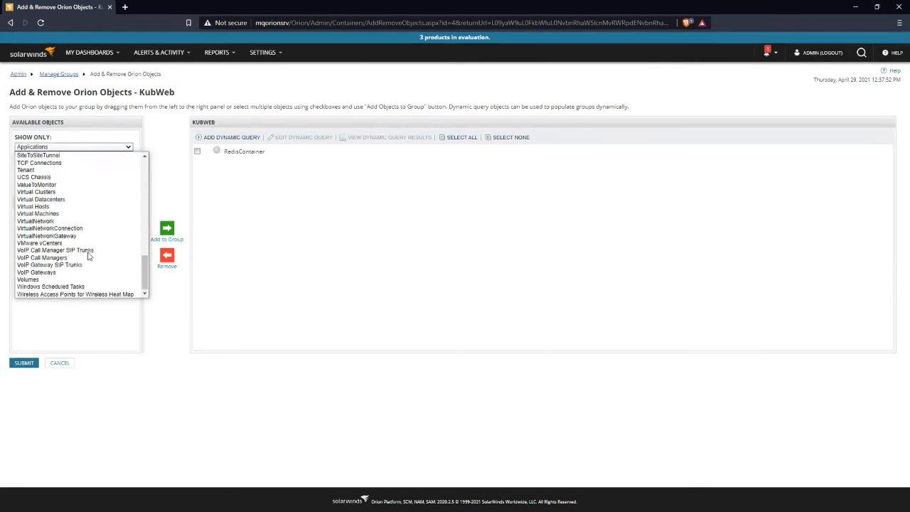
scroll(62, 208, up, 10)
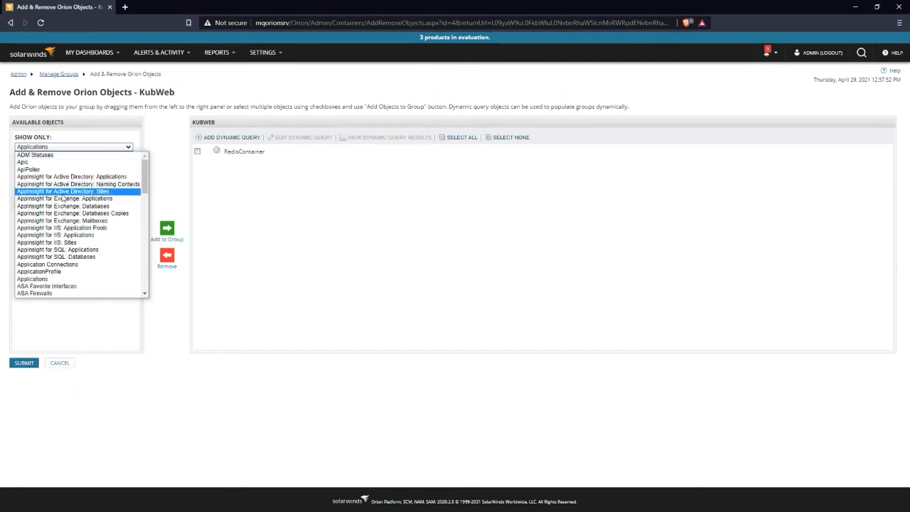
click(54, 279)
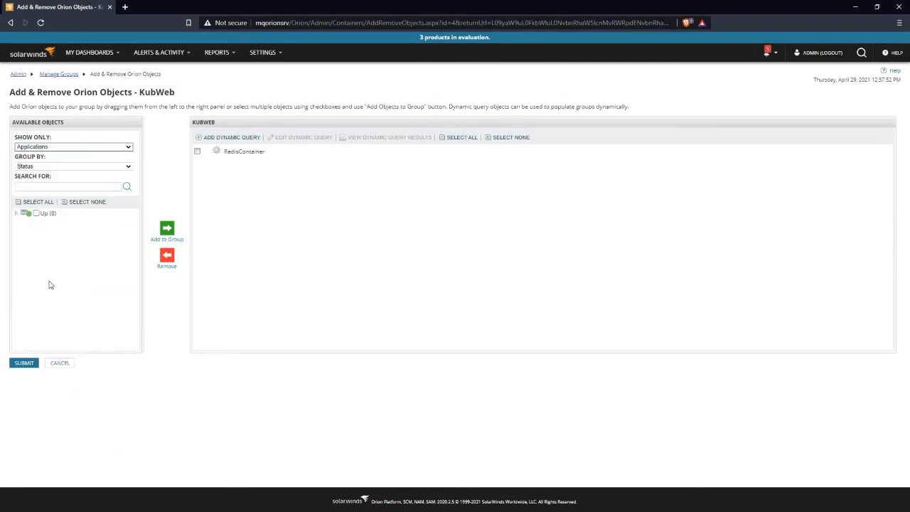
click(24, 213)
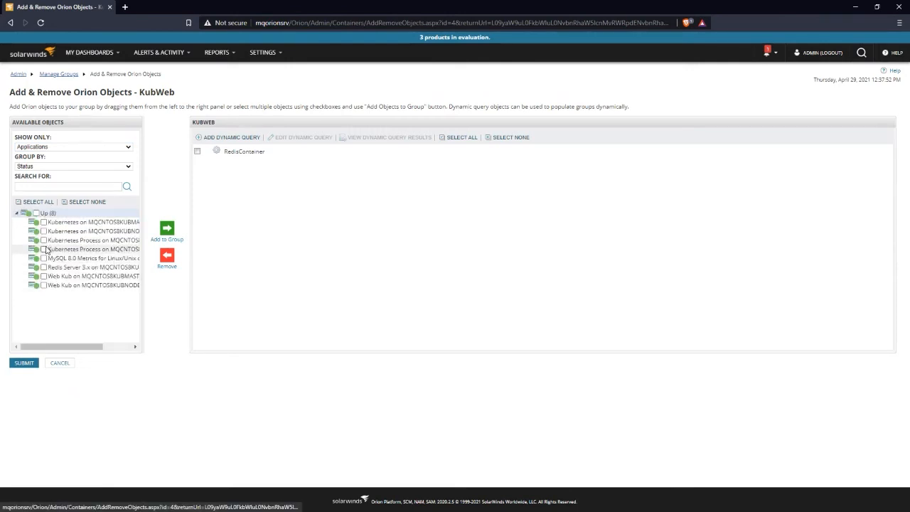
click(44, 249)
click(171, 237)
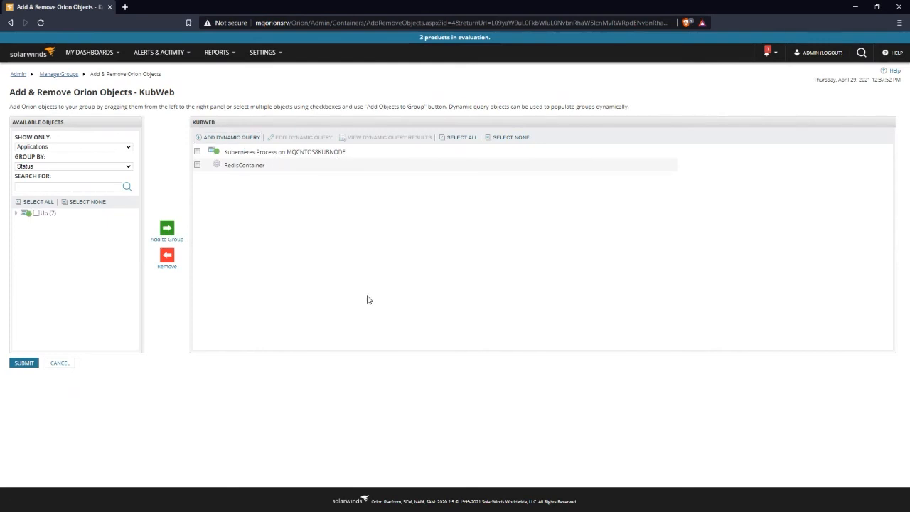
- List the available Components and add Aborted Clients on MySQL 8.0 Metrics for Linux/Unix to the KubWeb group
click(64, 147)
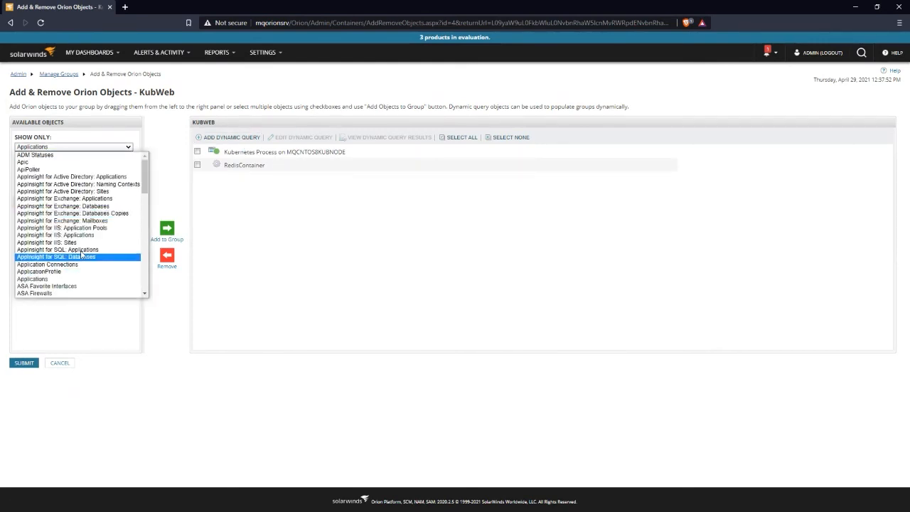
scroll(78, 250, down, 8)
scroll(63, 247, up, 4)
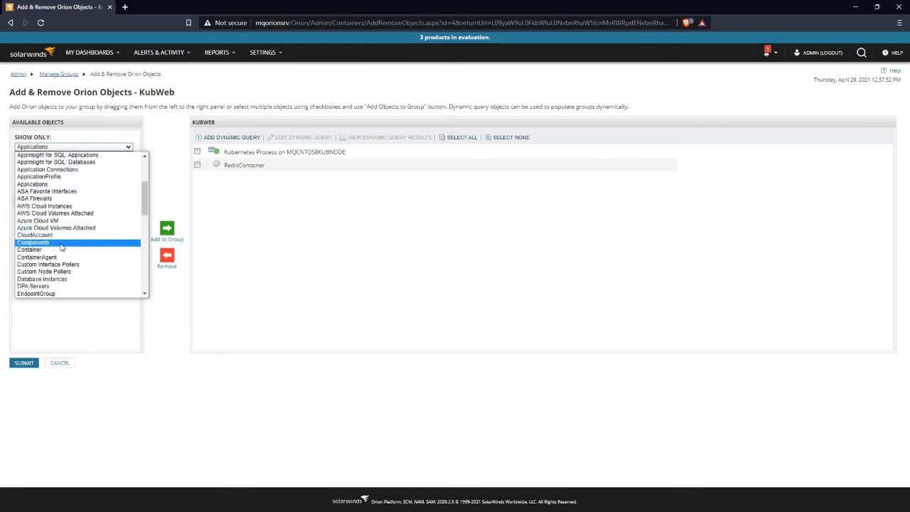
click(61, 245)
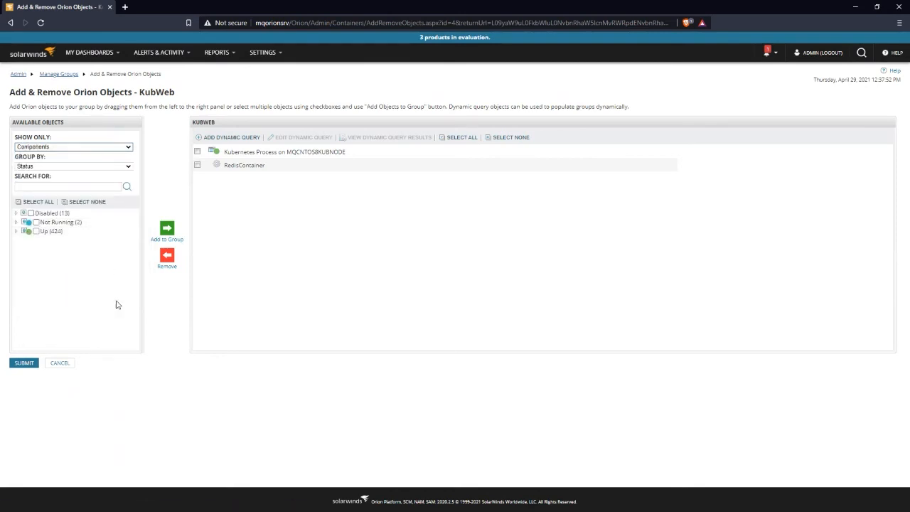
click(17, 232)
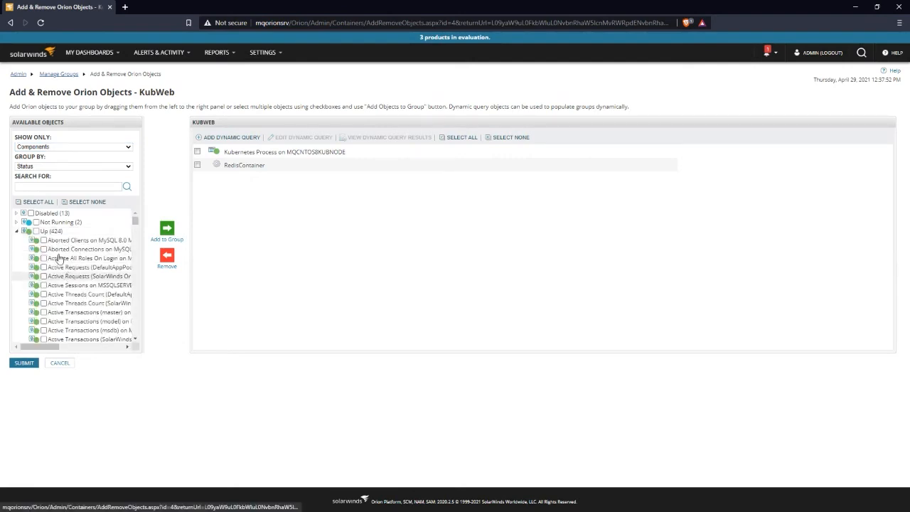
click(44, 240)
click(154, 236)
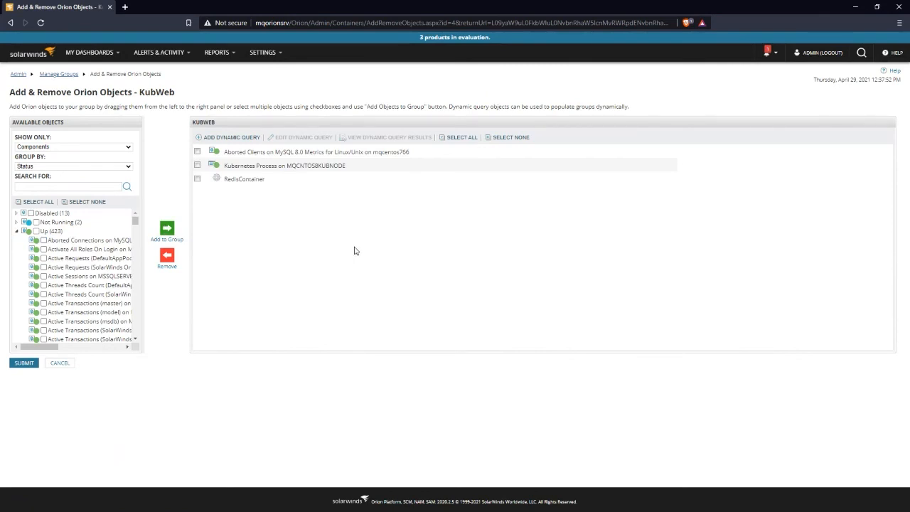
- Start a new dynamic query for the KubWeb group with Container as its Orion object type
click(239, 138)
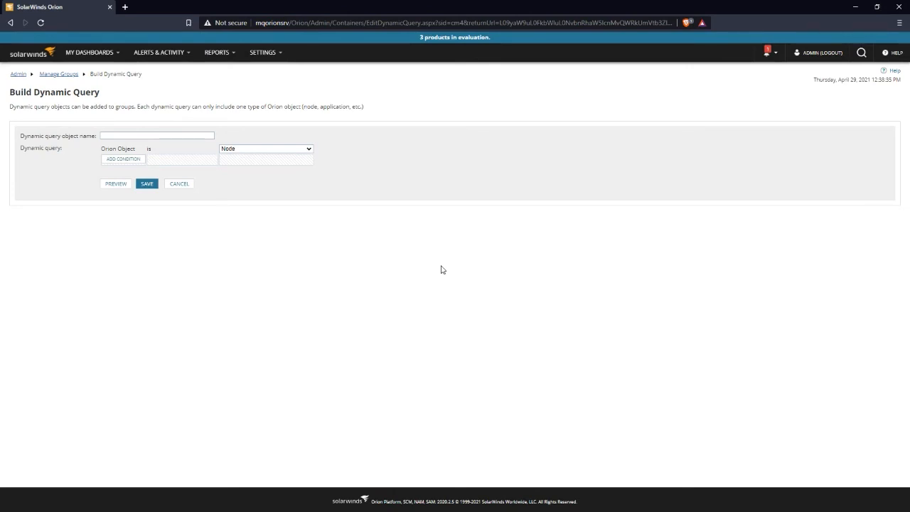
click(258, 152)
scroll(261, 213, up, 5)
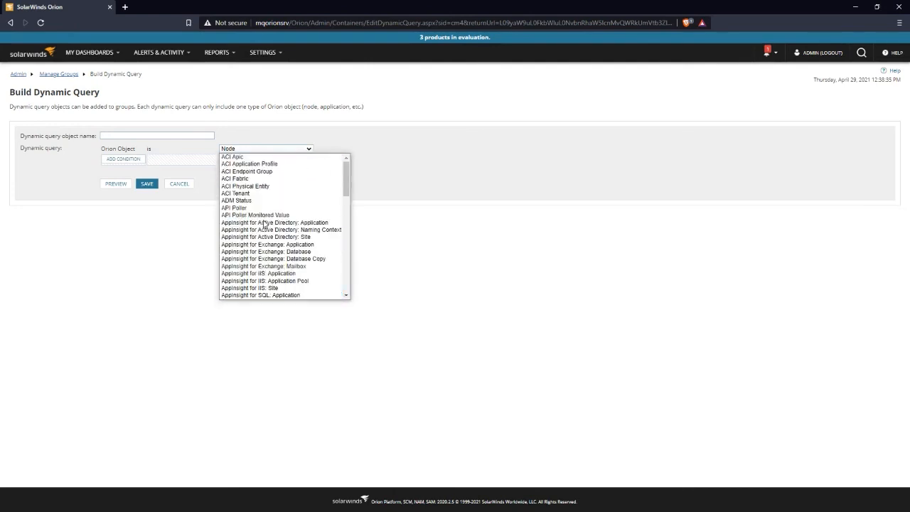
scroll(273, 238, down, 5)
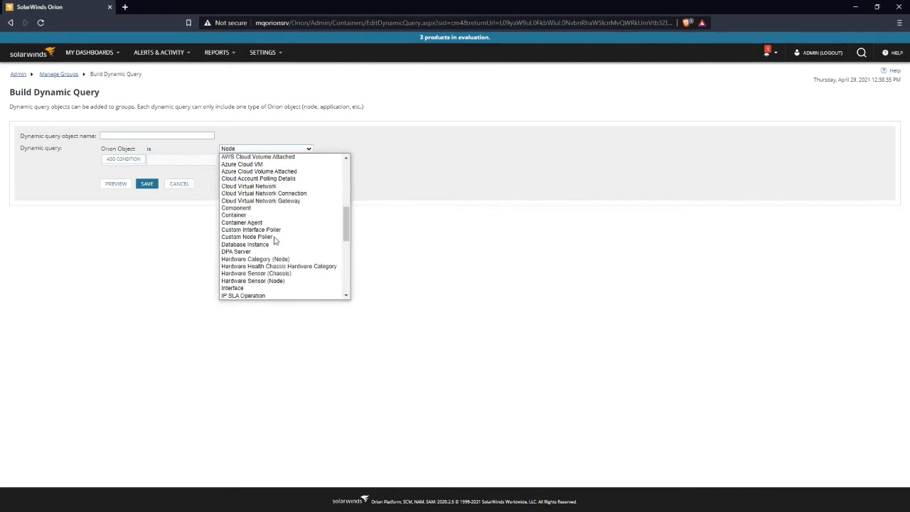
click(242, 214)
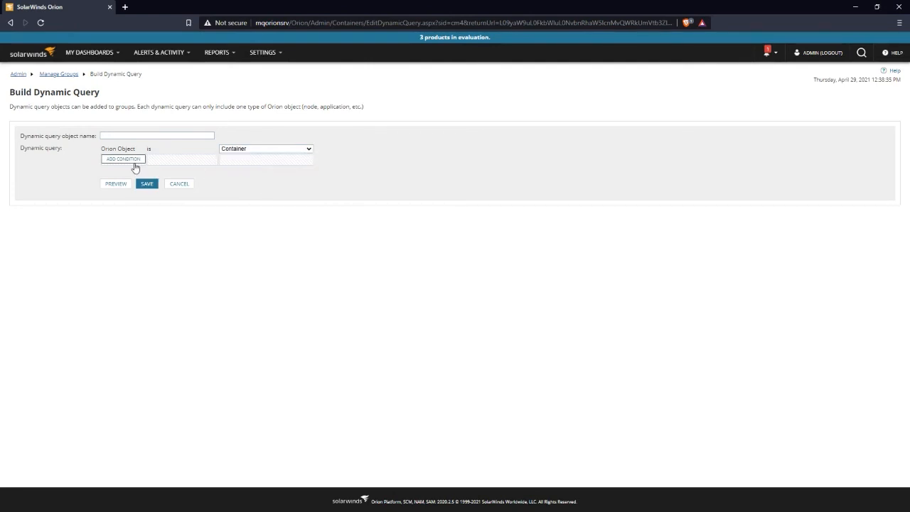
- Add a condition to the dynamic query that the container Name contains mysql
click(134, 162)
click(142, 159)
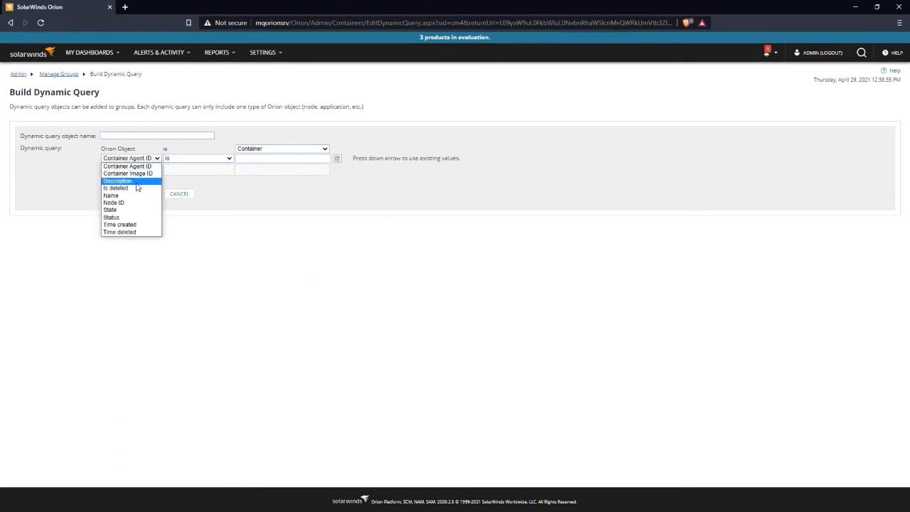
click(132, 197)
click(197, 159)
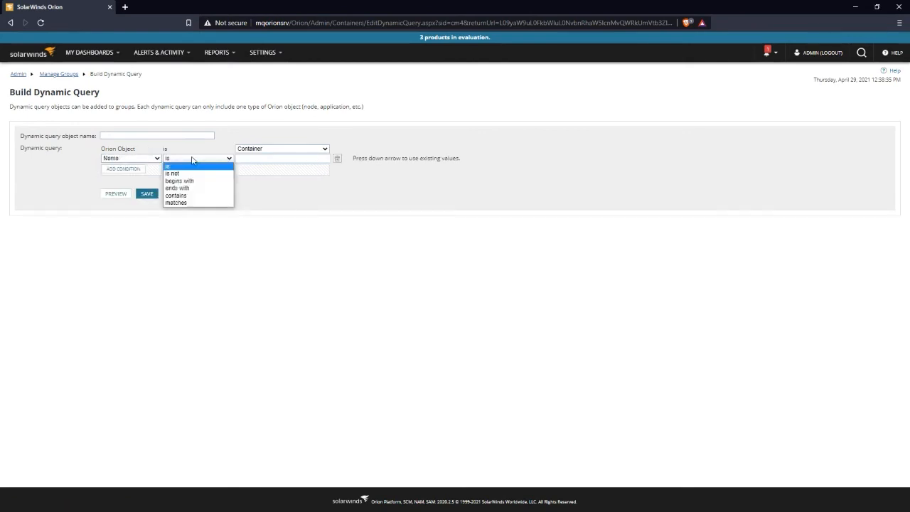
click(189, 199)
click(256, 159)
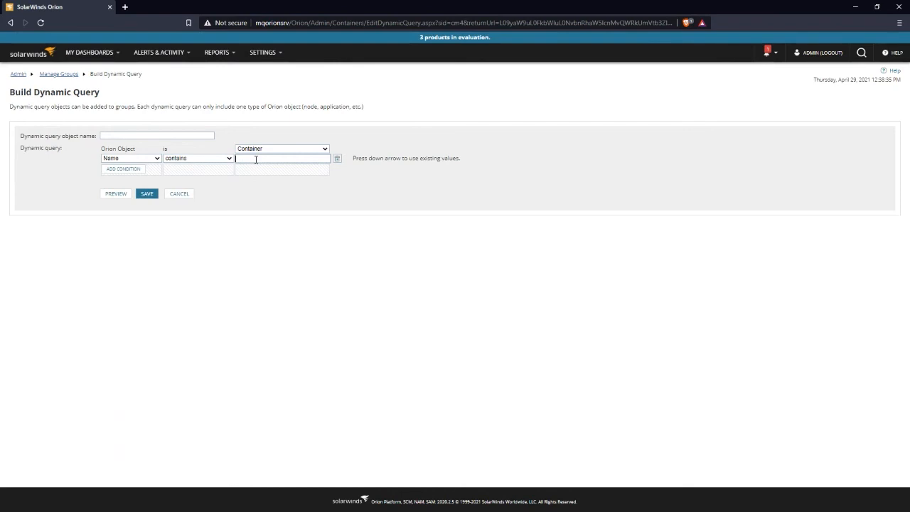
text(mysql)
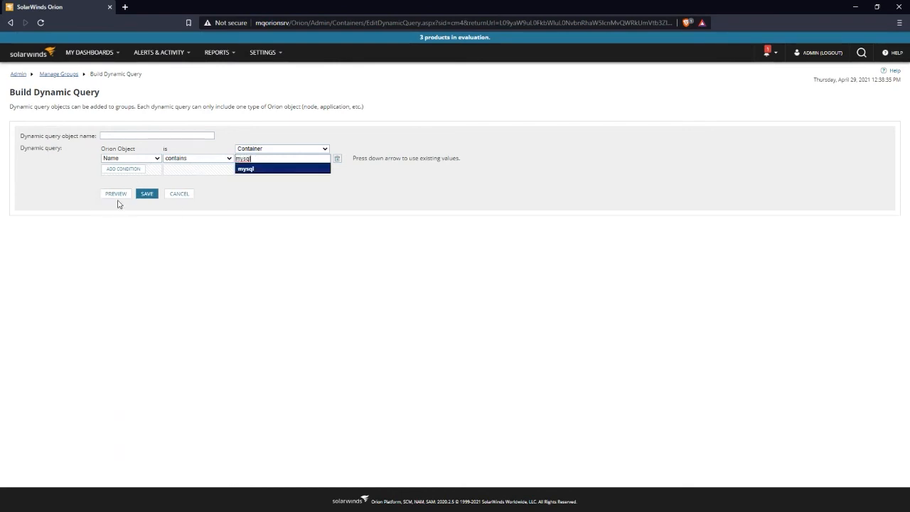
click(285, 170)
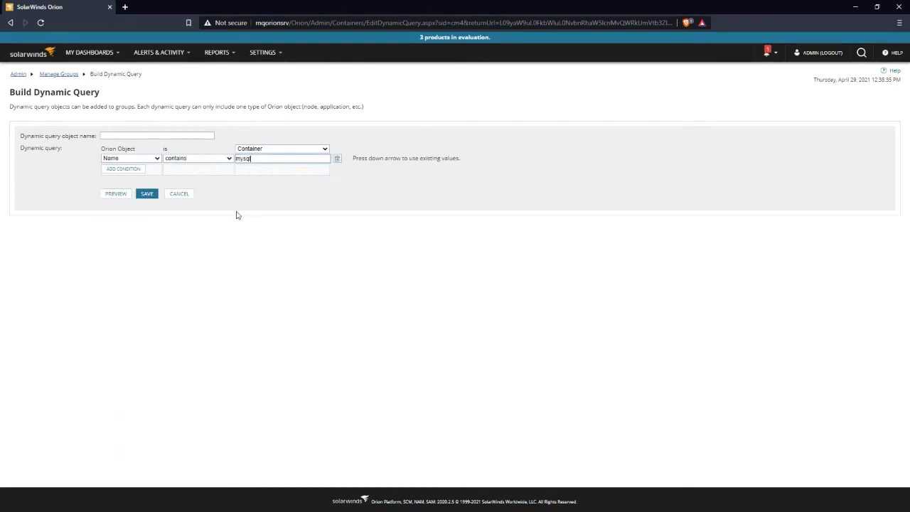
- Name the dynamic query MySQLContainers, preview its matching objects and save it to the group
click(117, 194)
click(167, 136)
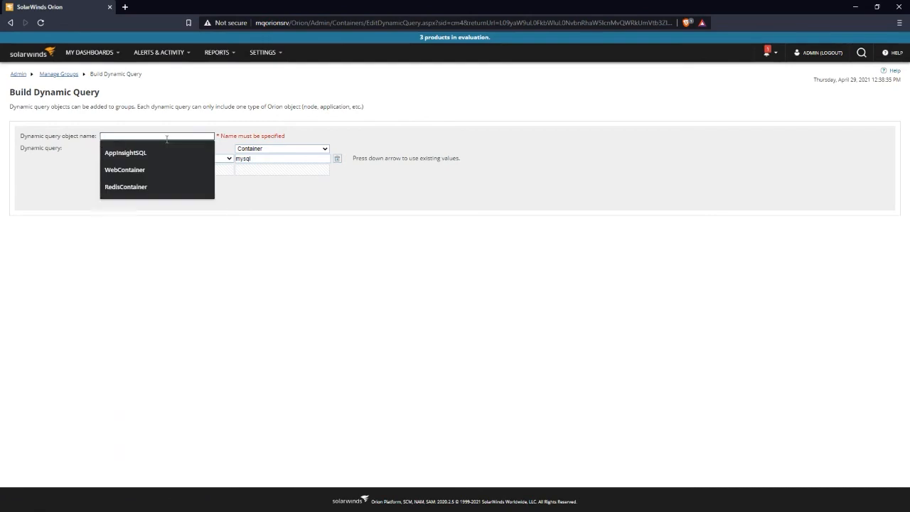
text(MySQ)
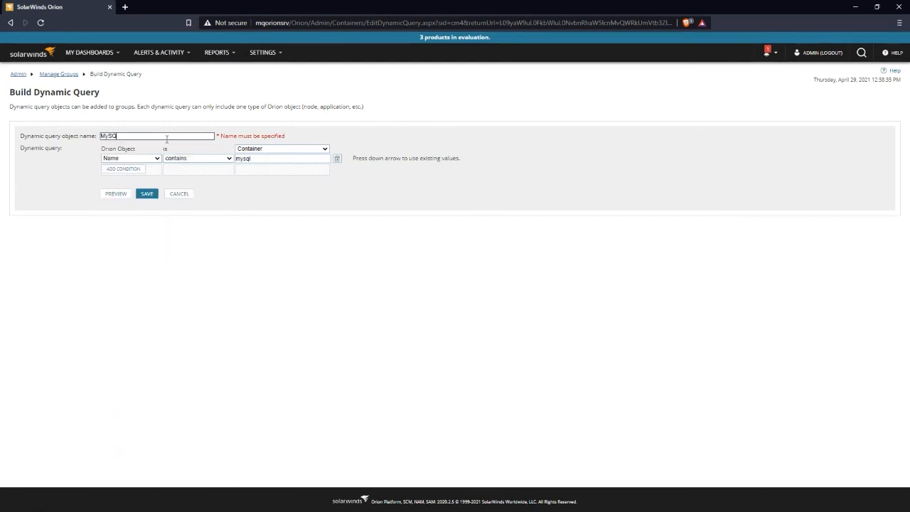
text(LContainers)
click(140, 194)
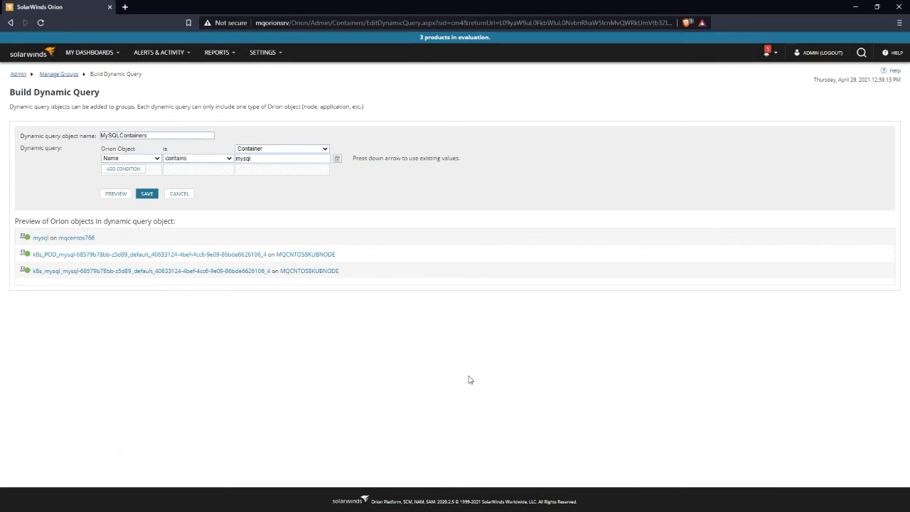
click(147, 194)
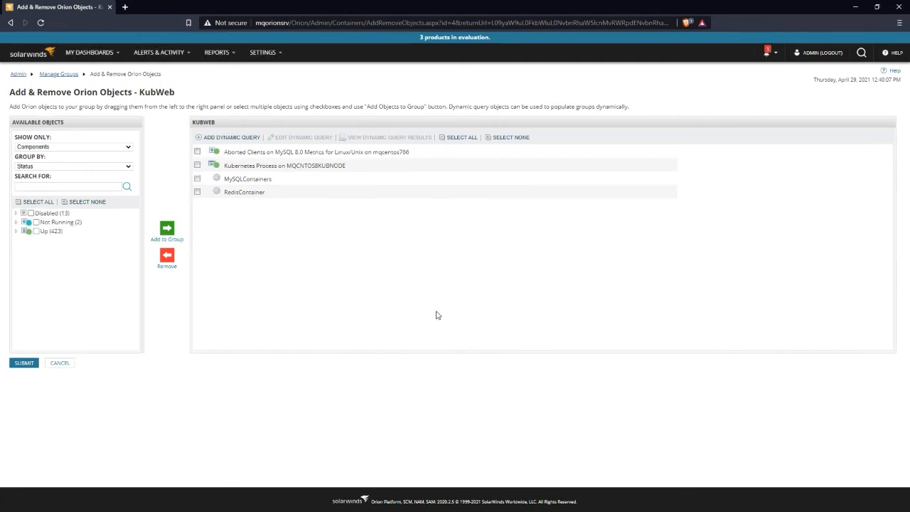
- Submit the KubWeb object changes and group edit, and check the group's members and AppStack environment
click(14, 366)
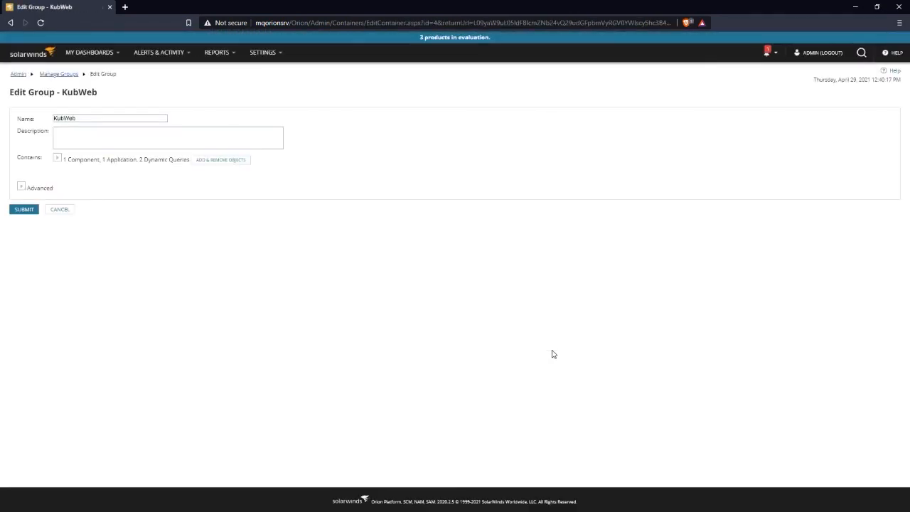
click(22, 213)
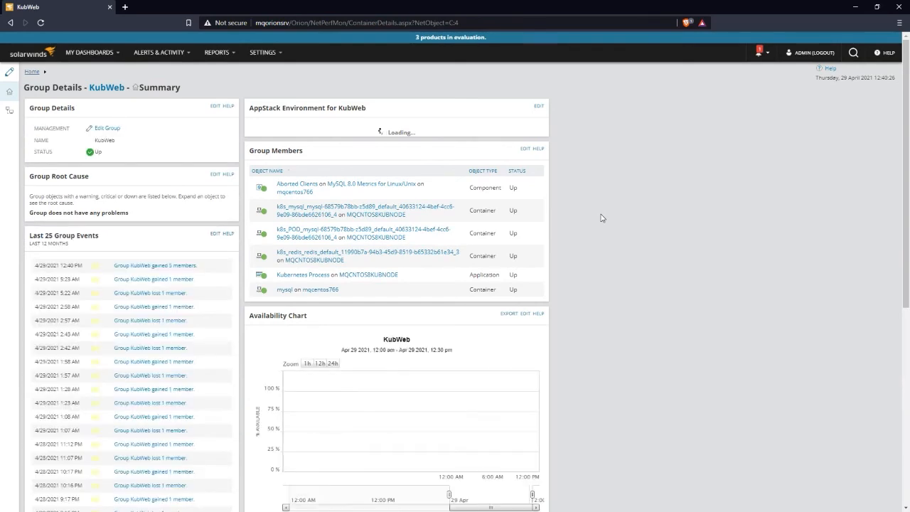
scroll(622, 229, down, 8)
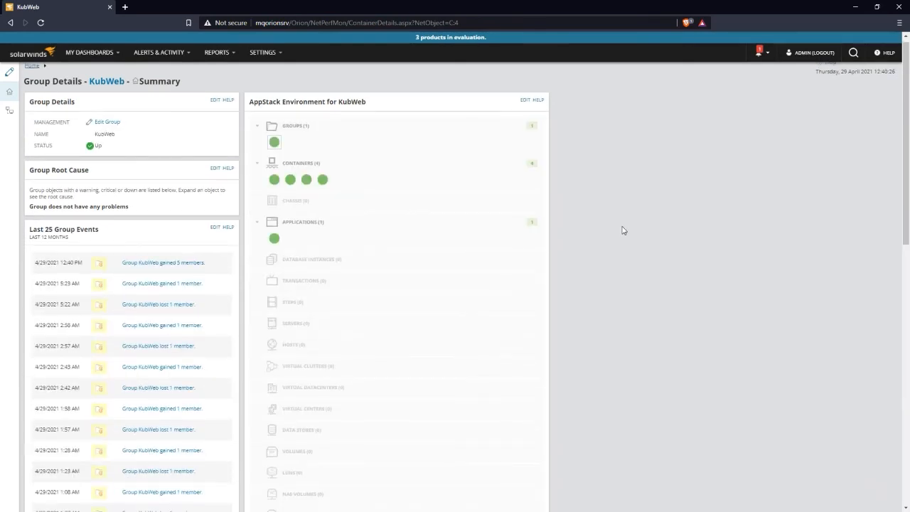
scroll(621, 230, up, 3)
scroll(623, 229, up, 5)
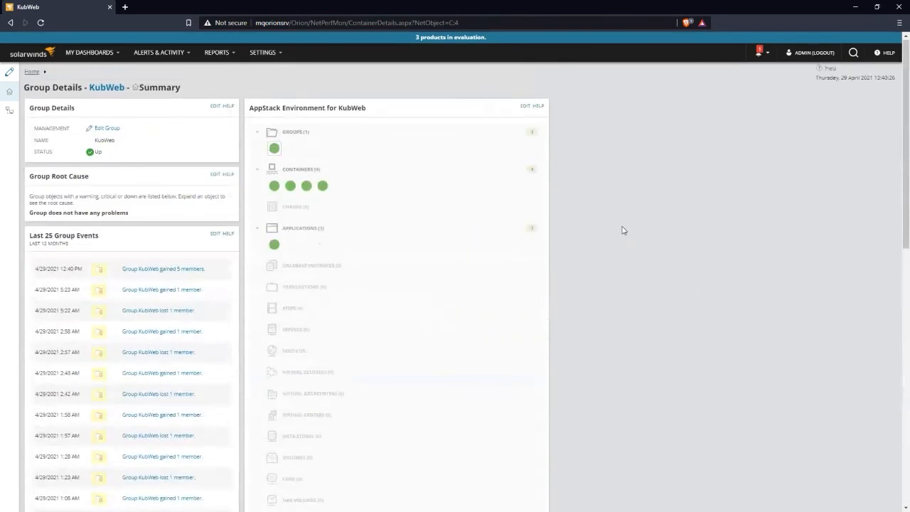
- Open the k8s_redis container from the AppStack environment and examine its metrics, image details and environment variables
click(306, 189)
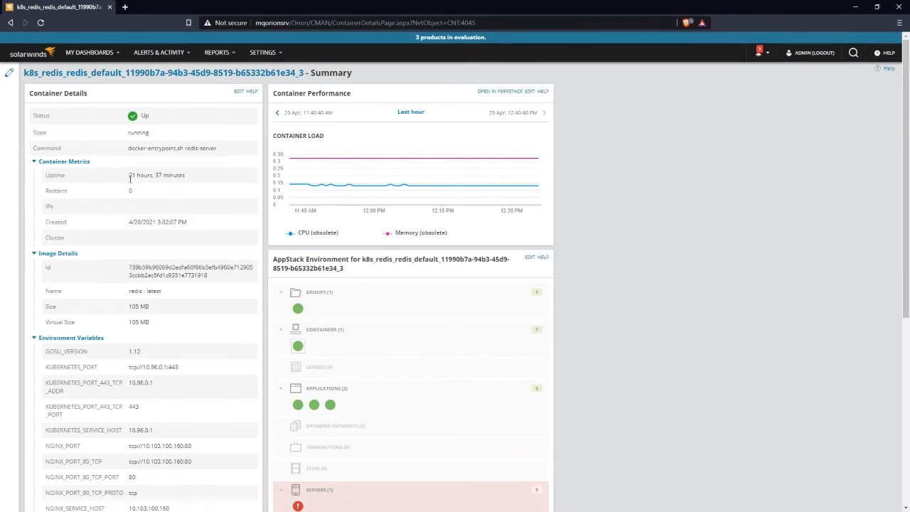
drag(128, 175, 192, 179)
drag(132, 193, 126, 192)
click(206, 203)
drag(215, 285, 99, 296)
click(165, 289)
click(190, 303)
scroll(190, 304, down, 2)
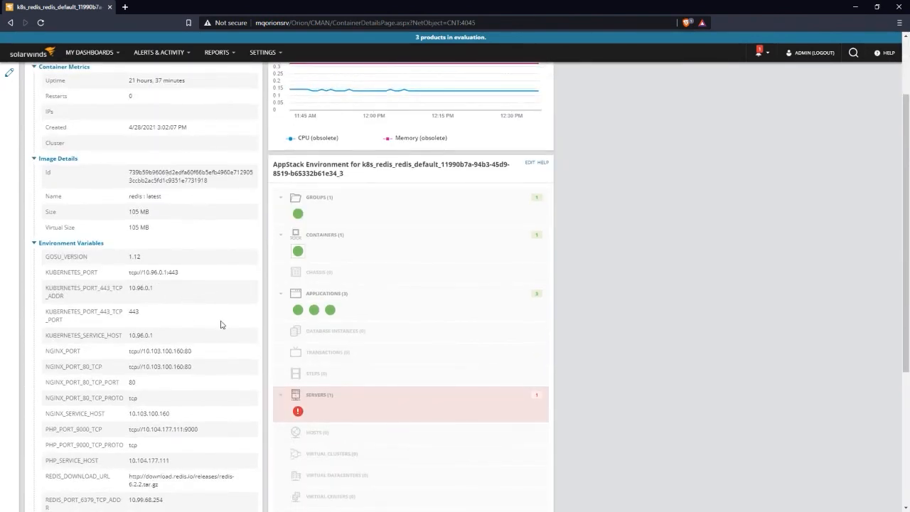
scroll(222, 313, down, 1)
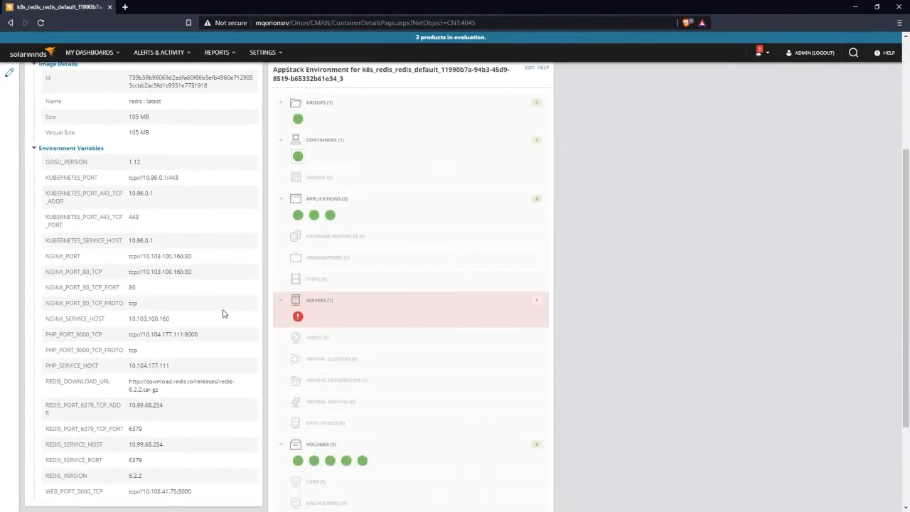
scroll(222, 313, down, 1)
scroll(223, 313, up, 1)
scroll(222, 313, down, 1)
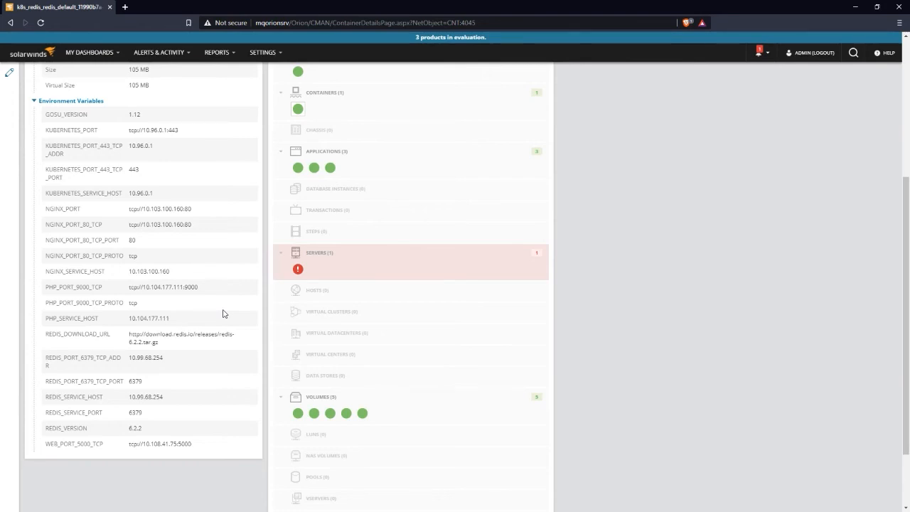
scroll(222, 313, up, 5)
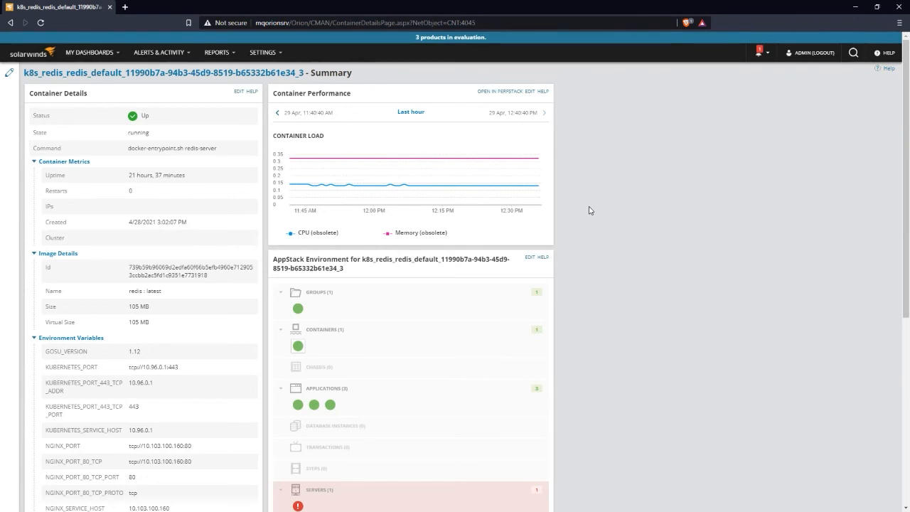
- Open the k8s_redis container's performance in PerfStack and add its related entities to the metric palette
click(501, 92)
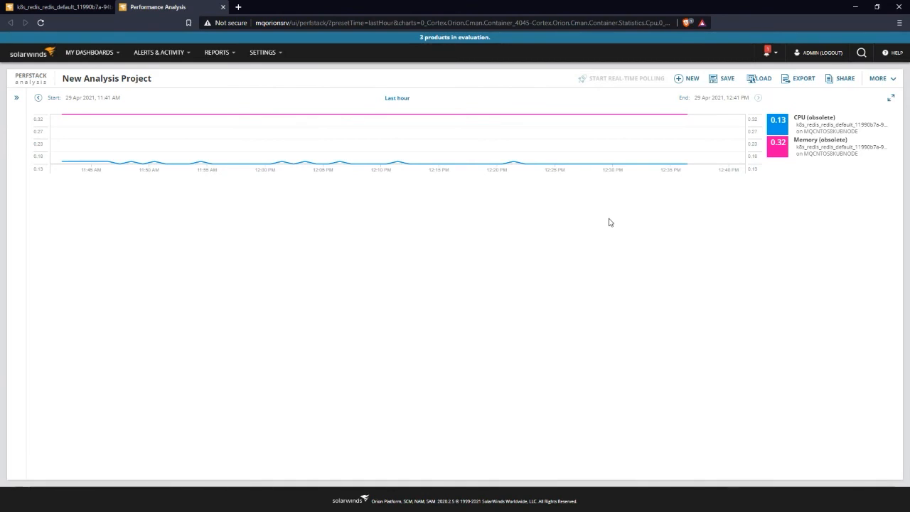
click(19, 98)
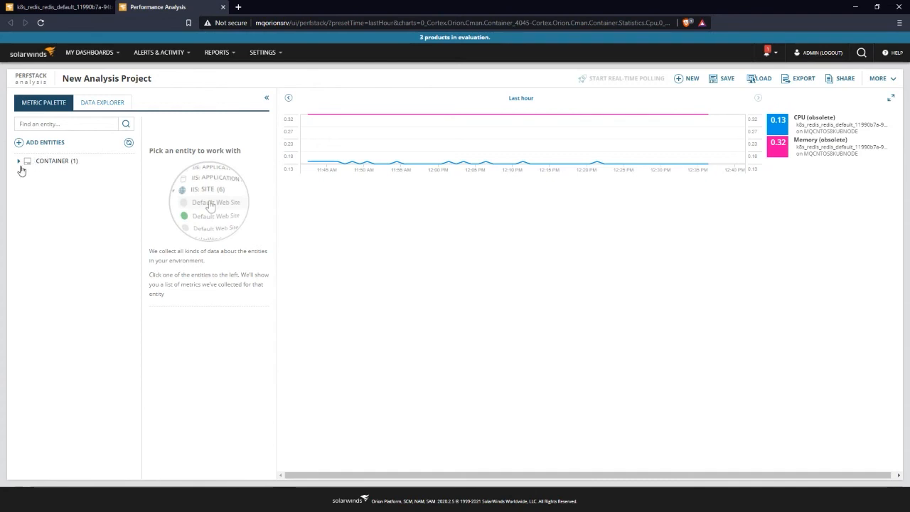
click(19, 161)
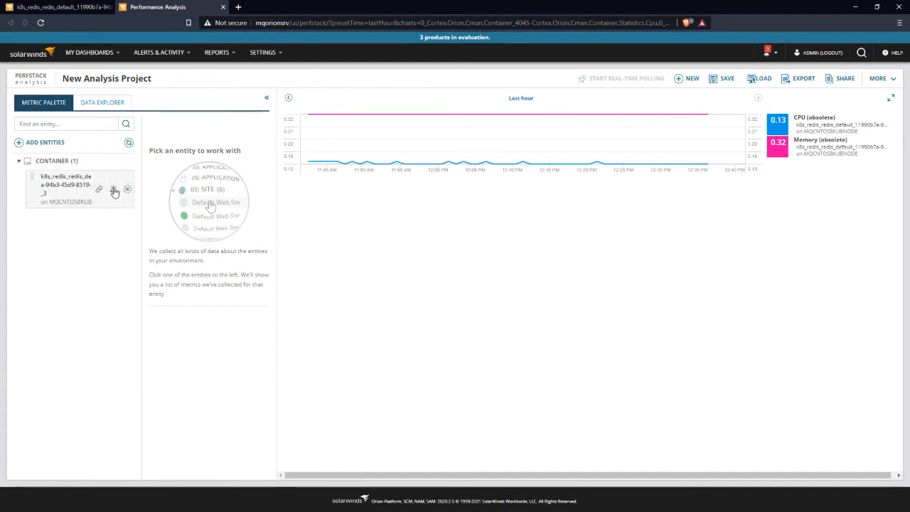
click(113, 190)
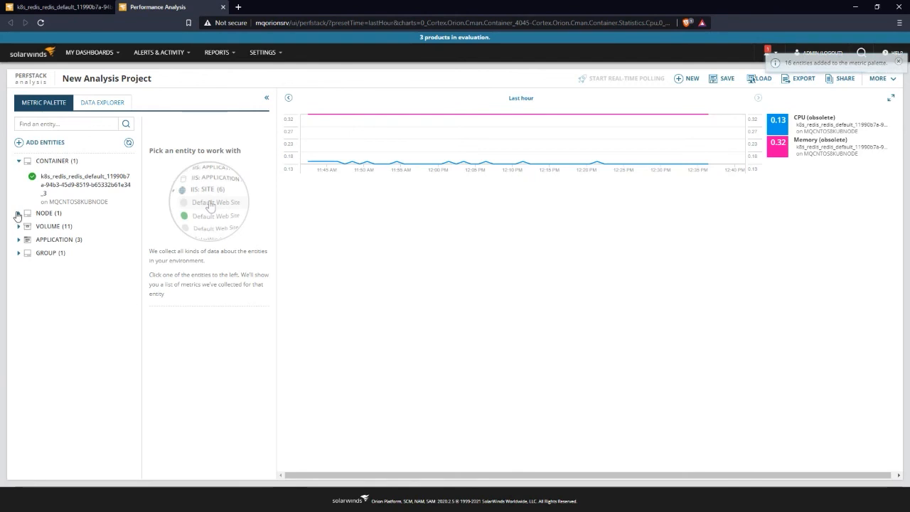
- Plot the Average CPU Load metric of node MQCNTOS8KUBNODE in a new chart below the container chart
click(19, 213)
drag(84, 228, 334, 245)
click(71, 228)
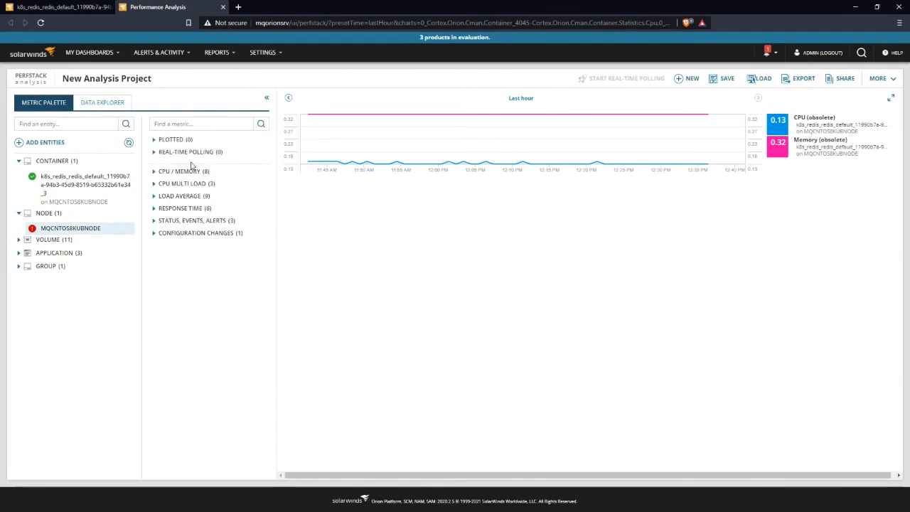
click(159, 175)
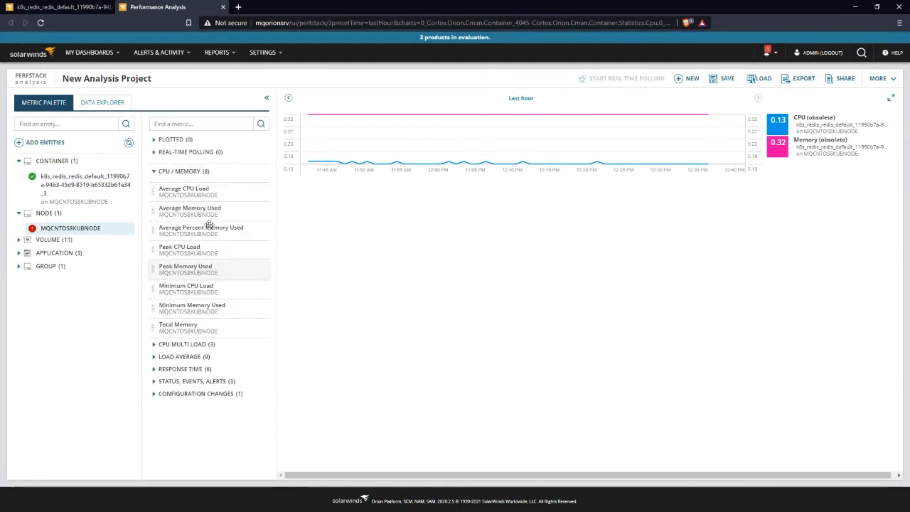
drag(186, 192, 514, 217)
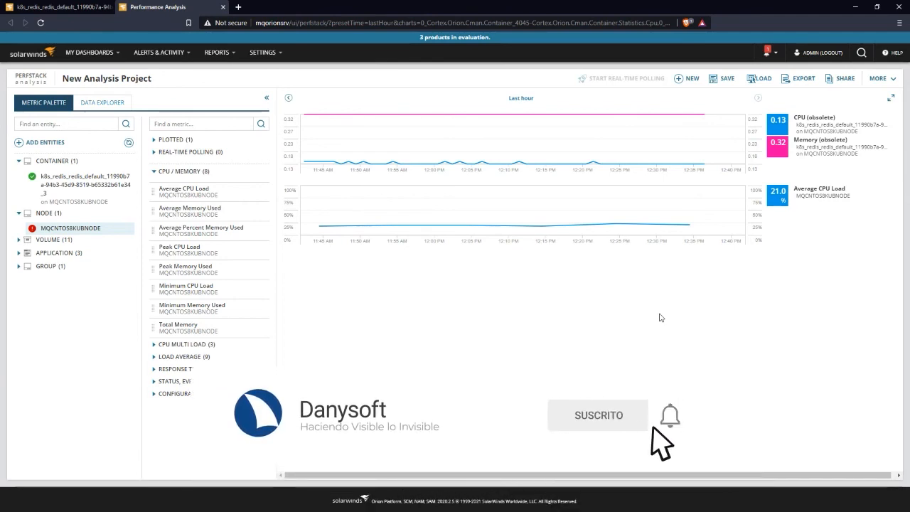
- Review the node's volumes, and plot the Web Kub application's HTTP 31000 Port Monitor metric in a third chart
click(19, 240)
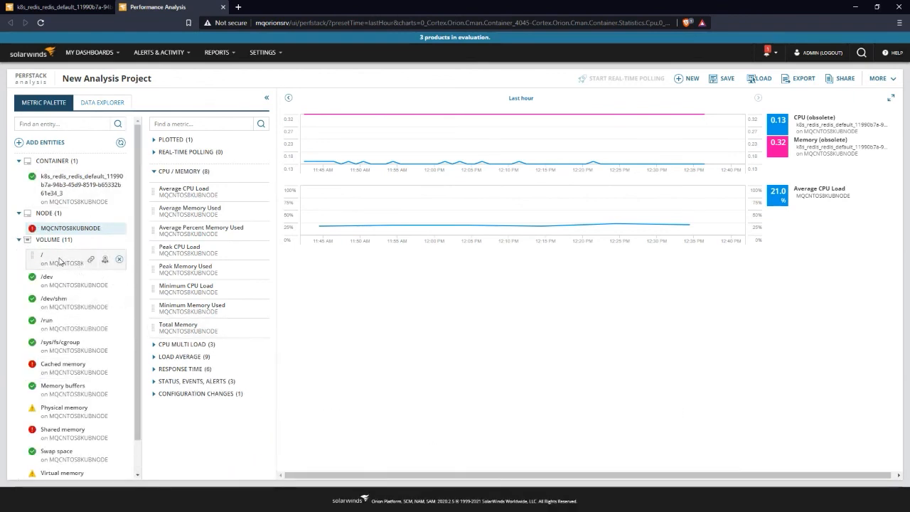
click(19, 240)
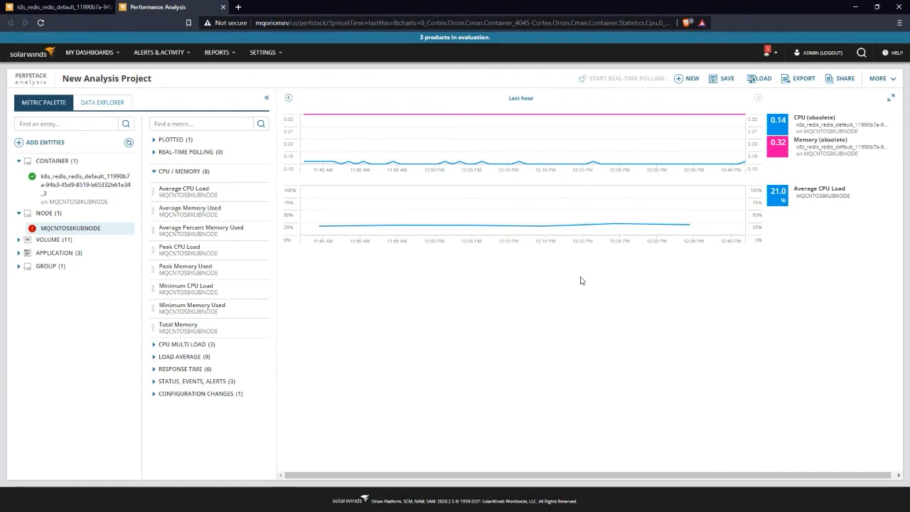
click(19, 252)
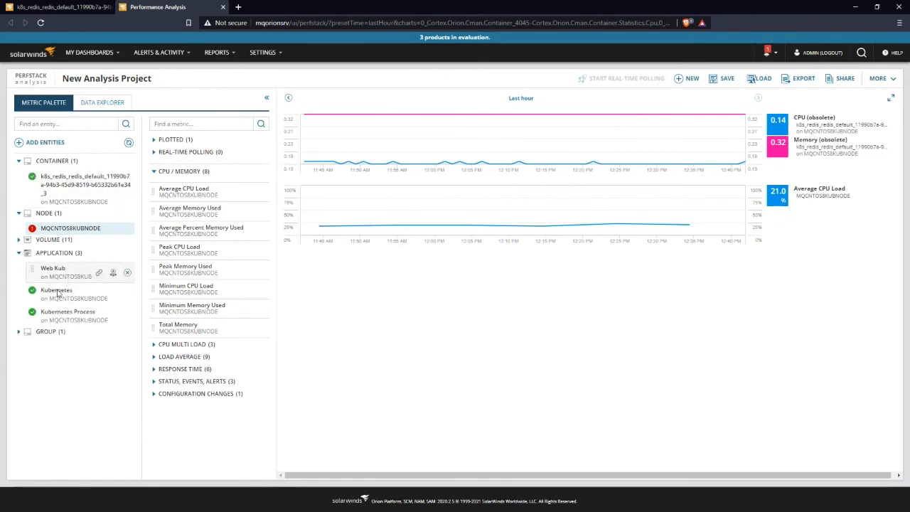
mouse_move(57, 273)
mouse_down()
mouse_move(302, 283)
mouse_move(63, 276)
mouse_up()
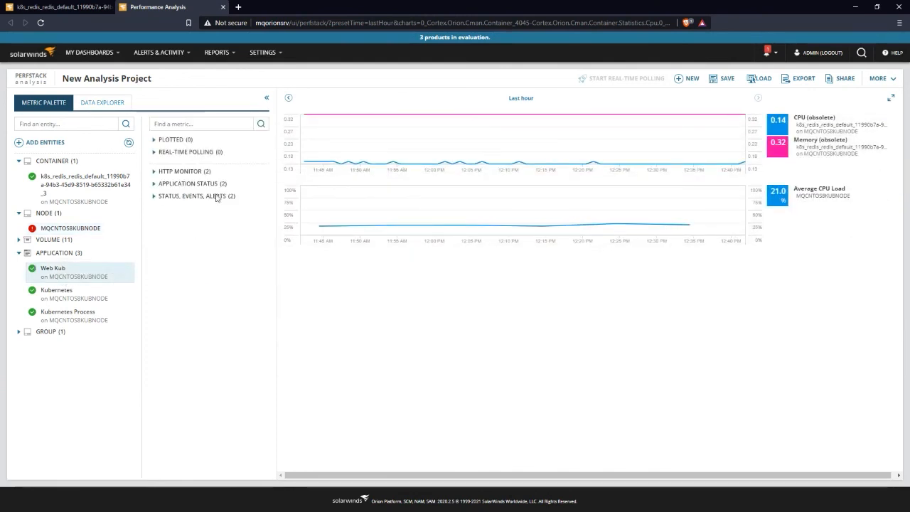
click(155, 172)
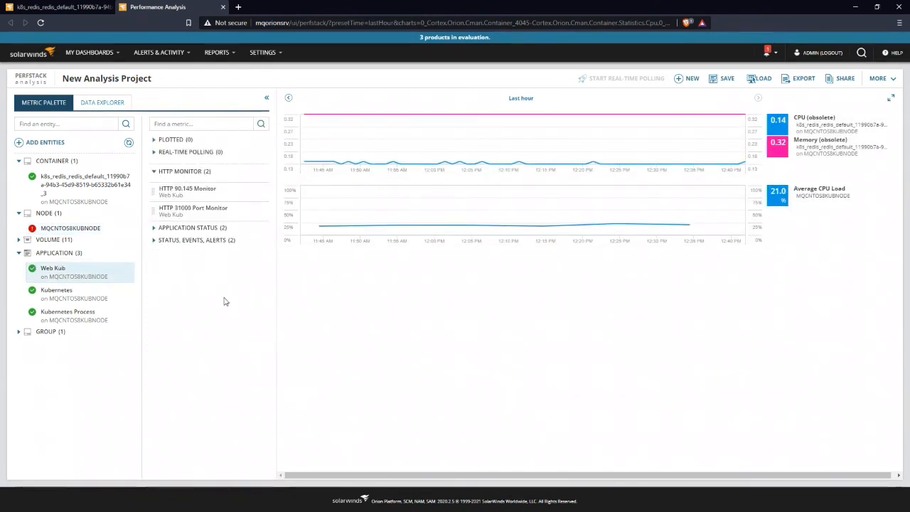
drag(193, 210, 510, 309)
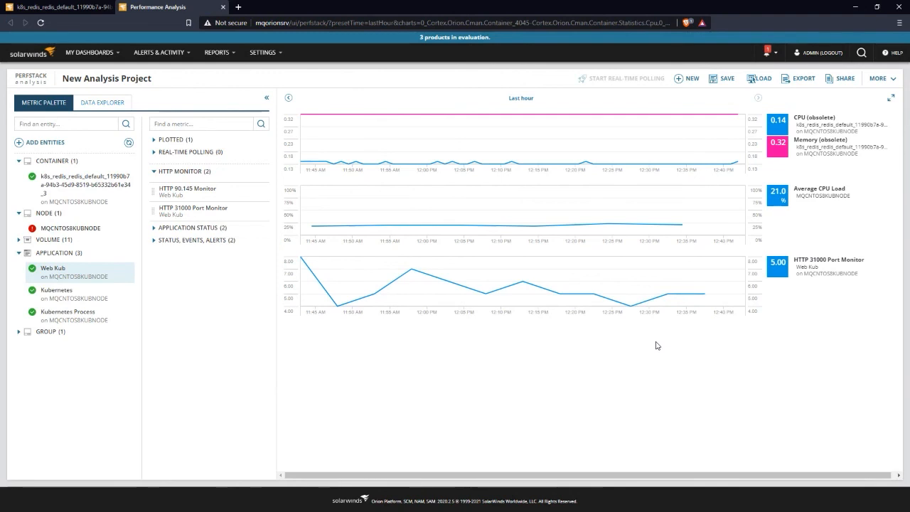
- Return to the container page and open the AppStack environment for the whole infrastructure
click(68, 7)
mouse_move(104, 53)
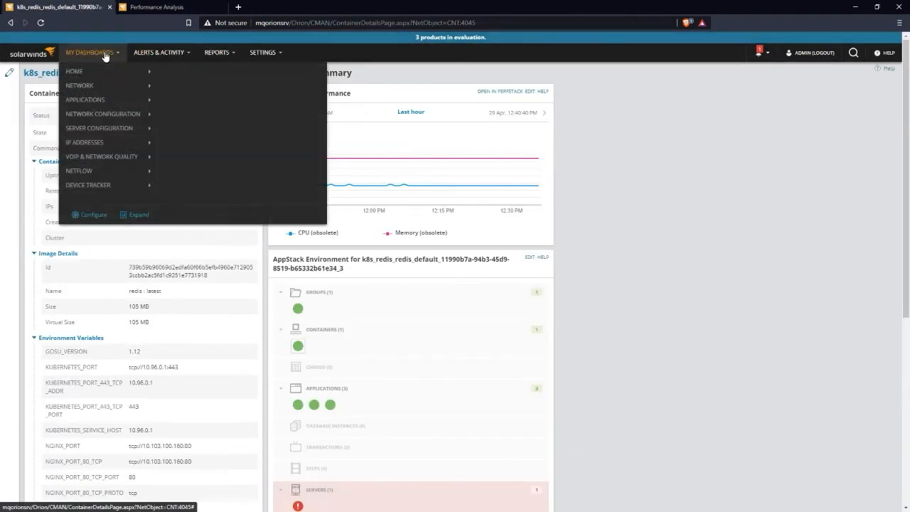
mouse_move(102, 69)
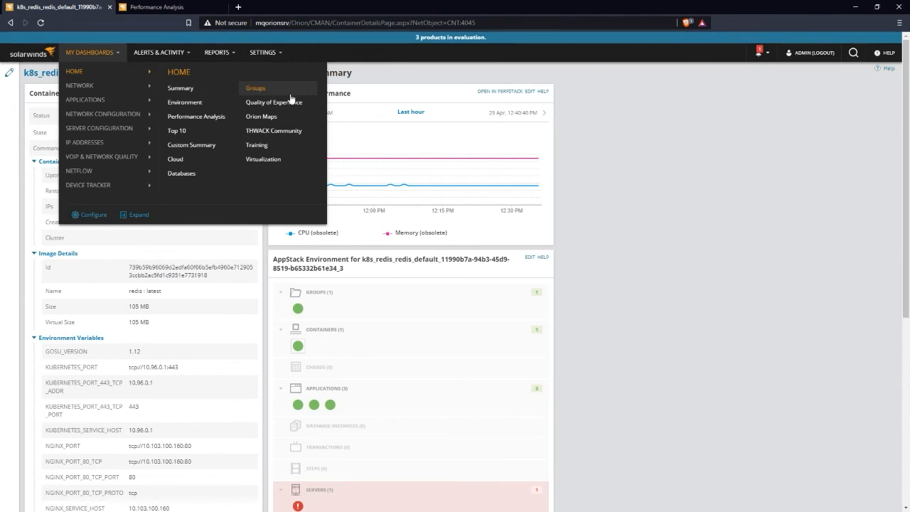
click(197, 105)
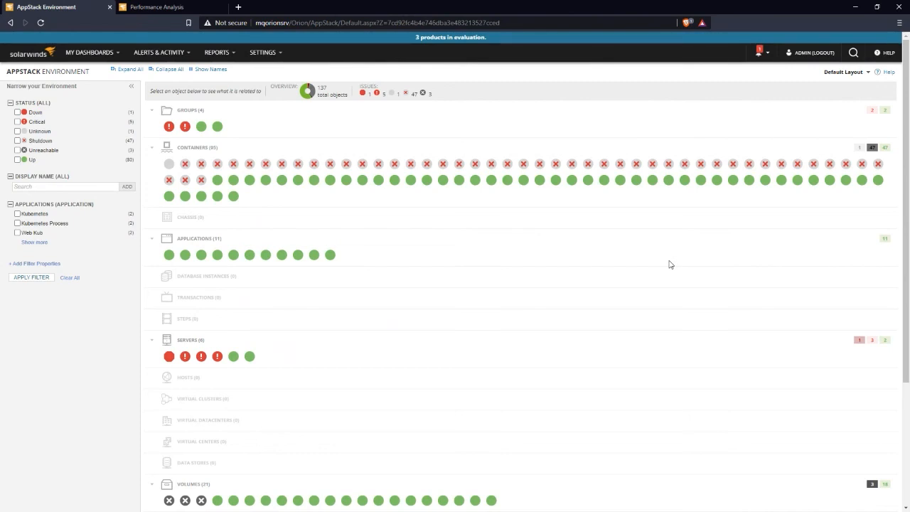
- Examine which objects are related to the WindowsServers and LinuxServers groups in the AppStack environment
click(217, 126)
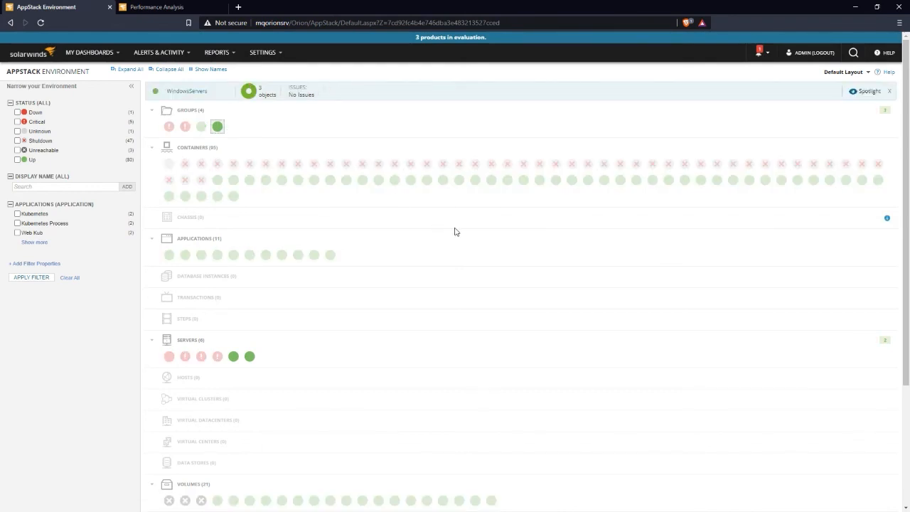
scroll(455, 232, down, 3)
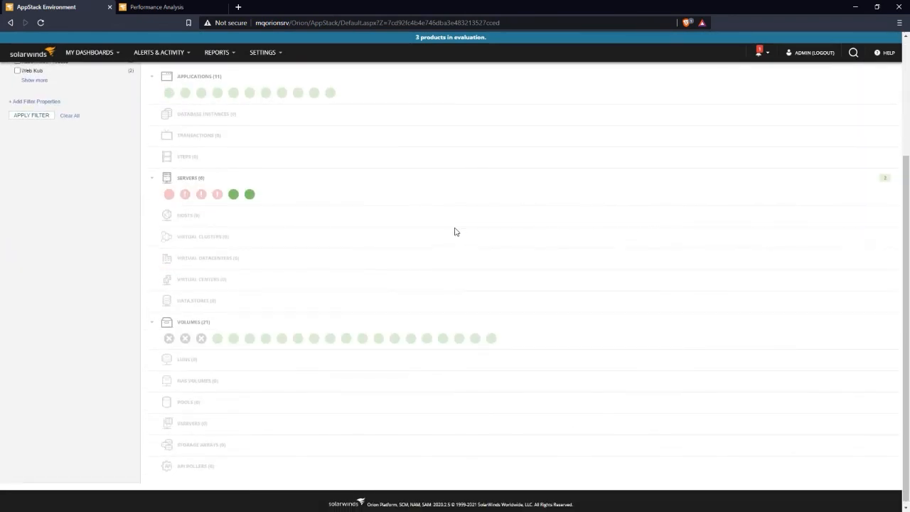
scroll(455, 232, up, 3)
click(185, 127)
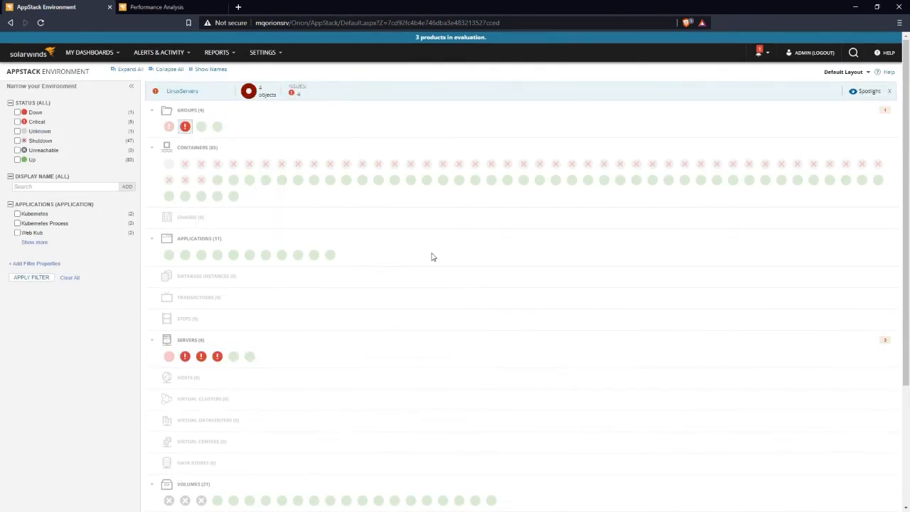
scroll(432, 256, down, 10)
scroll(431, 255, up, 10)
- Select the DataBases group and spotlight only its related objects in the AppStack environment
click(171, 131)
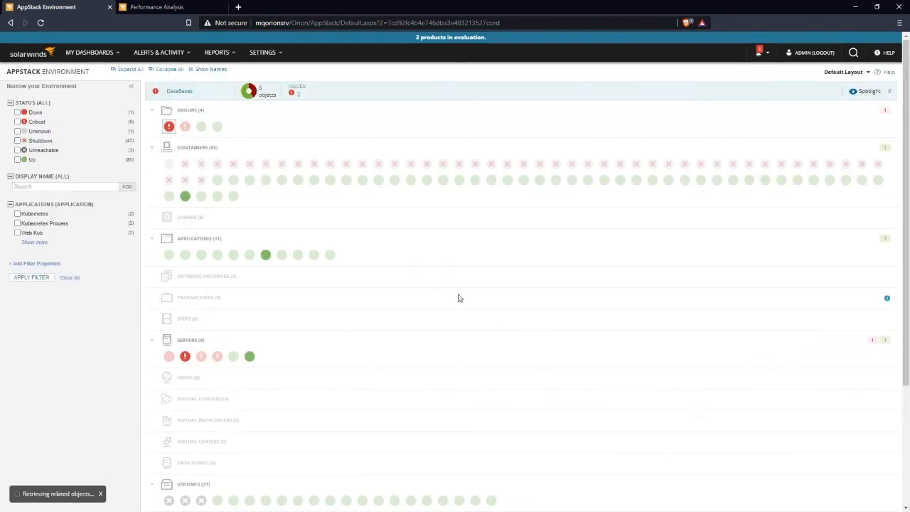
click(868, 92)
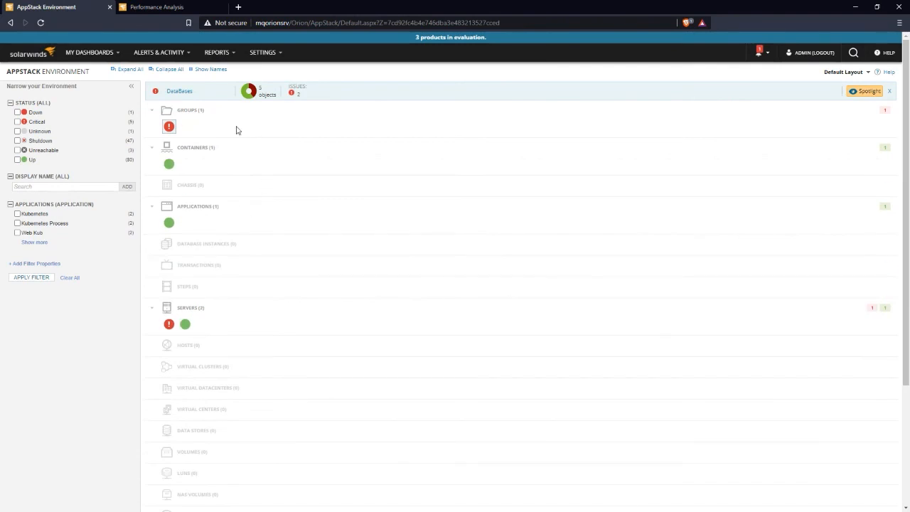
scroll(450, 338, down, 3)
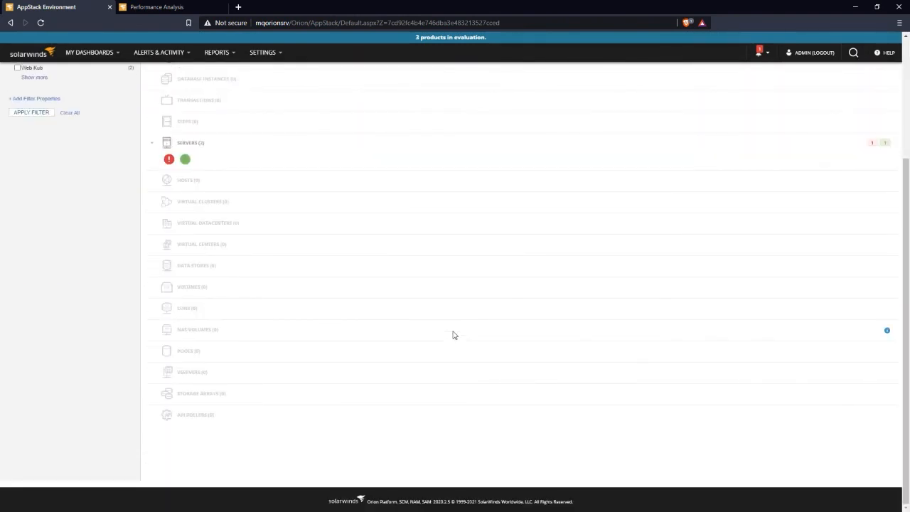
scroll(453, 335, up, 3)
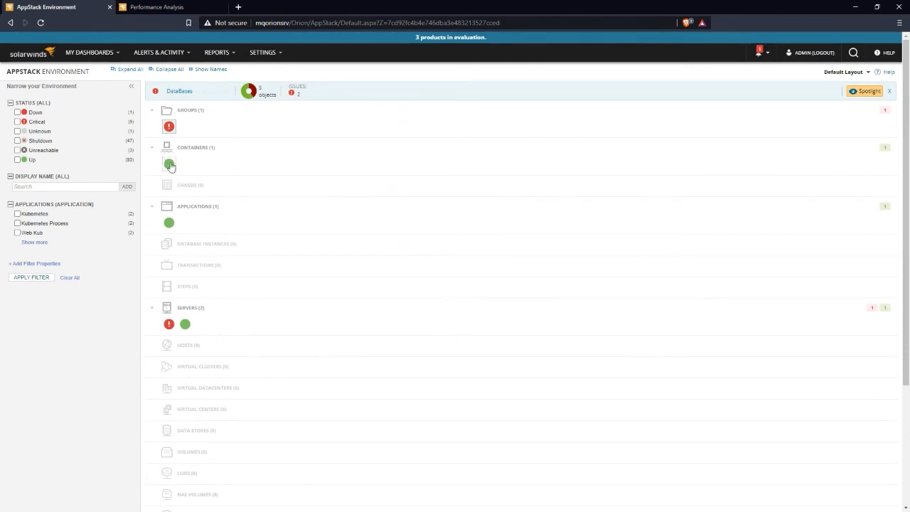
- Open the details of the mysql container in the DataBases group and compare with the PerfStack analysis charts
mouse_move(171, 166)
click(212, 184)
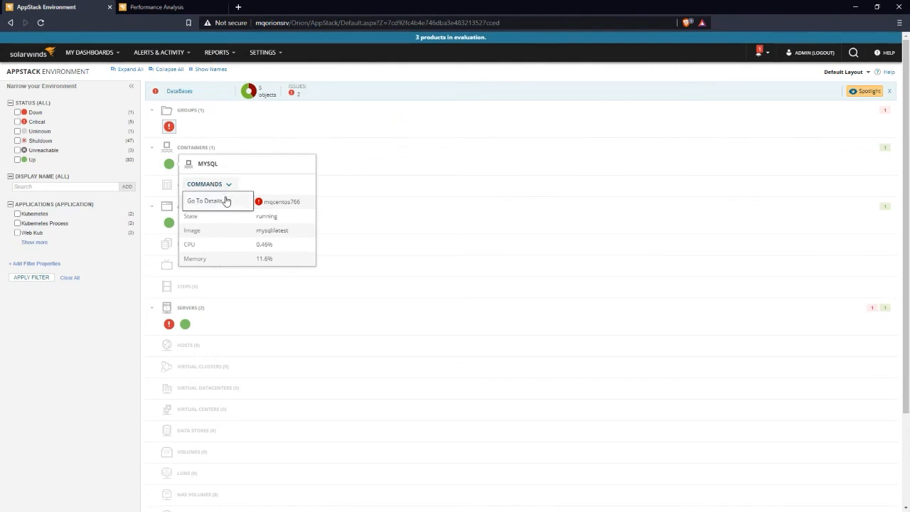
click(226, 201)
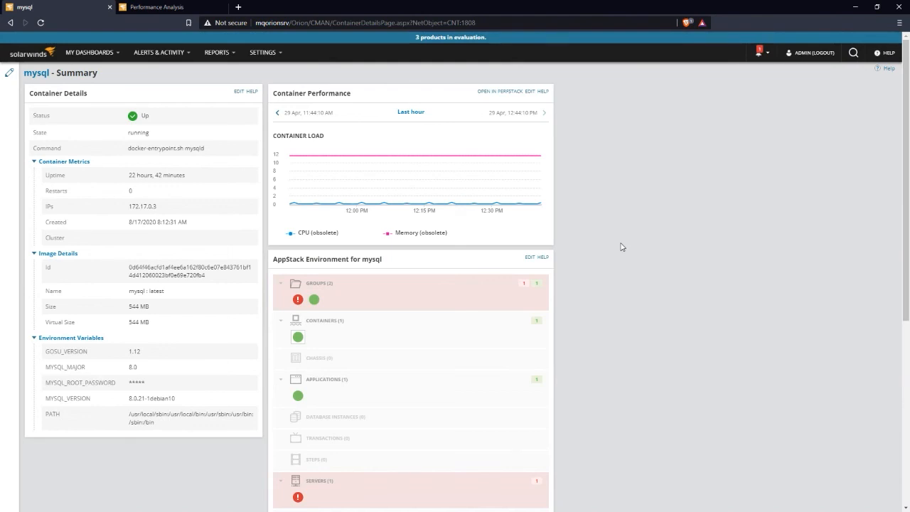
click(186, 9)
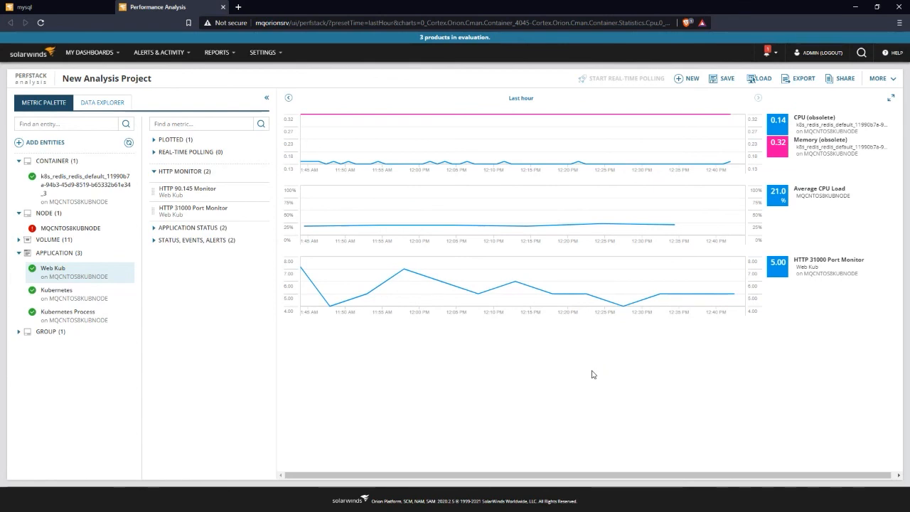
click(42, 7)
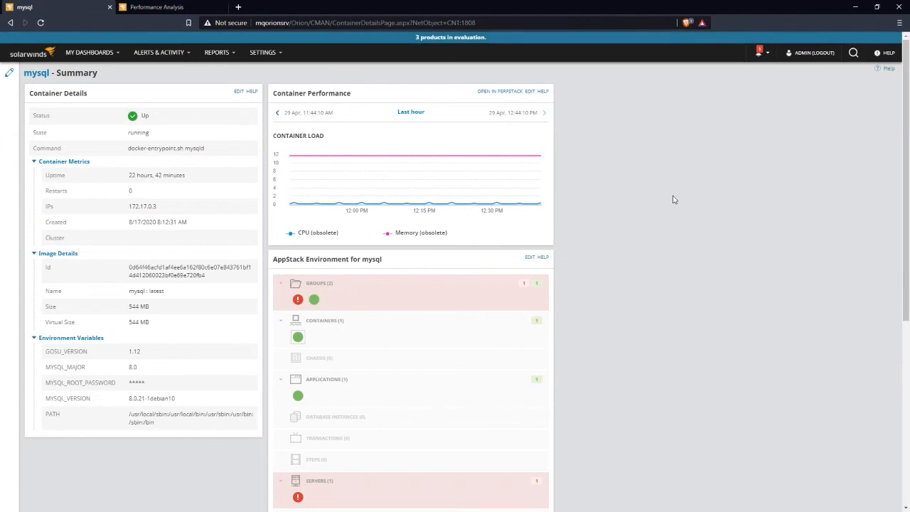
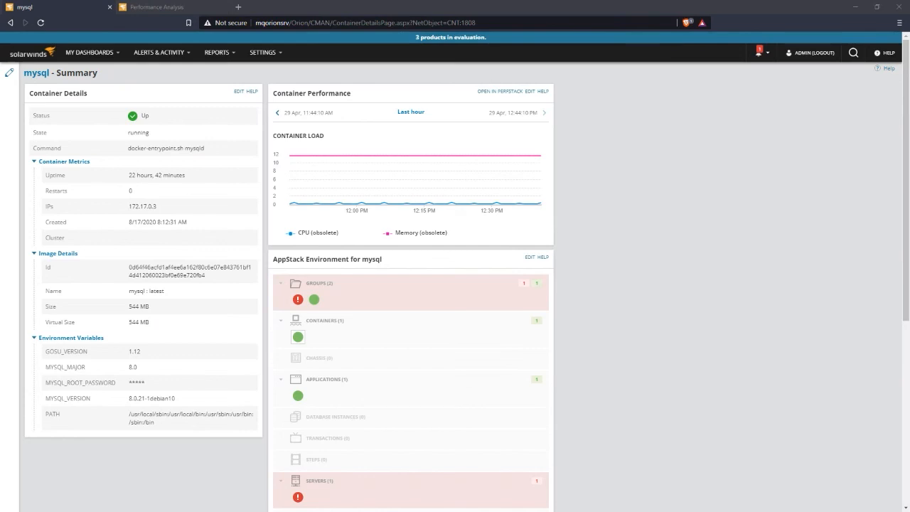
- Return to the Orion Summary Home page and close the PerfStack Performance Analysis page
click(95, 73)
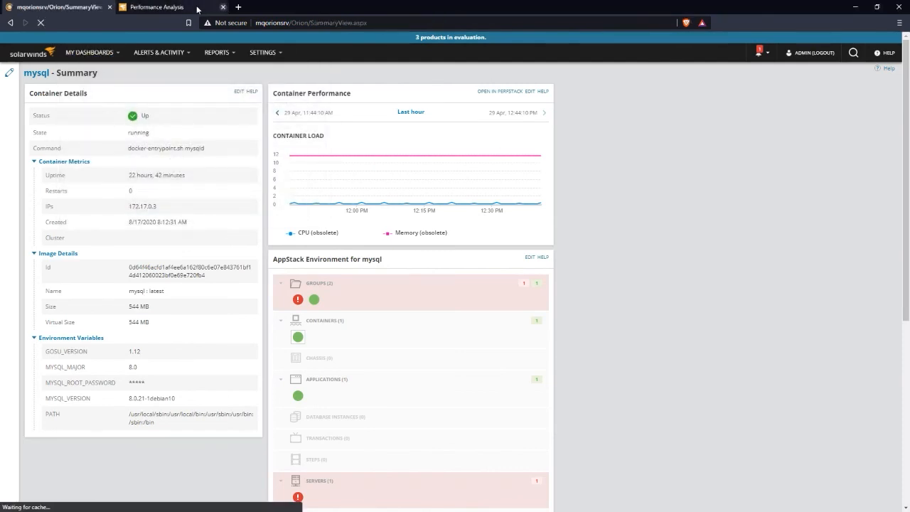
click(198, 9)
click(223, 8)
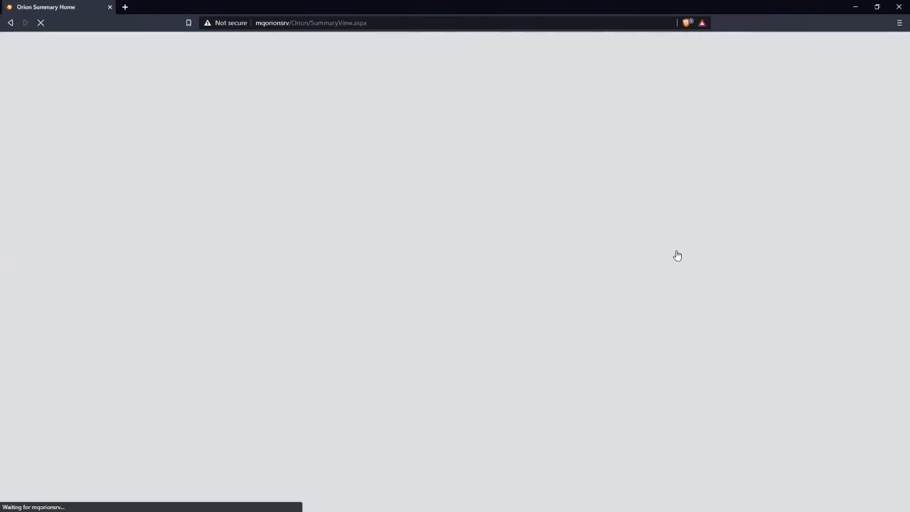